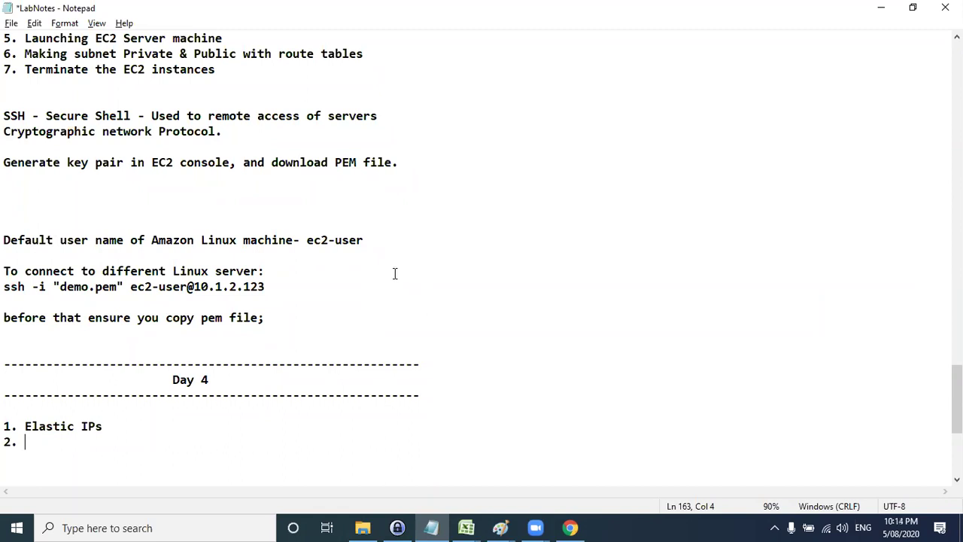
- Enter "Private Subnets, Public Subnet" as item 2 of the Day 4 topic list
type("Private Subnets, Priv")
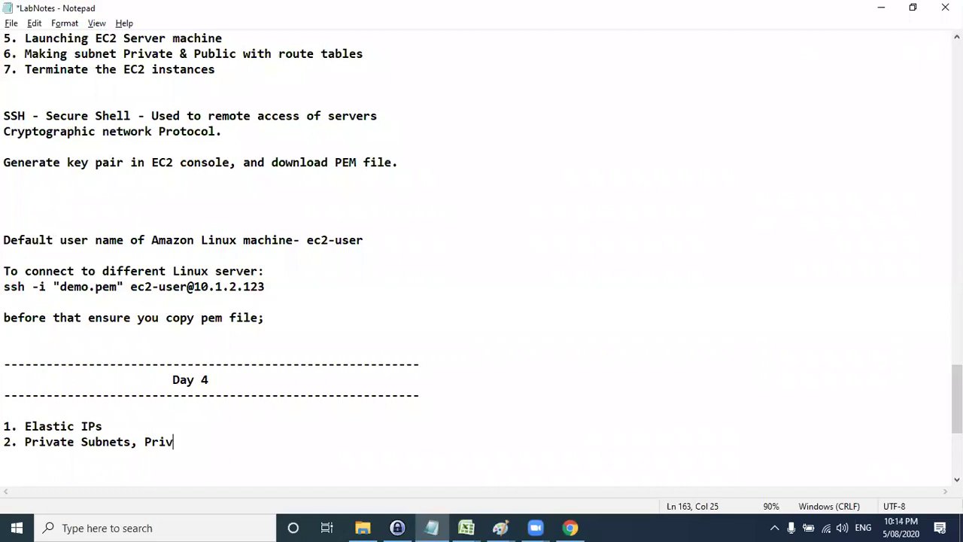
key("BackSpace")
key("BackSpace")
key("BackSpace")
type("ublic Subnet")
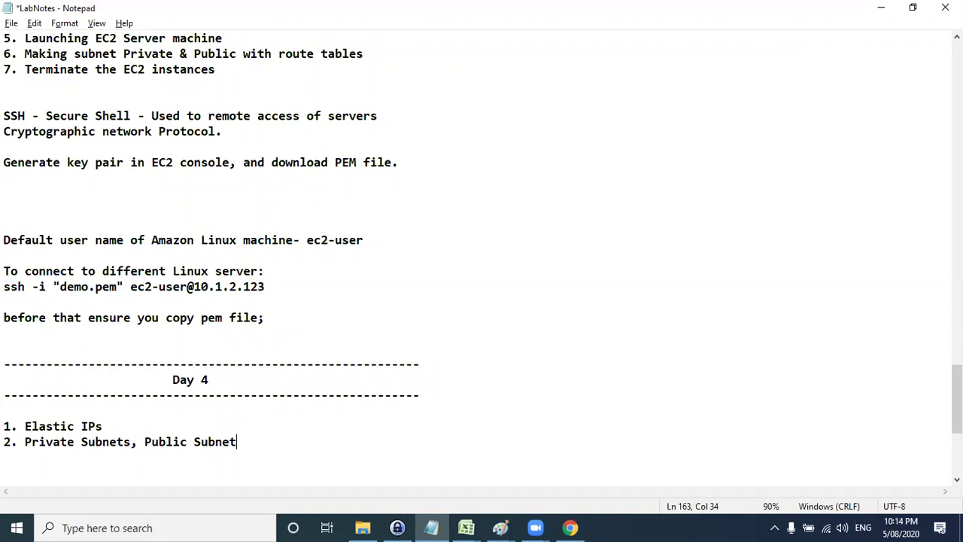
- Switch to Paint and add freehand tick marks on the Ohio Region box and its zone boxes, returning to the Notepad notes
mouse_move(500, 527)
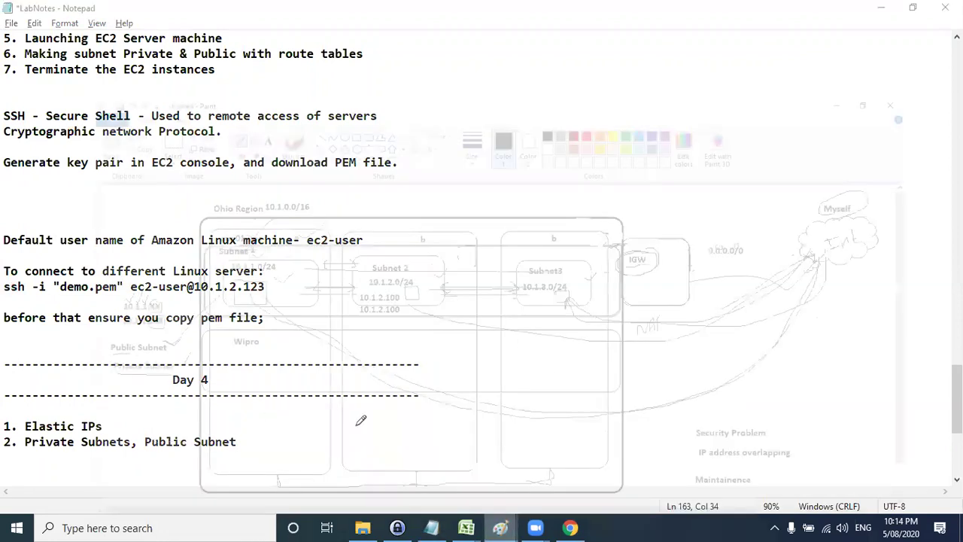
left_click(361, 419)
left_click_drag(222, 210, 245, 206)
mouse_move(149, 191)
left_mouse_down()
mouse_move(154, 250)
mouse_move(292, 224)
mouse_move(186, 190)
mouse_move(152, 190)
left_mouse_up()
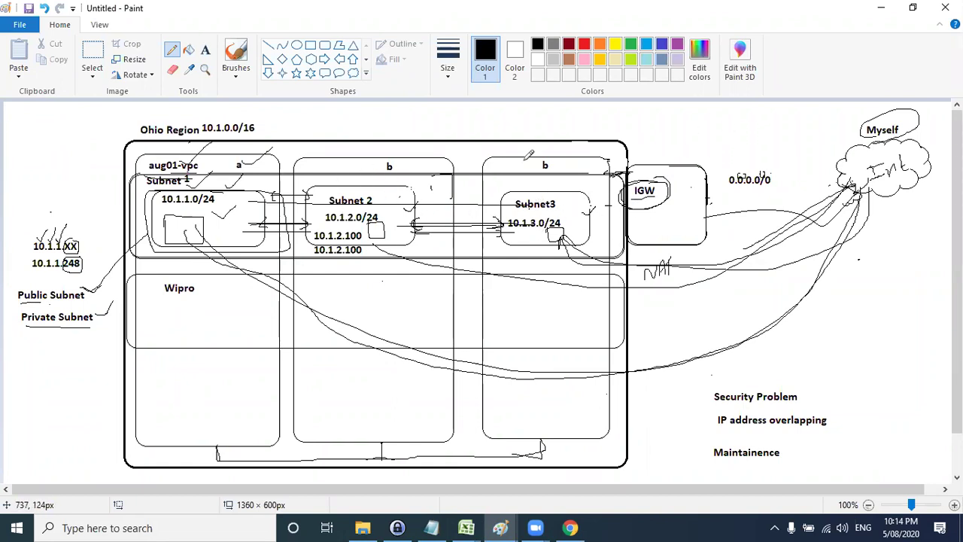
left_click_drag(443, 145, 461, 136)
left_click_drag(515, 178, 531, 167)
left_click_drag(373, 171, 386, 161)
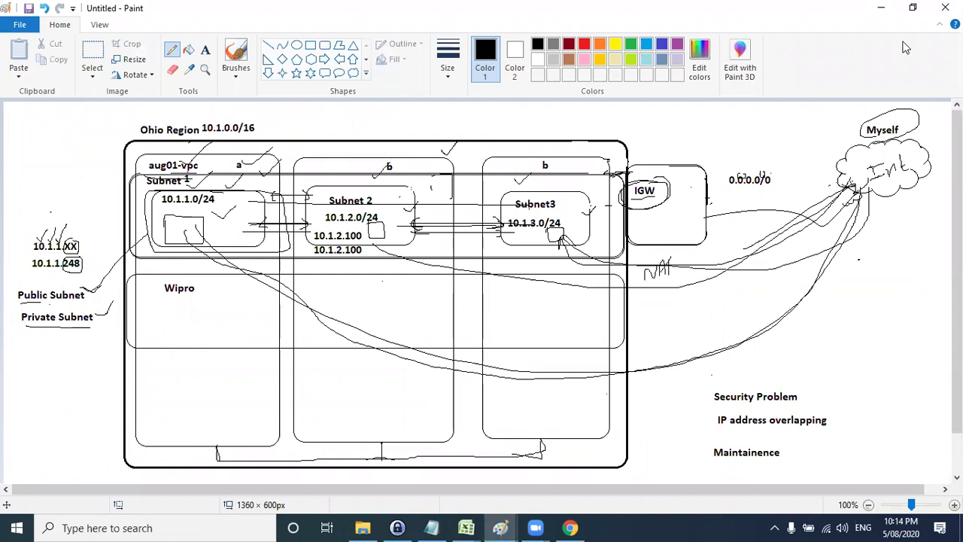
left_click(882, 9)
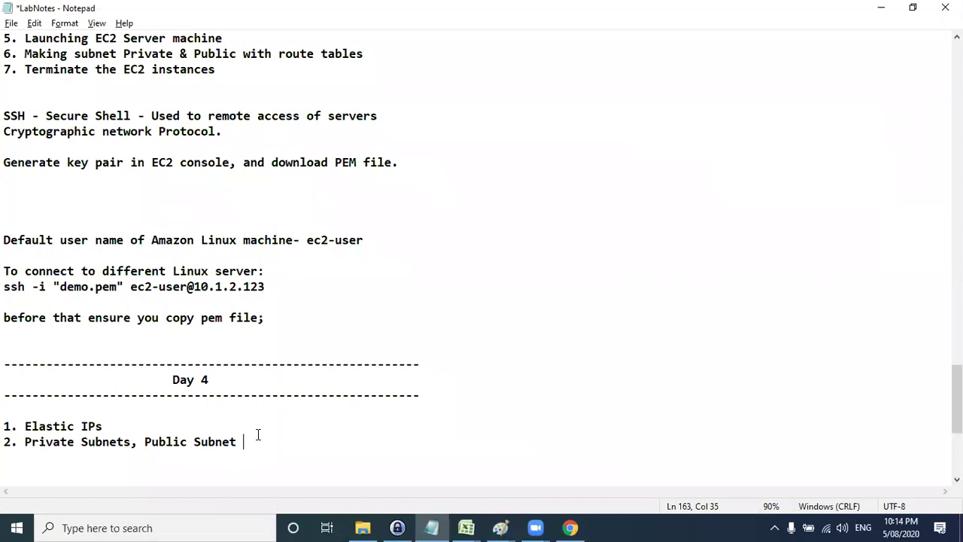
- Append "(Need for private subnets)" to item 2 and add "3. NAT Gateways" and "3. Egress Only Internet Gateway" on new lines
type("(Need for private sub")
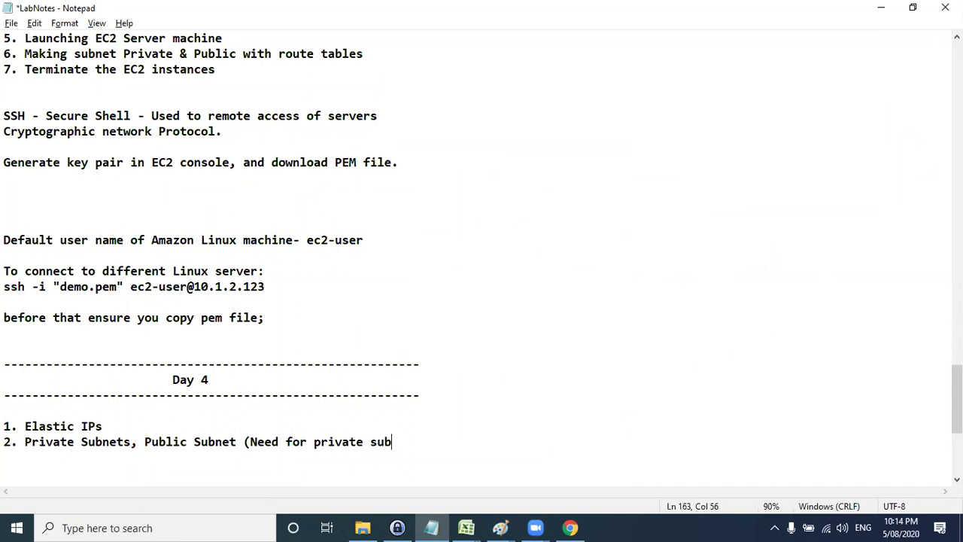
type("nets)")
key("Return")
type("3. NAT Gateways")
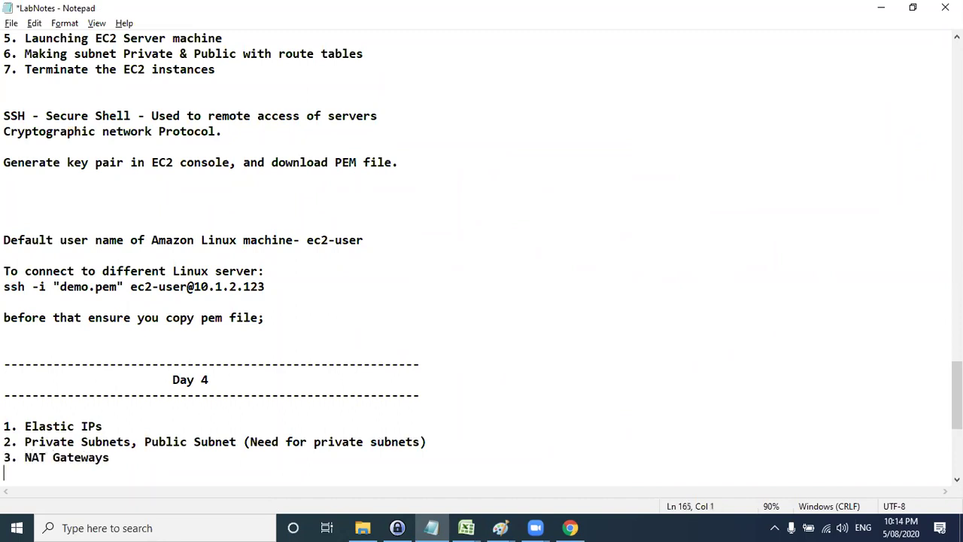
type("ress Only Intern")
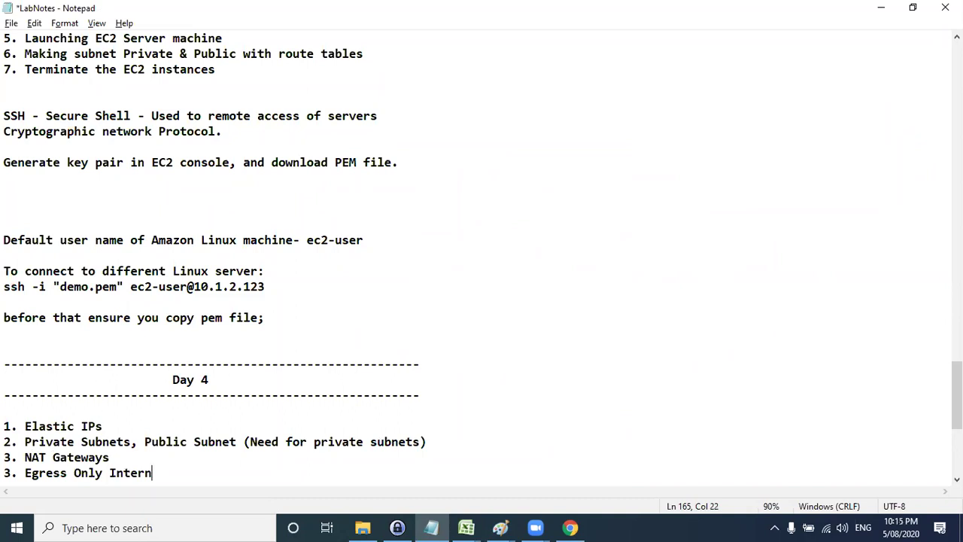
type("at Gateway")
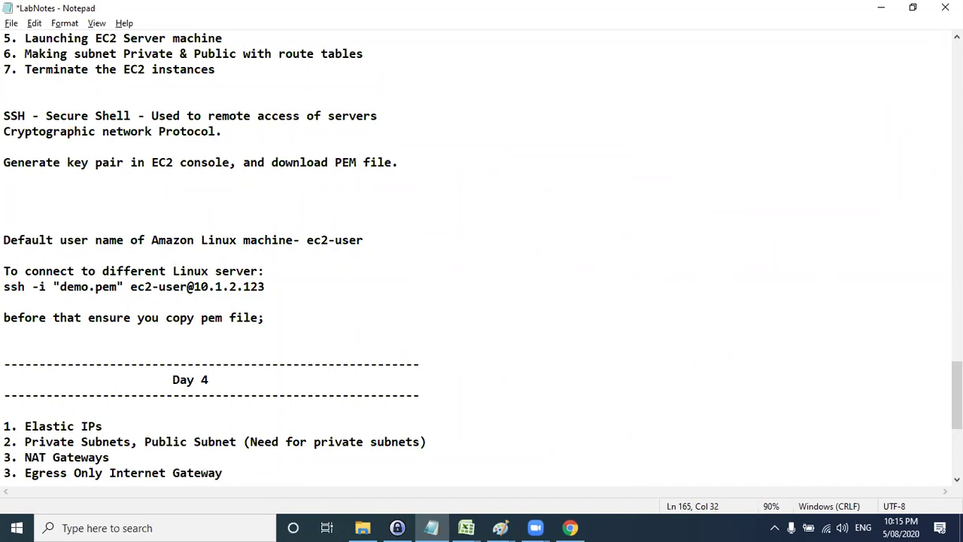
- In the Paint diagram, handwrite "IPV6" above the region box and mark the IGW box, returning to the Notepad notes
key("alt+Tab")
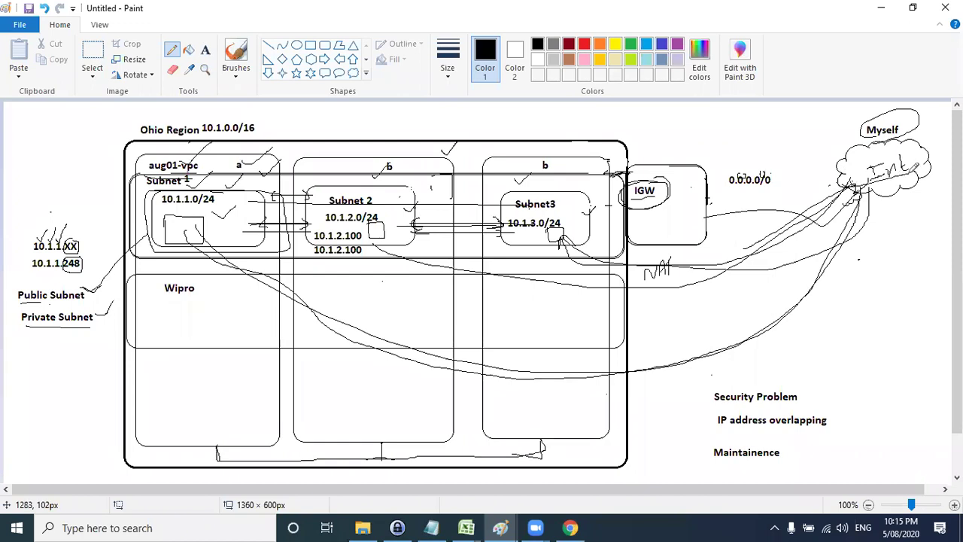
left_click_drag(646, 159, 684, 118)
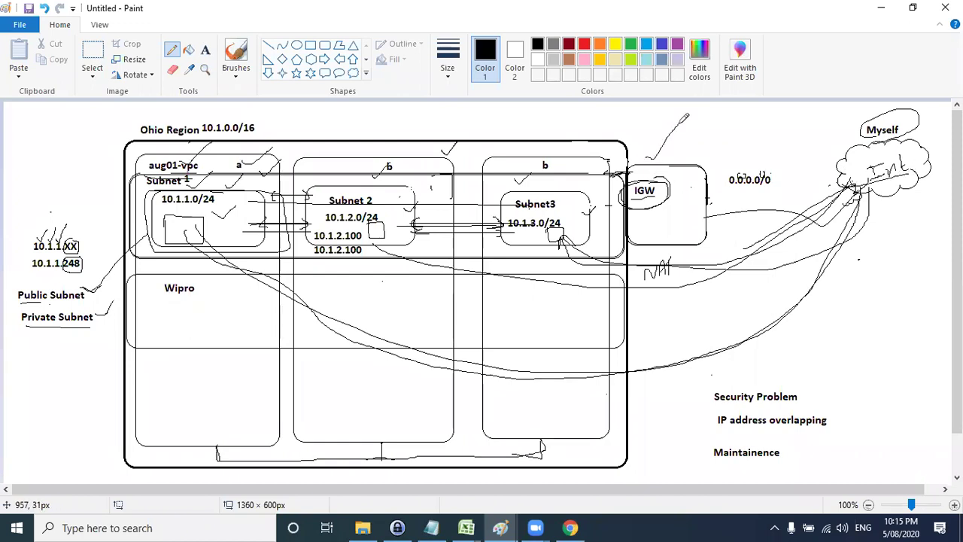
left_click_drag(383, 115, 387, 122)
mouse_move(392, 111)
left_mouse_down()
mouse_move(411, 108)
mouse_move(419, 119)
left_mouse_up()
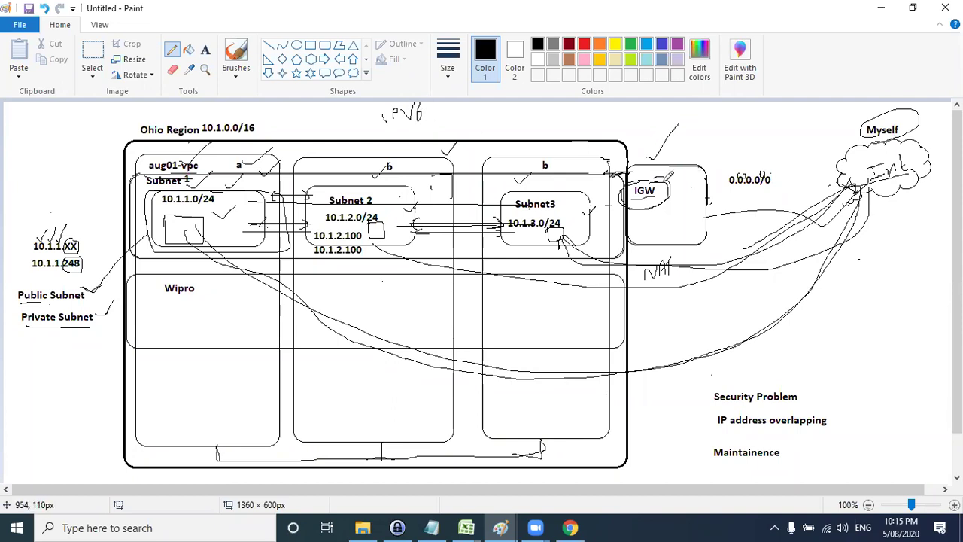
left_click_drag(636, 191, 664, 187)
key("alt+Tab")
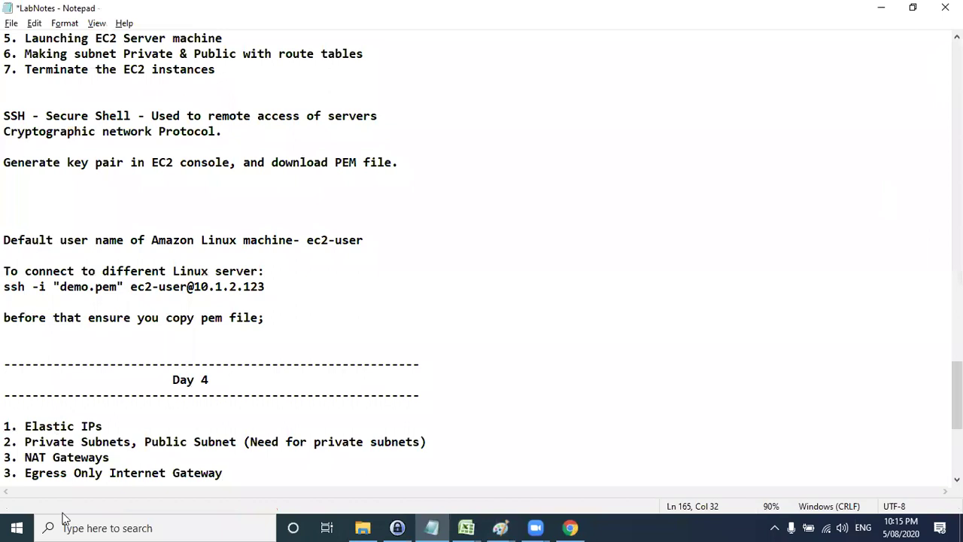
- Insert 15 line breaks below the Egress Only Internet Gateway item
key("Return")
key("Return")
key("Return")
key("Return")
key("Return")
key("Return")
key("Return")
key("Return")
key("Return")
key("Return")
key("Return")
key("Return")
key("Return")
key("Return")
key("Return")
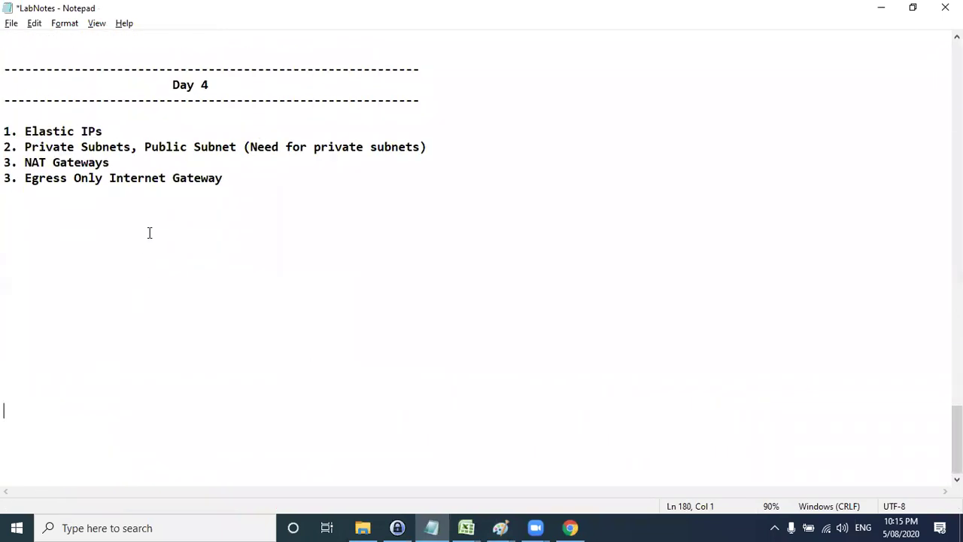
- Renumber the Egress Only Internet Gateway item as 4 and add "5. Endpoints (Need for Endpoints)" below it
left_click_drag(220, 186, 16, 175)
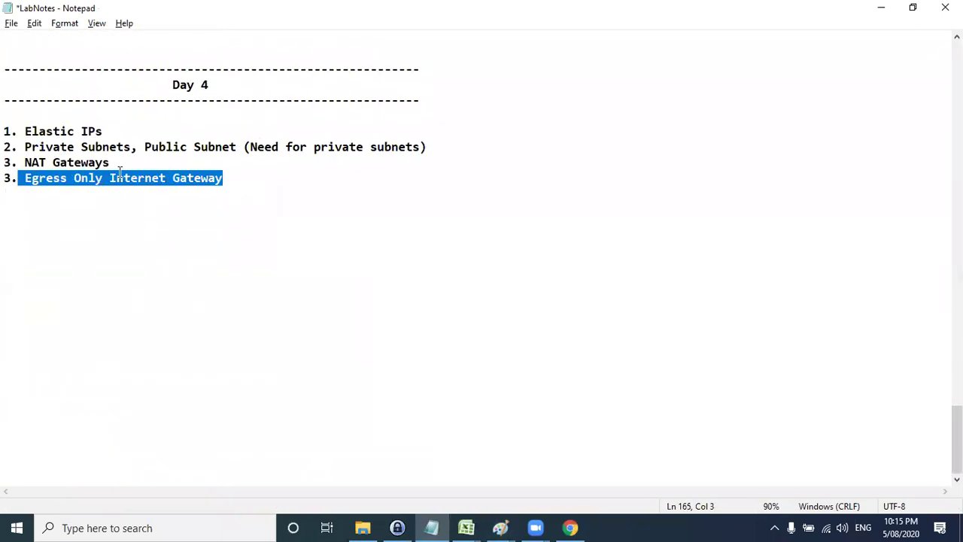
left_click(243, 179)
key("Return")
key("Delete")
type("4")
type("5.")
type(" Endpoints")
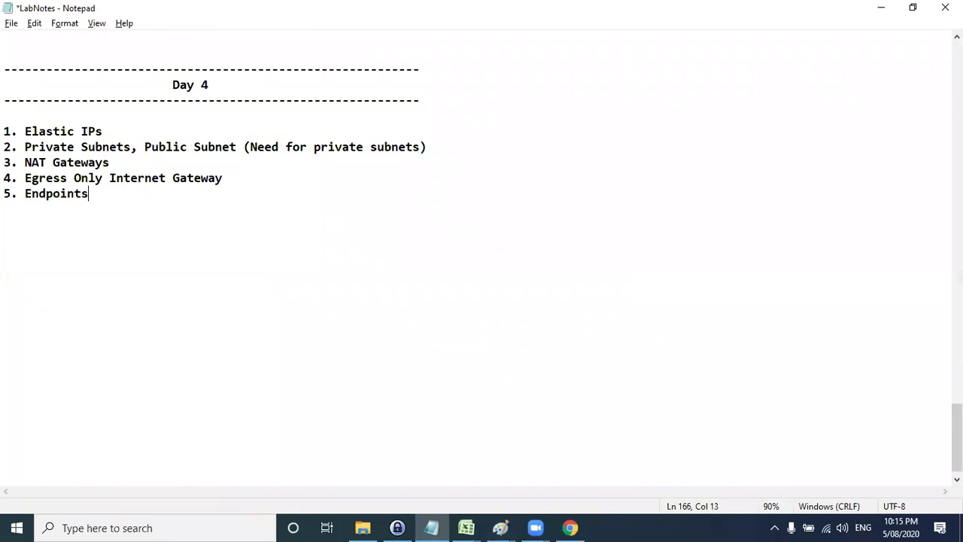
type(" (Need for Endpoints")
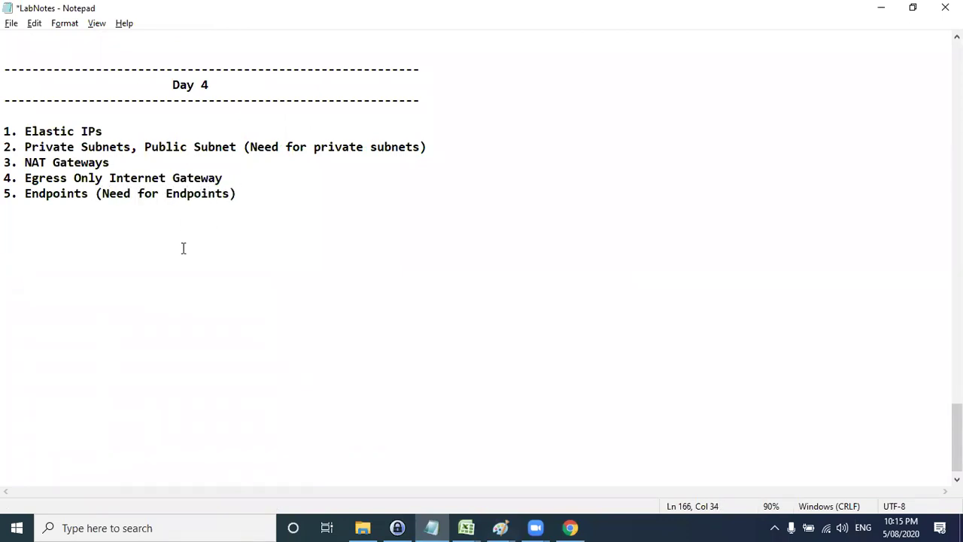
- Highlight all five items of the Day 4 topic list for review
key("shift+Home")
key("shift+Up")
key("shift+Up")
key("shift+Up")
key("shift+Up")
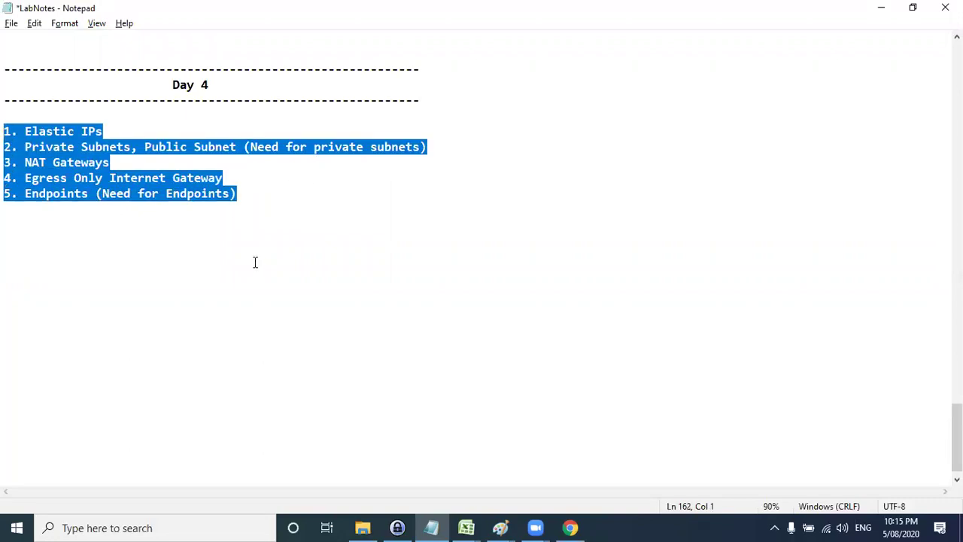
- Minimize the Notepad, Paint and KeePass windows and switch to the EC2 dashboard in Chrome
left_click(881, 7)
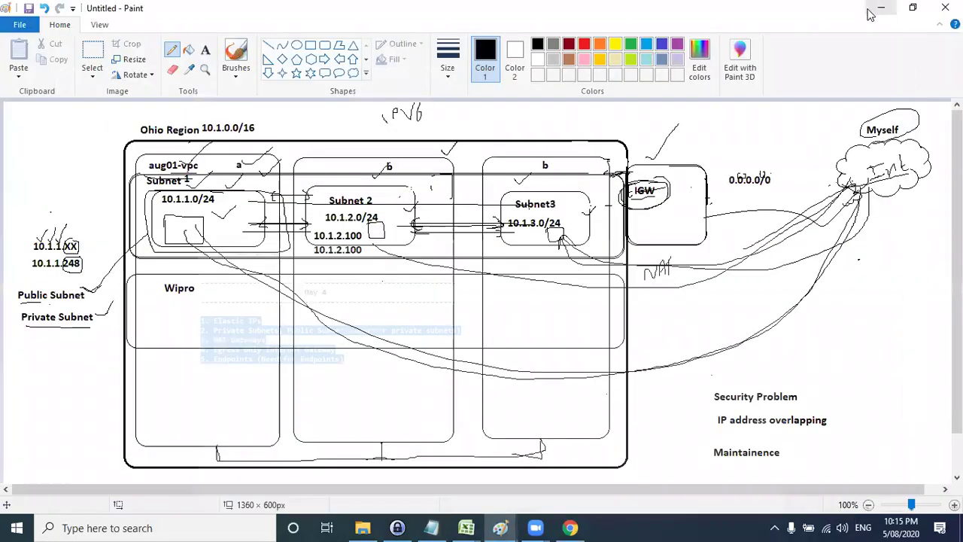
left_click(880, 8)
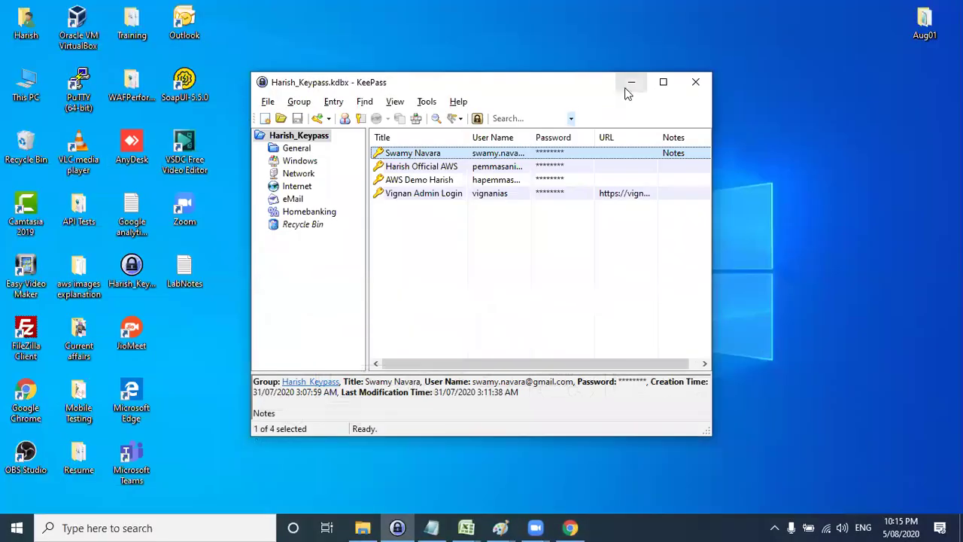
left_click(626, 82)
left_click(569, 527)
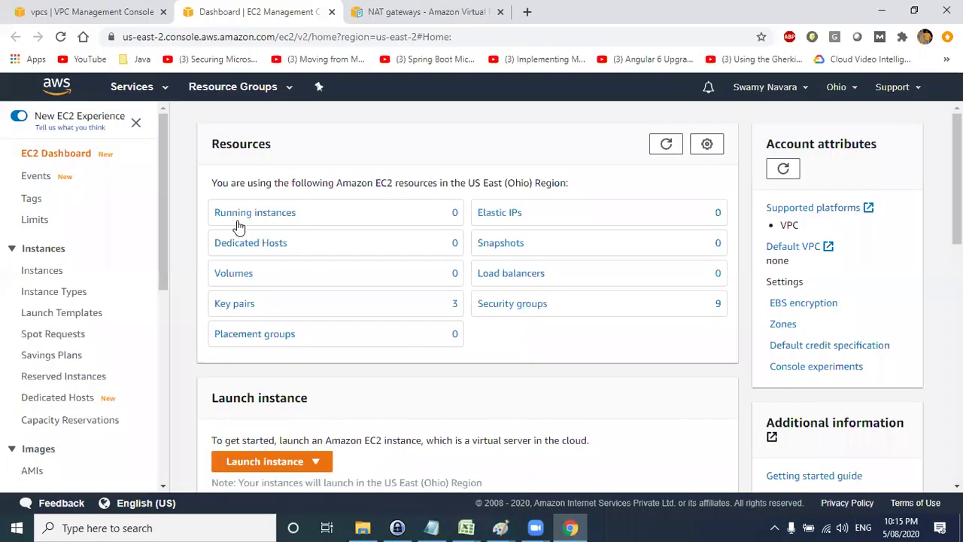
- Start launching an EC2 instance from the 64-bit (x86) Amazon Linux 2 AMI and continue to the instance details with the default instance type
left_click(263, 461)
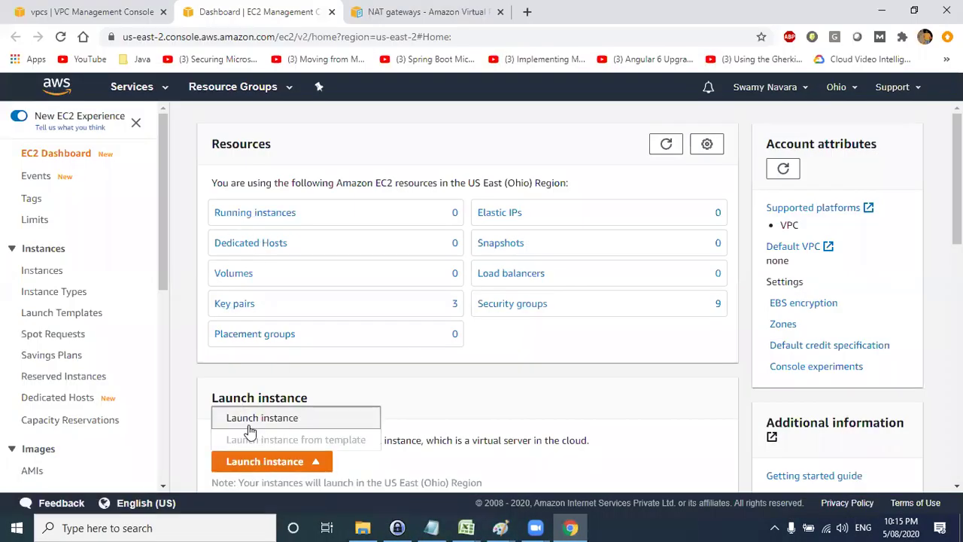
left_click(256, 422)
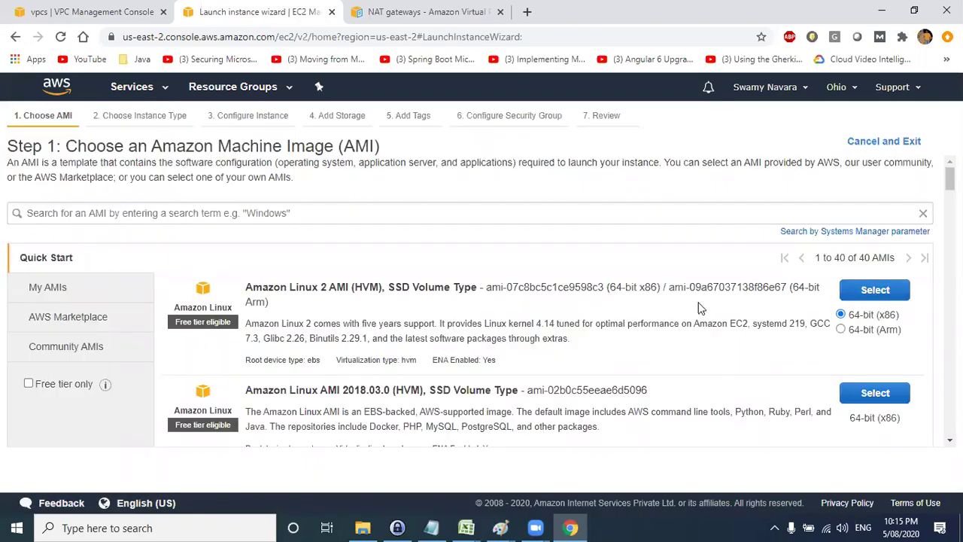
left_click(856, 289)
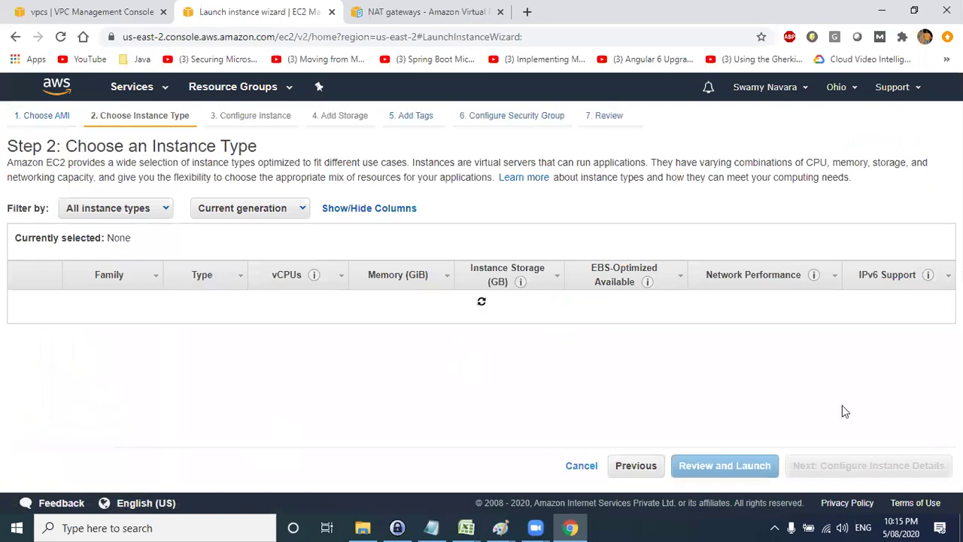
left_click(804, 466)
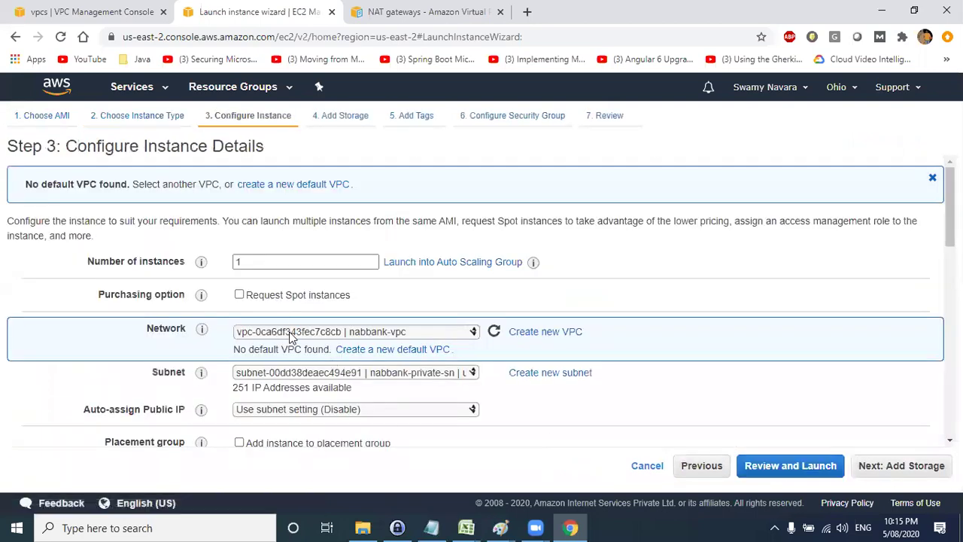
- Set the instance's network to aug01-vpc and its subnet to aug01-subnet-1 in us-east-2a
left_click(292, 337)
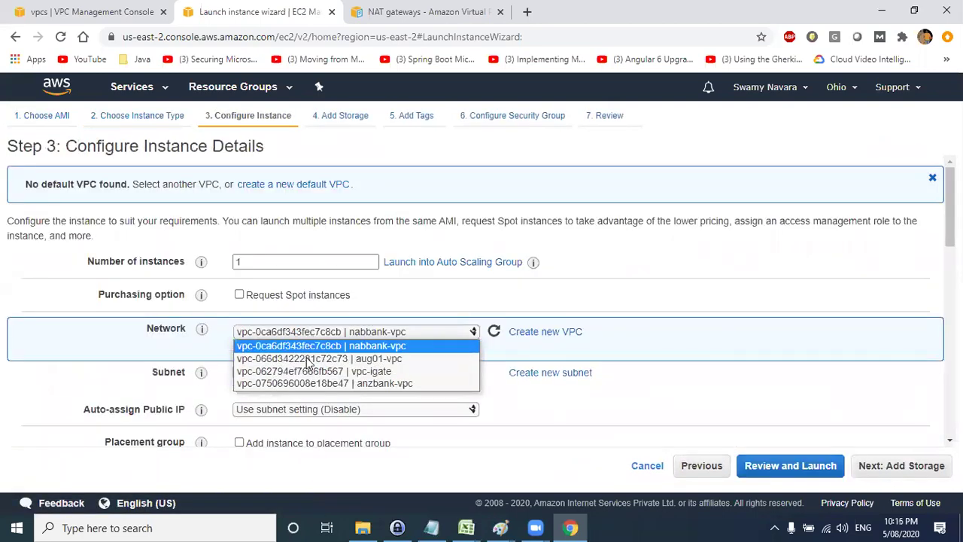
left_click(378, 362)
left_click(400, 373)
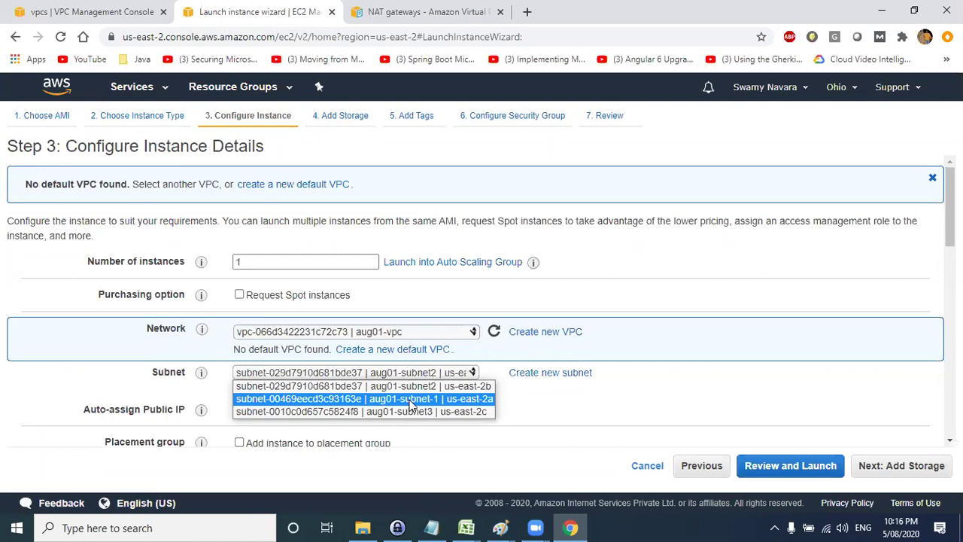
left_click(411, 399)
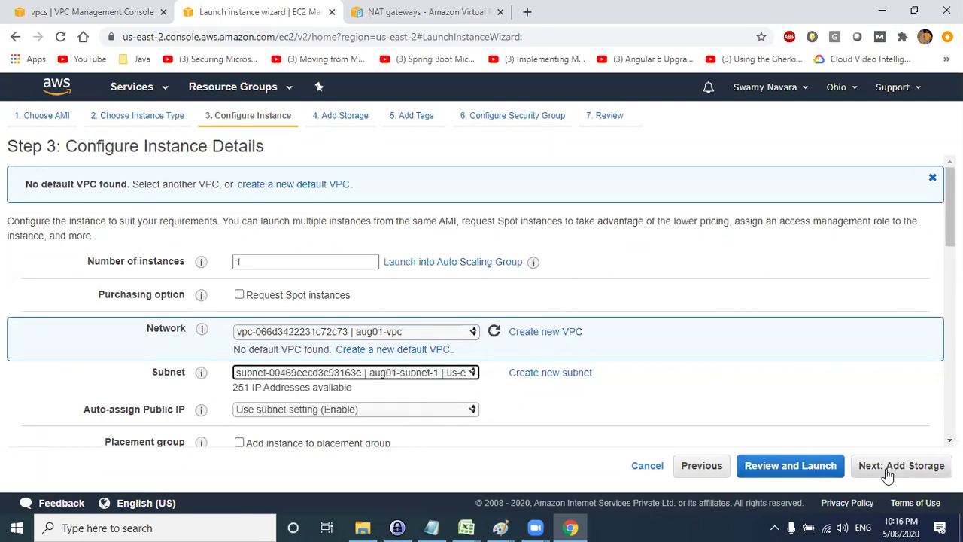
- Set the instance's Auto-assign Public IP option to Enable
scroll(316, 361, "down", 2)
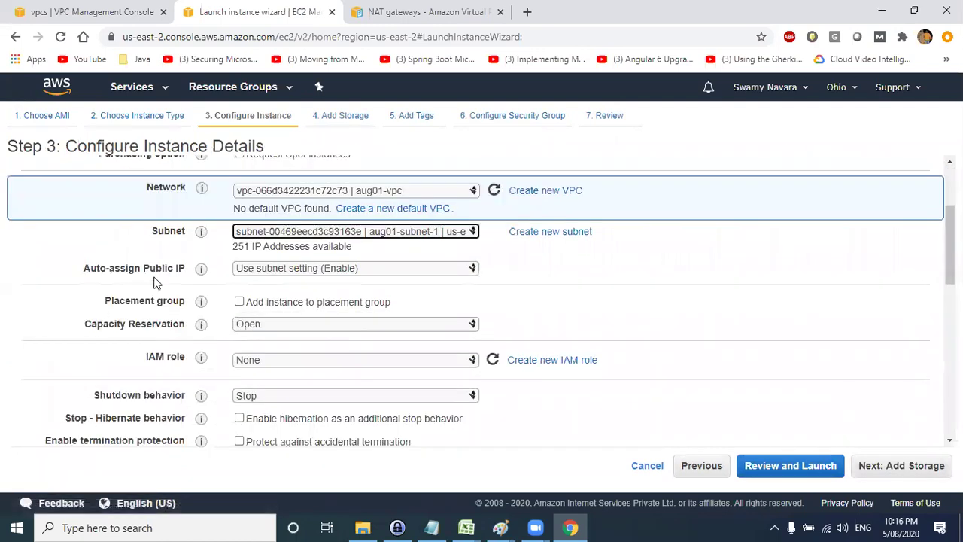
mouse_move(141, 268)
left_mouse_down()
mouse_move(190, 272)
mouse_move(143, 267)
left_mouse_up()
left_click(292, 268)
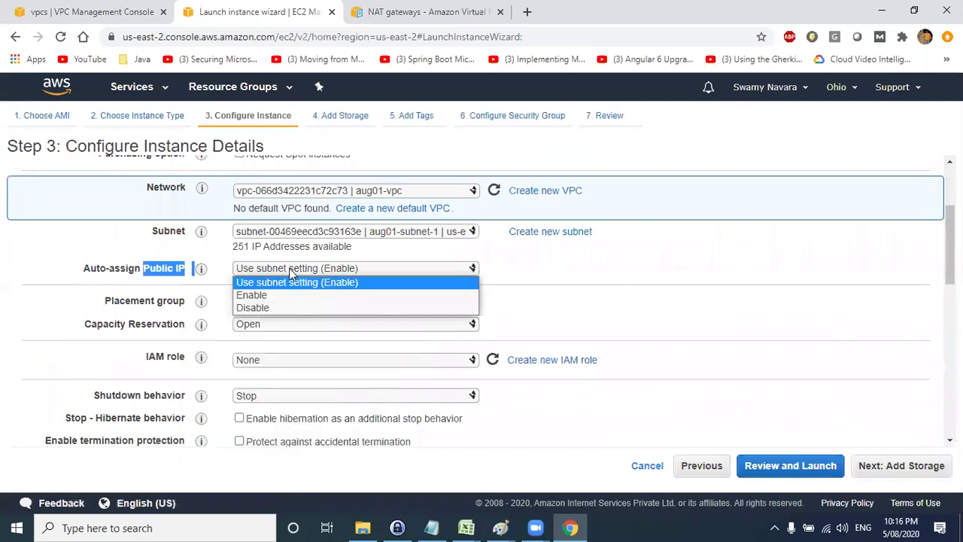
left_click(290, 296)
left_click(683, 338)
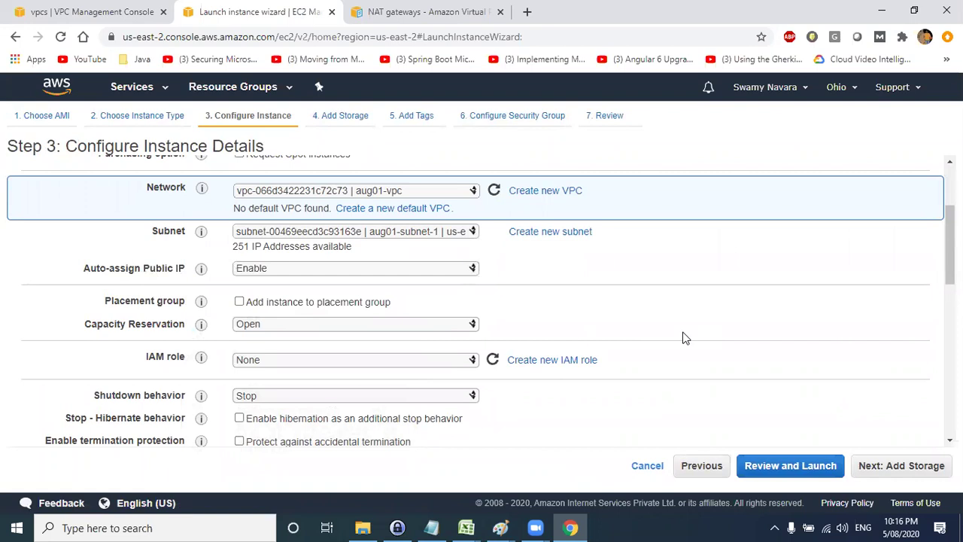
- Set the primary IP of network interface eth0 to 10.1.1.100
scroll(683, 337, "down", 15)
left_click(319, 185)
type("10.1.1.100")
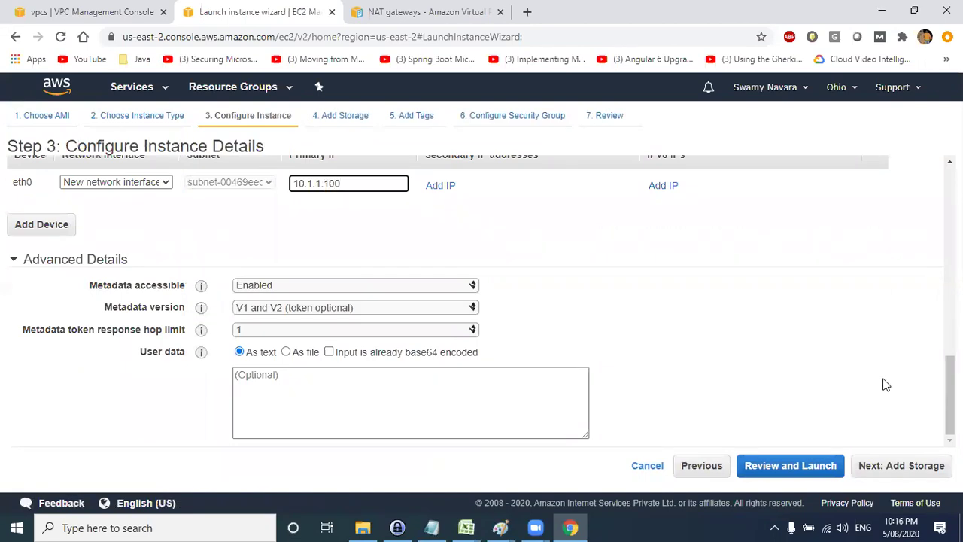
- Continue to the security group configuration, keeping the default storage and adding no tags
left_click(866, 464)
left_click(899, 464)
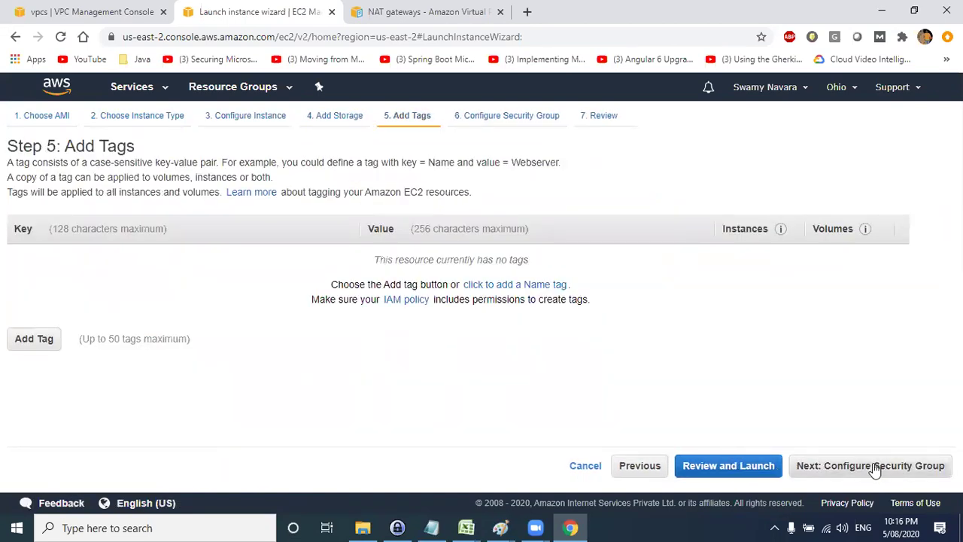
left_click(794, 472)
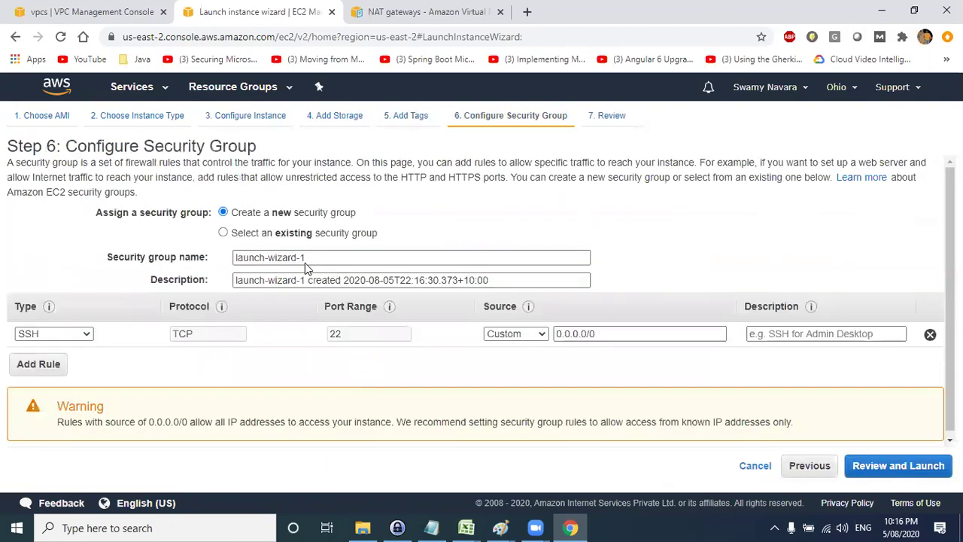
- Assign the existing security group aug01-sg to the instance and proceed to the launch review
left_click(223, 232)
left_click(24, 292)
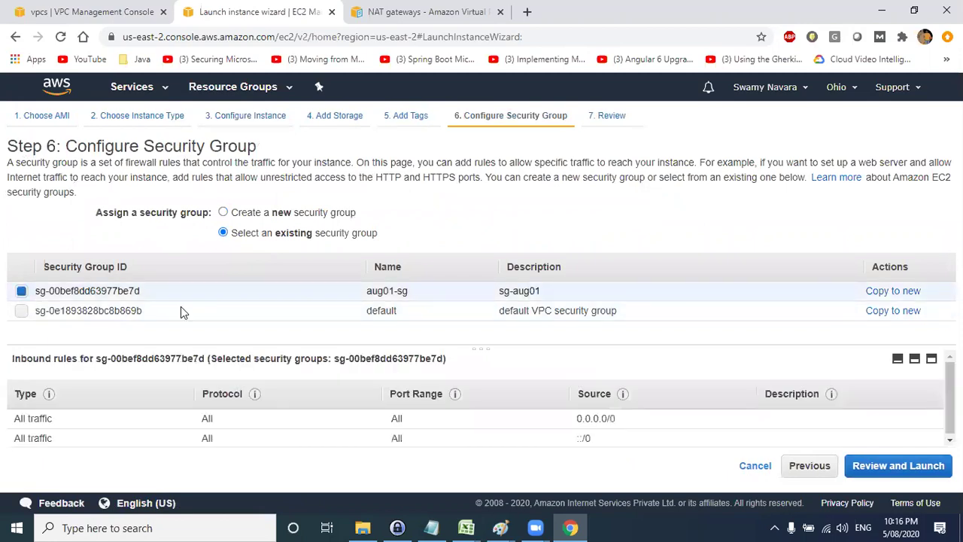
left_click(924, 471)
- Launch the instance with the existing key pair aug01-keypair, acknowledging access to its private key file
left_click(926, 465)
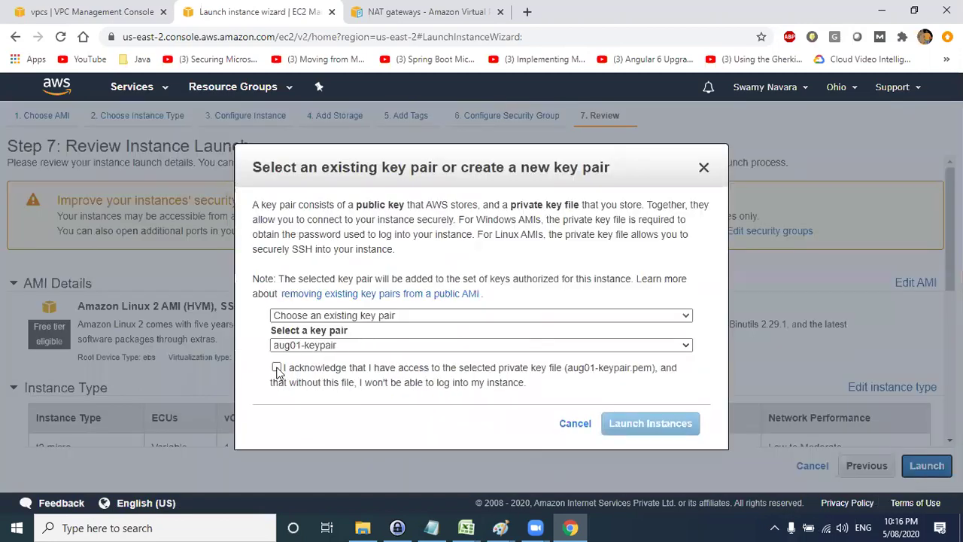
left_click(276, 368)
left_click(298, 345)
left_click(310, 360)
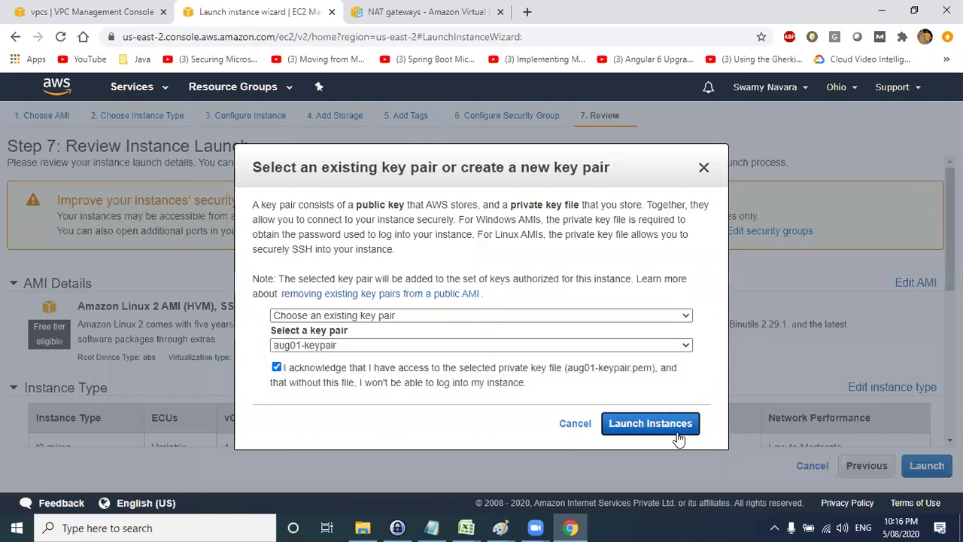
left_click(677, 430)
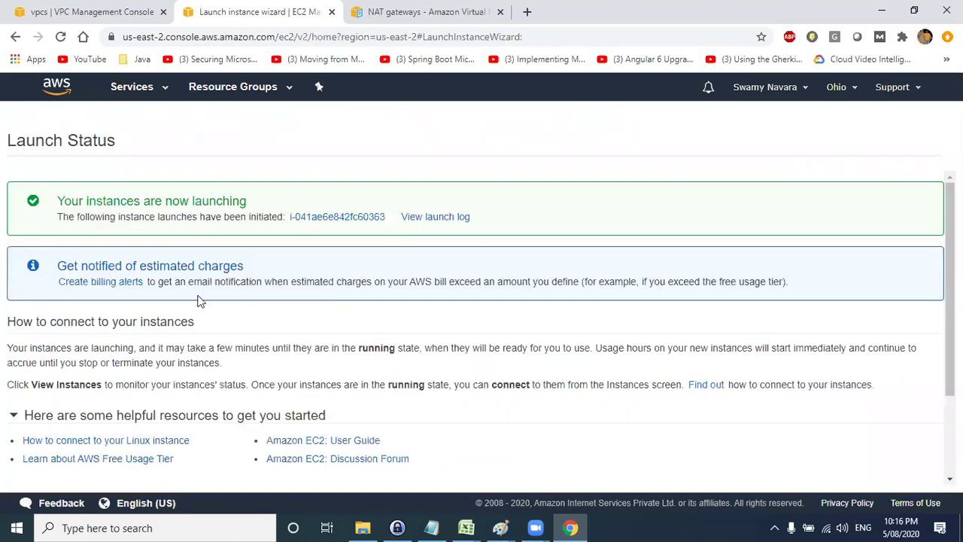
- Go to the instances list and name the newly launched instance MachinePublic1
scroll(488, 217, "down", 3)
left_click(897, 472)
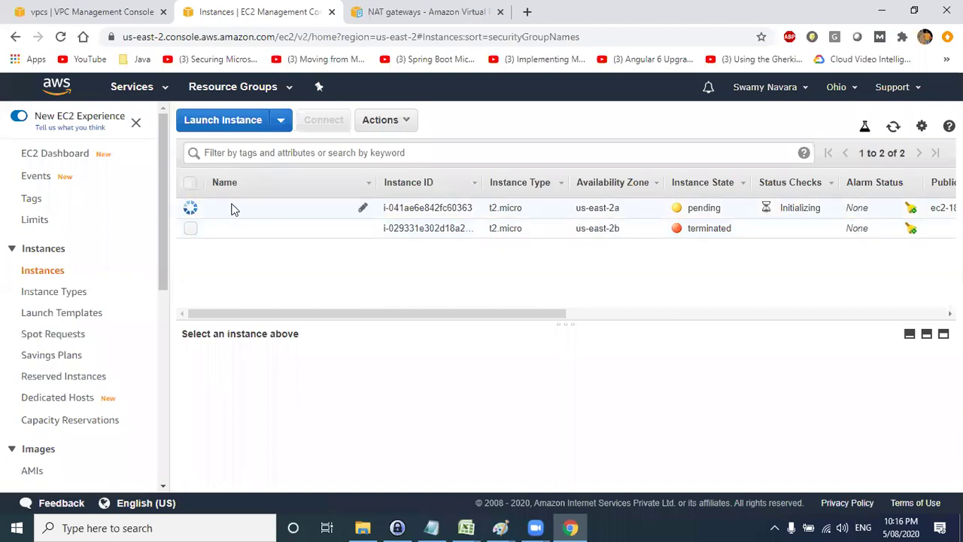
left_click(362, 208)
type("MachinePublic1")
key("Return")
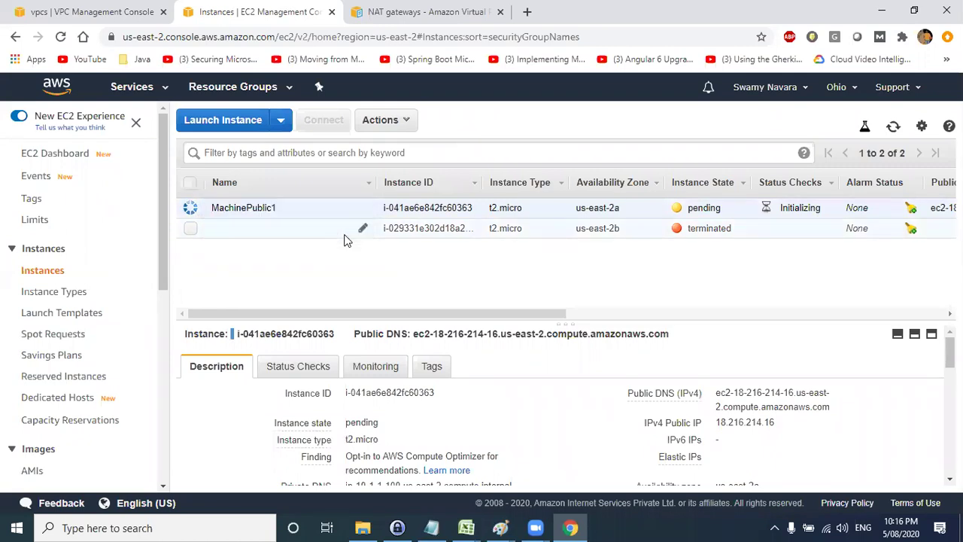
- Examine the public DNS, IPv4 public IP and private IP in MachinePublic1's description
triple_click(720, 389)
left_click_drag(720, 423, 779, 427)
left_click_drag(720, 422, 780, 422)
scroll(763, 424, "down", 2)
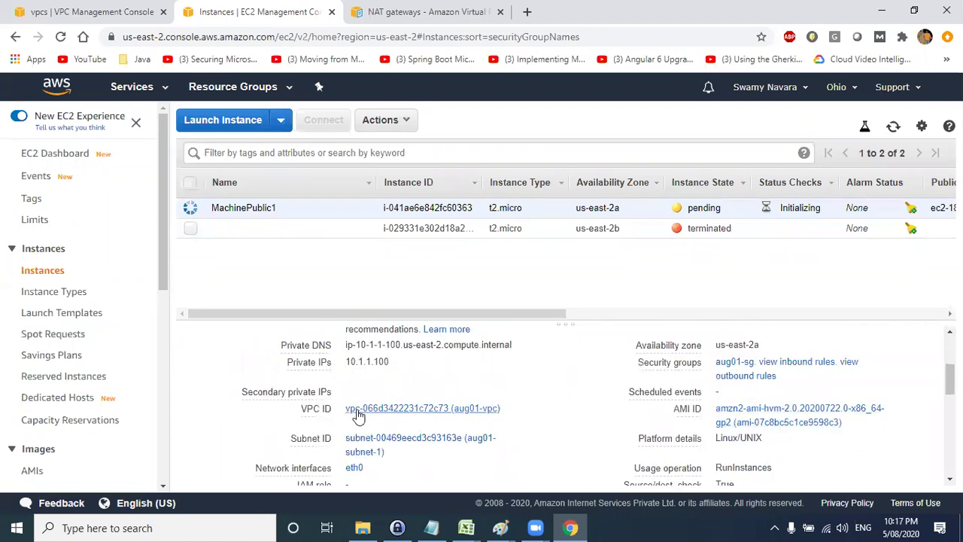
left_click_drag(346, 362, 390, 363)
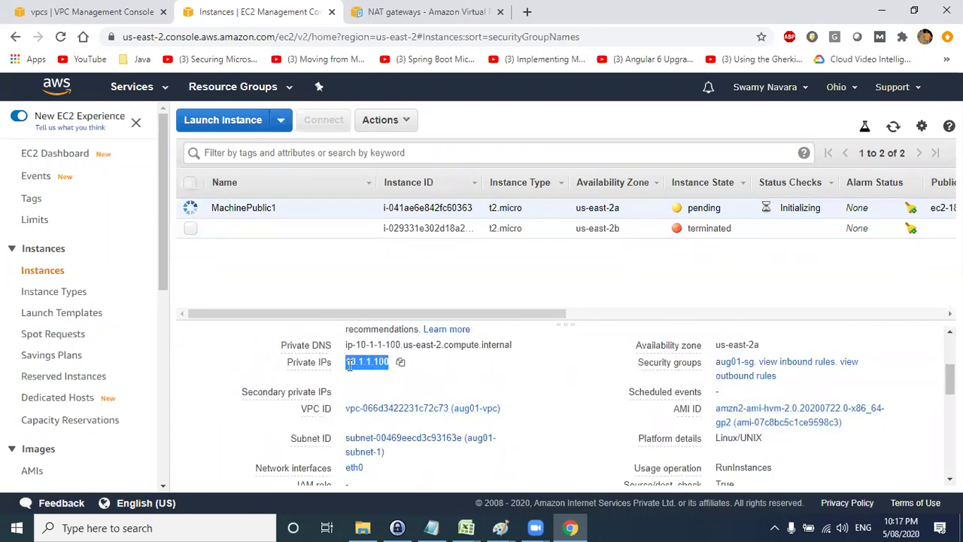
scroll(580, 395, "up", 5)
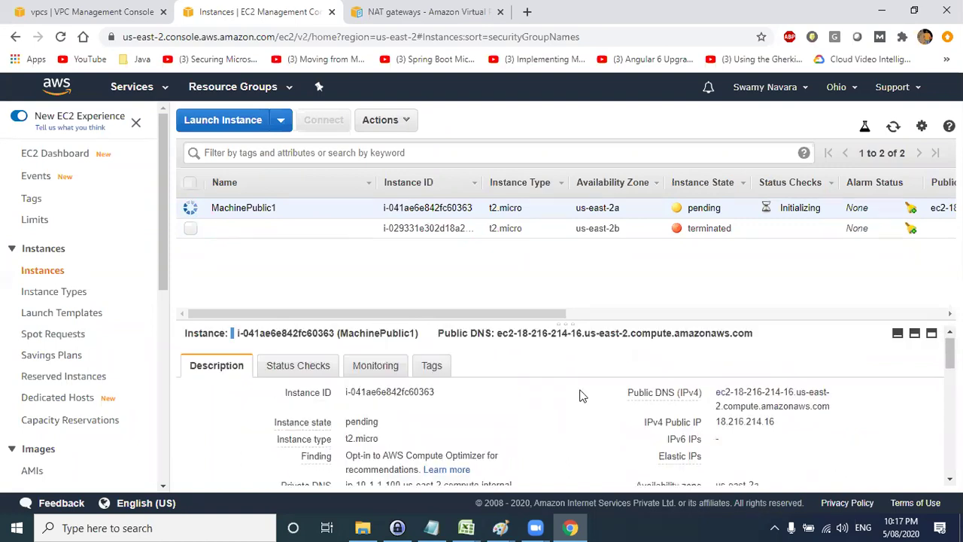
left_click_drag(775, 423, 719, 423)
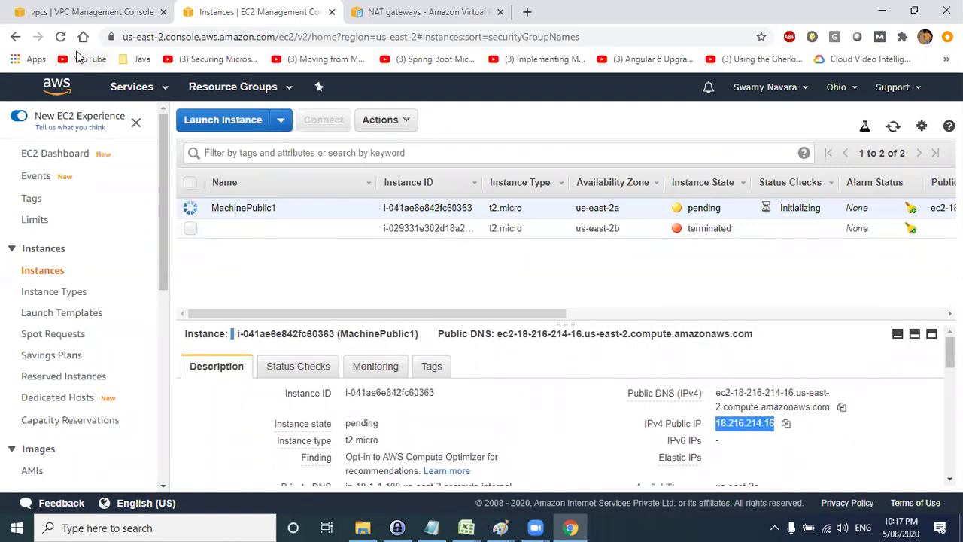
- Switch to the VPC console, open its Elastic IP addresses and start allocating a new one
left_click(85, 12)
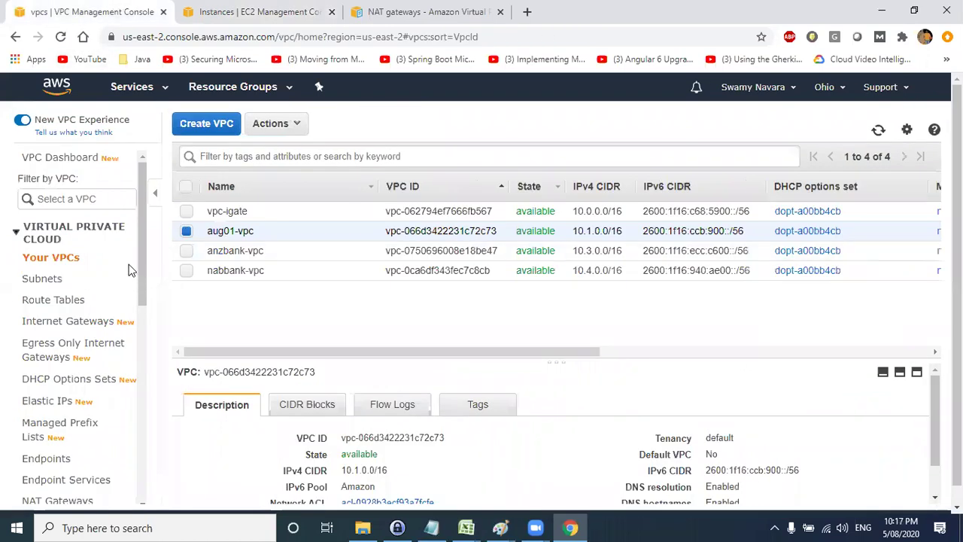
scroll(101, 335, "down", 4)
scroll(88, 247, "up", 2)
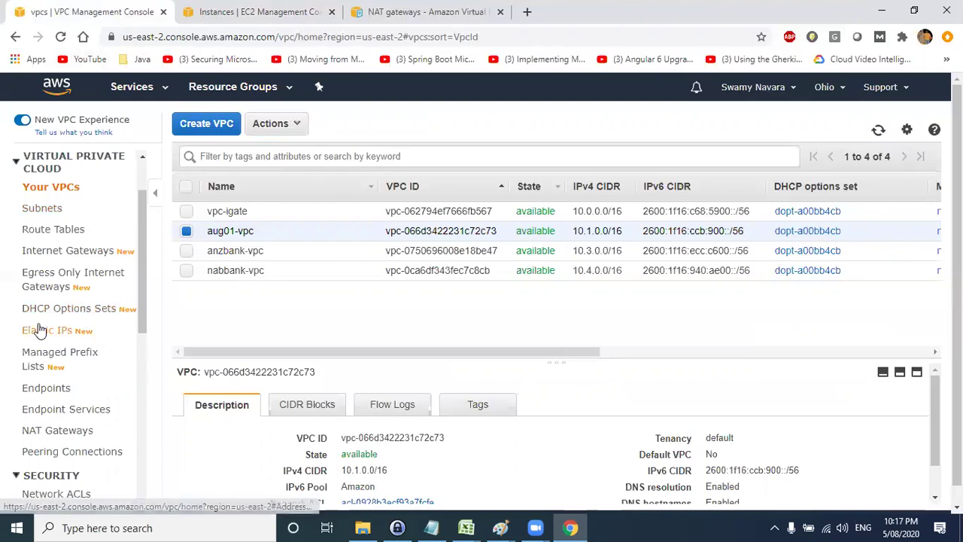
scroll(41, 325, "down", 2)
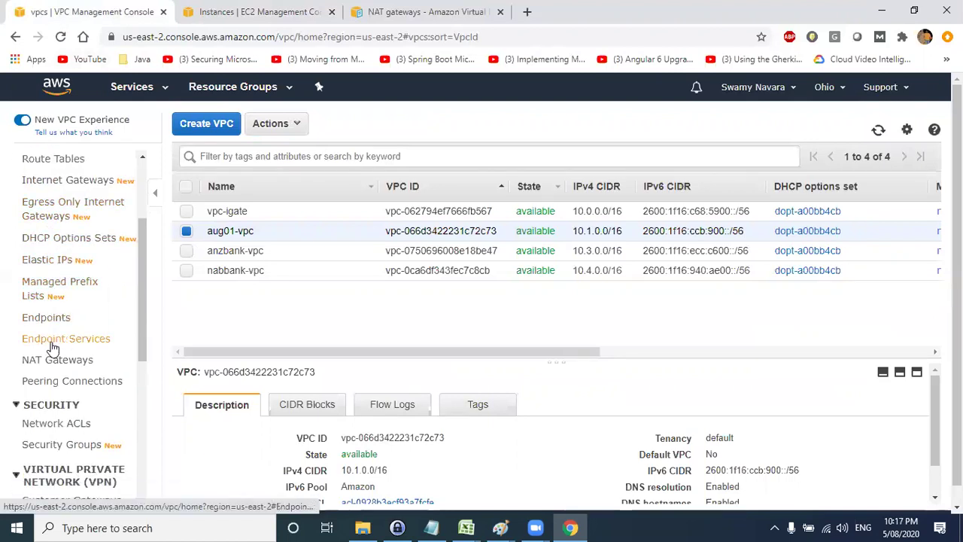
scroll(45, 421, "down", 2)
scroll(65, 403, "up", 3)
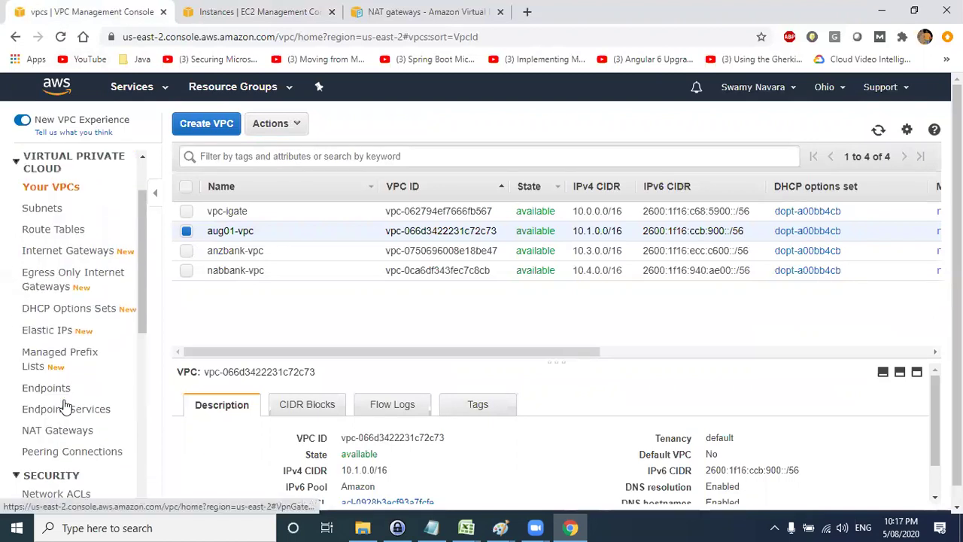
scroll(54, 347, "down", 1)
scroll(54, 351, "down", 4)
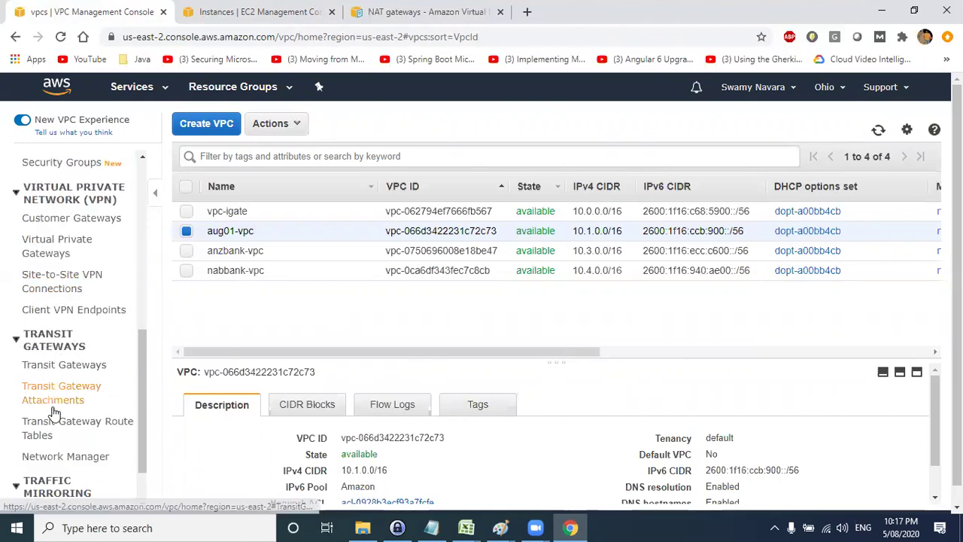
scroll(71, 395, "down", 1)
scroll(96, 366, "up", 1)
scroll(96, 366, "up", 2)
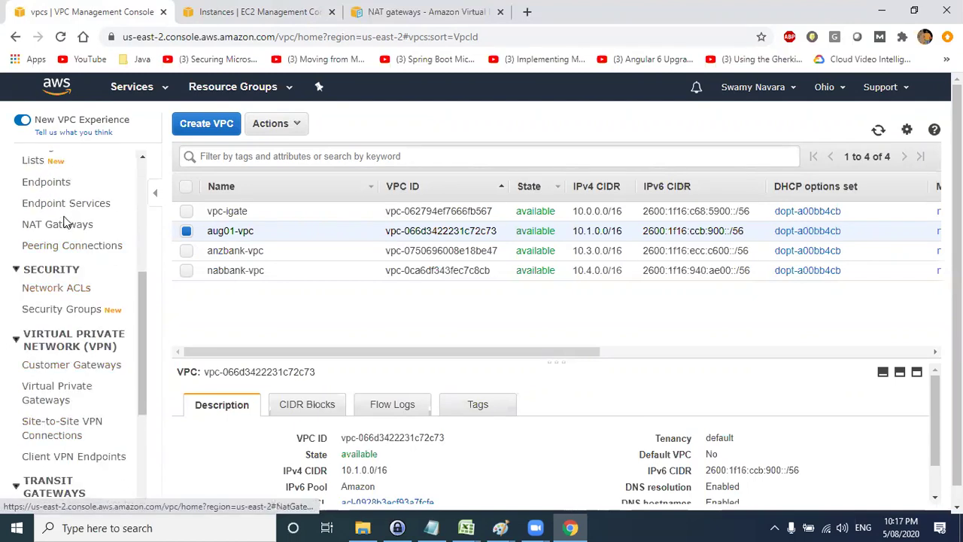
scroll(69, 222, "up", 2)
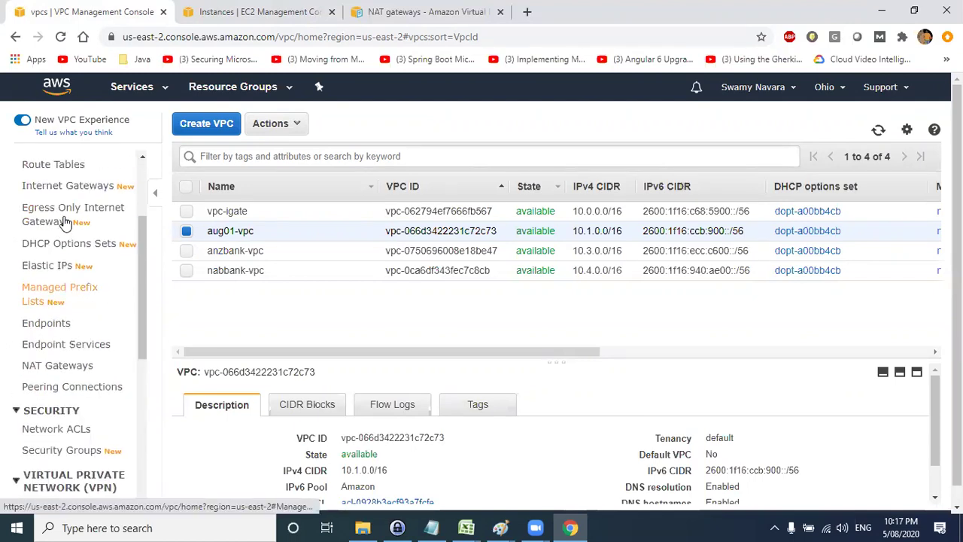
left_click(46, 265)
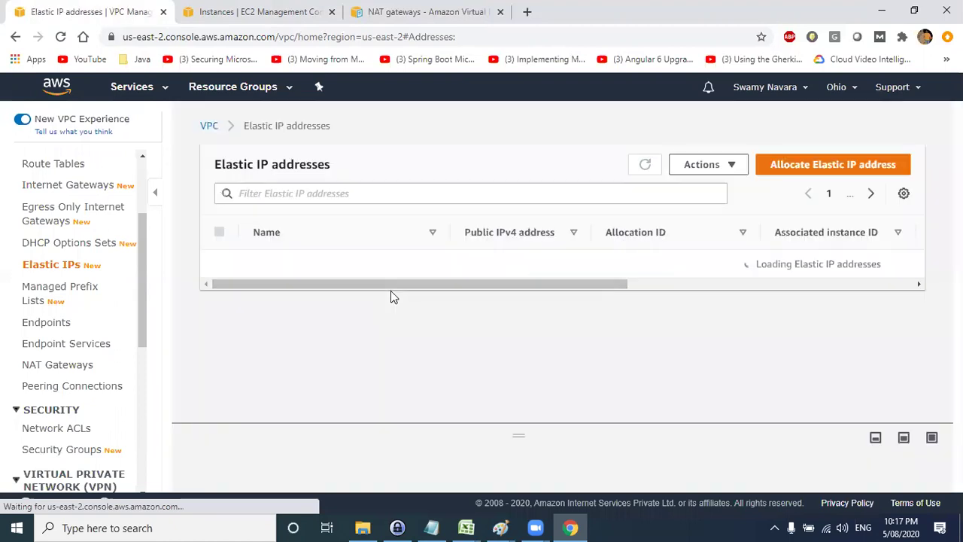
left_click(796, 165)
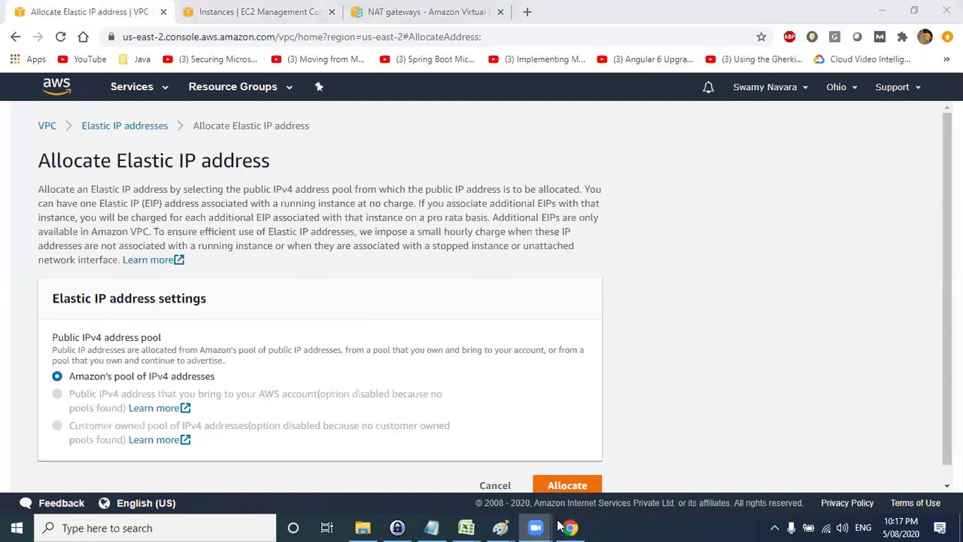
mouse_move(500, 527)
left_click(358, 485)
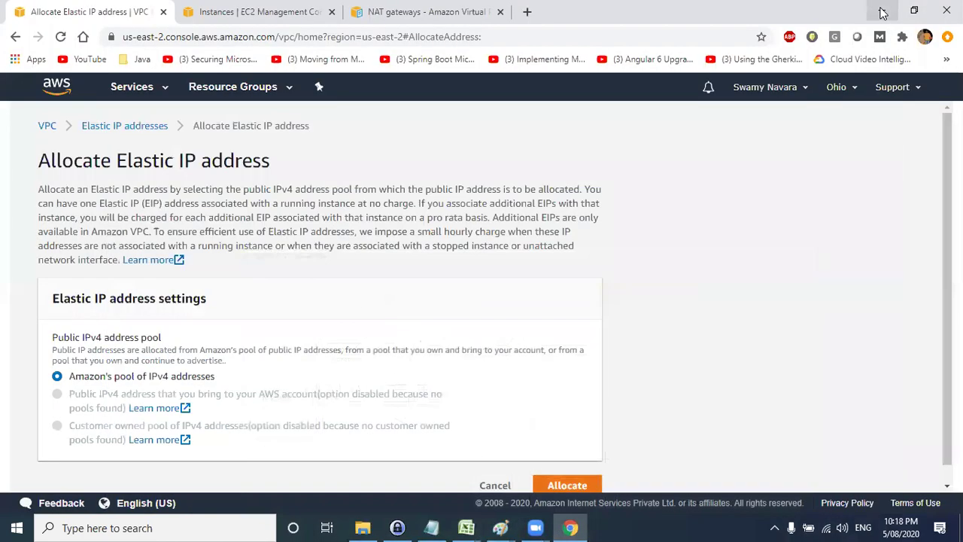
left_click(880, 8)
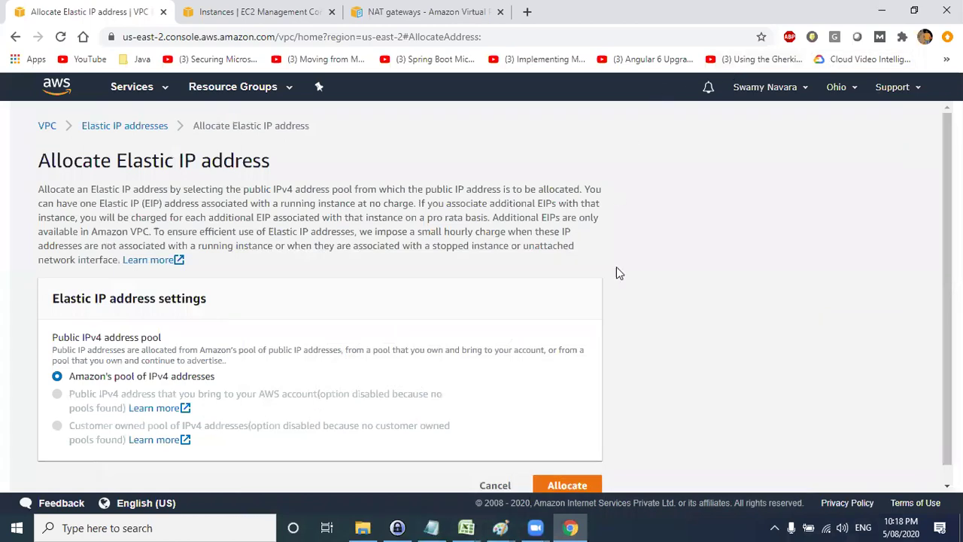
- Allocate the Elastic IP address from Amazon's pool of IPv4 addresses
left_click_drag(197, 348, 361, 349)
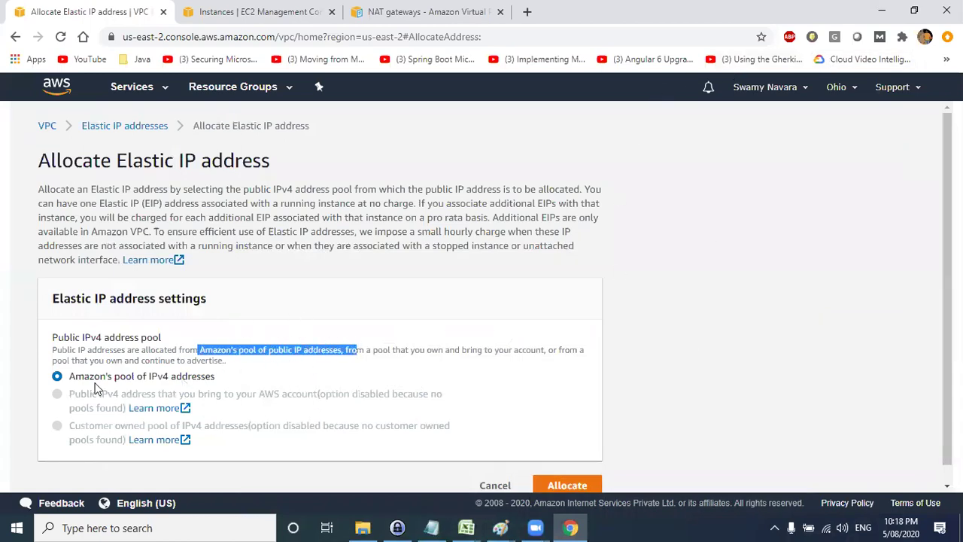
left_click(152, 378)
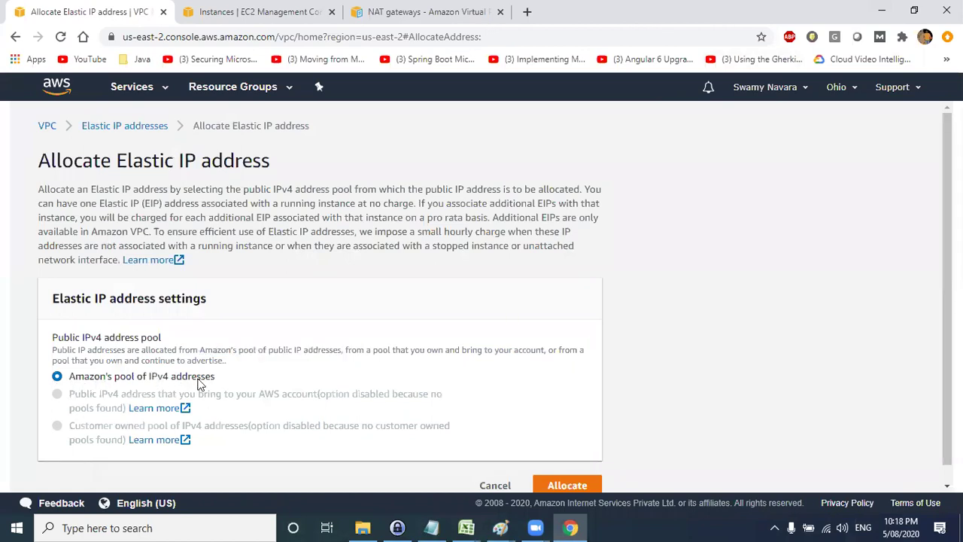
scroll(250, 338, "down", 1)
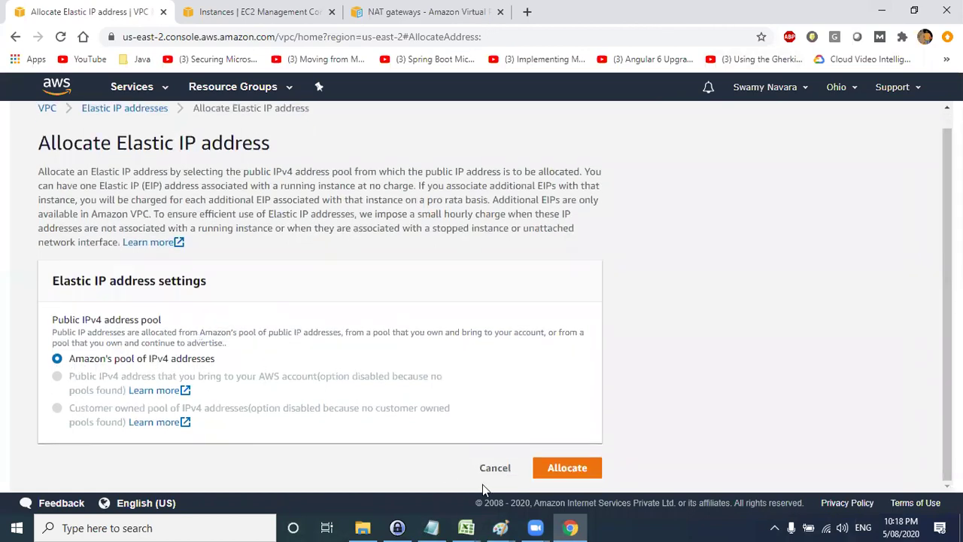
left_click(567, 468)
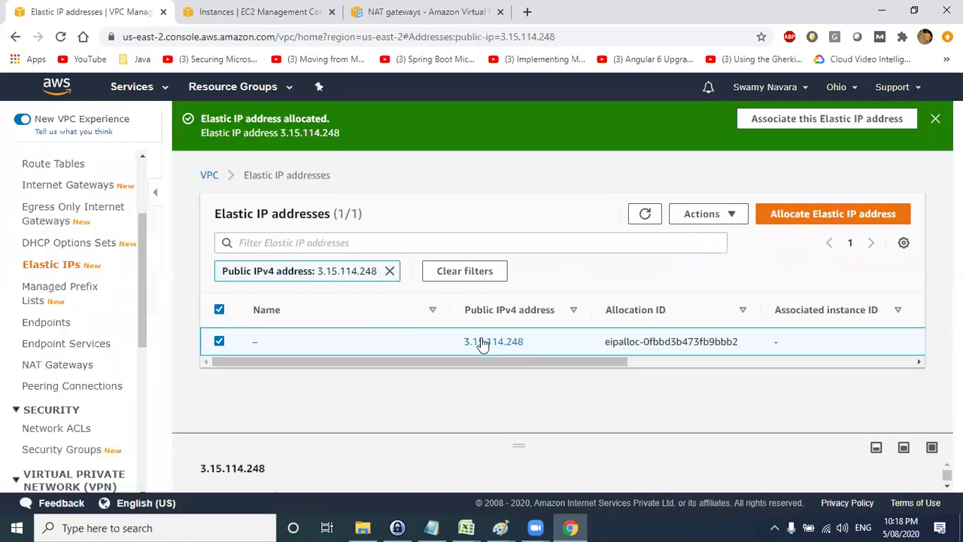
- Name the newly allocated Elastic IP address GeneratePublicIP
left_click_drag(465, 344, 538, 347)
left_click_drag(510, 442, 509, 458)
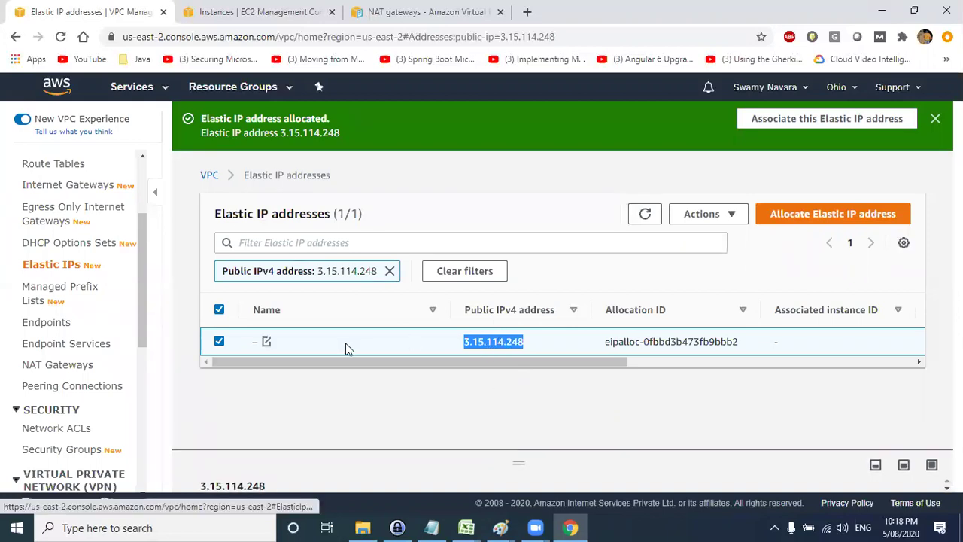
left_click(266, 342)
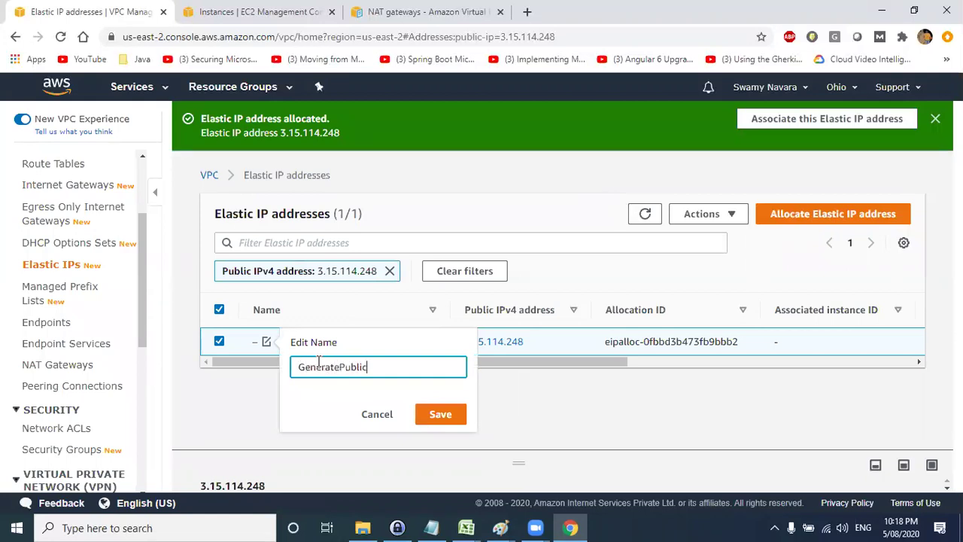
key("Return")
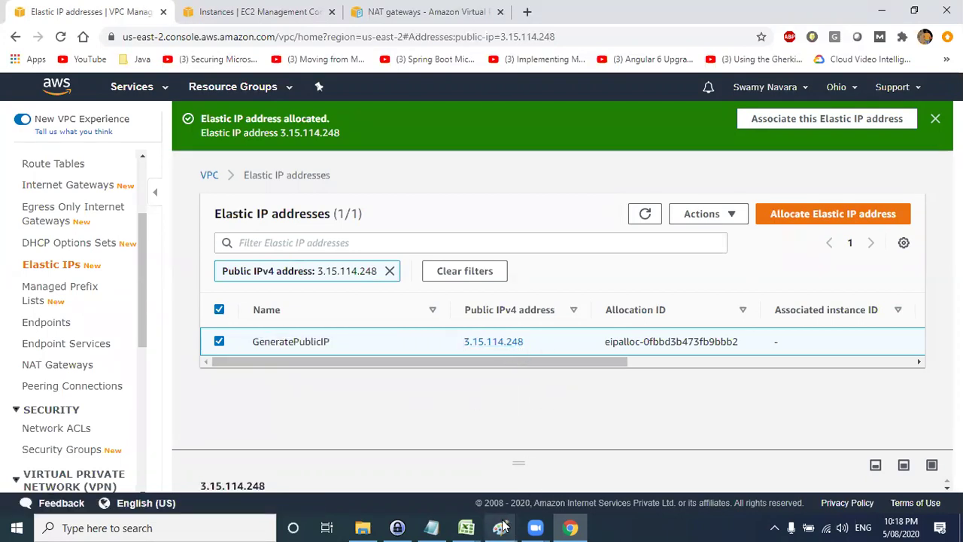
- Open the aws images explanation folder from the desktop and view its Security Group image, closing the image after checking it
mouse_move(504, 526)
key("super+d")
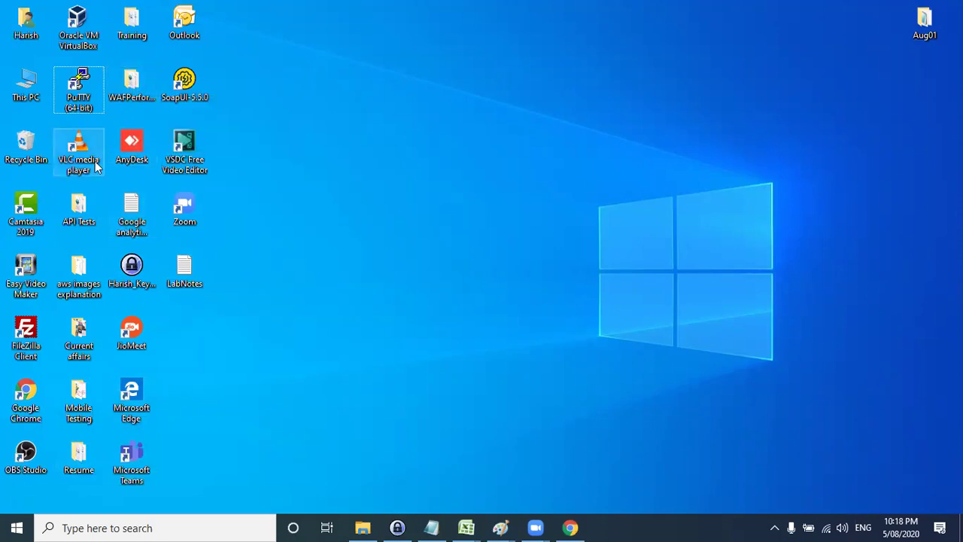
left_click(78, 277)
double_click(78, 277)
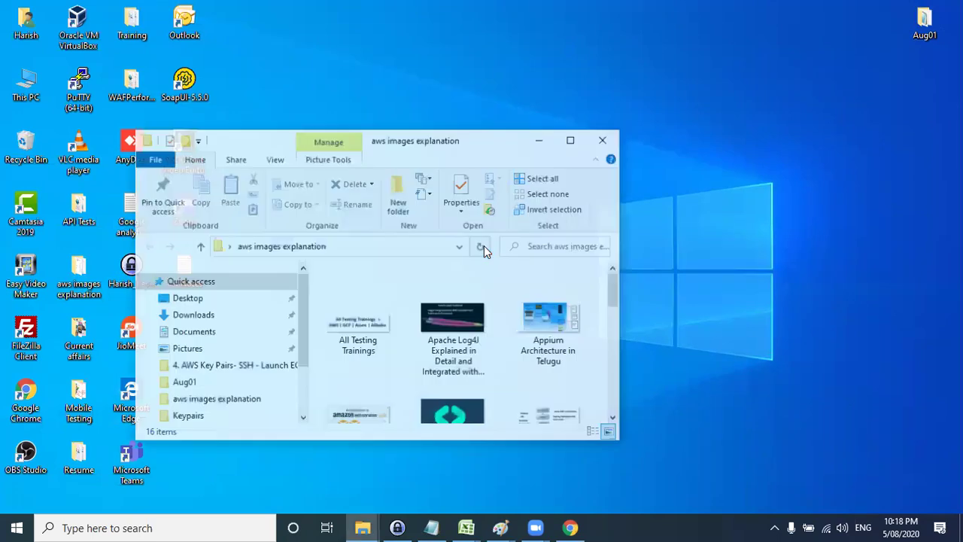
double_click(437, 130)
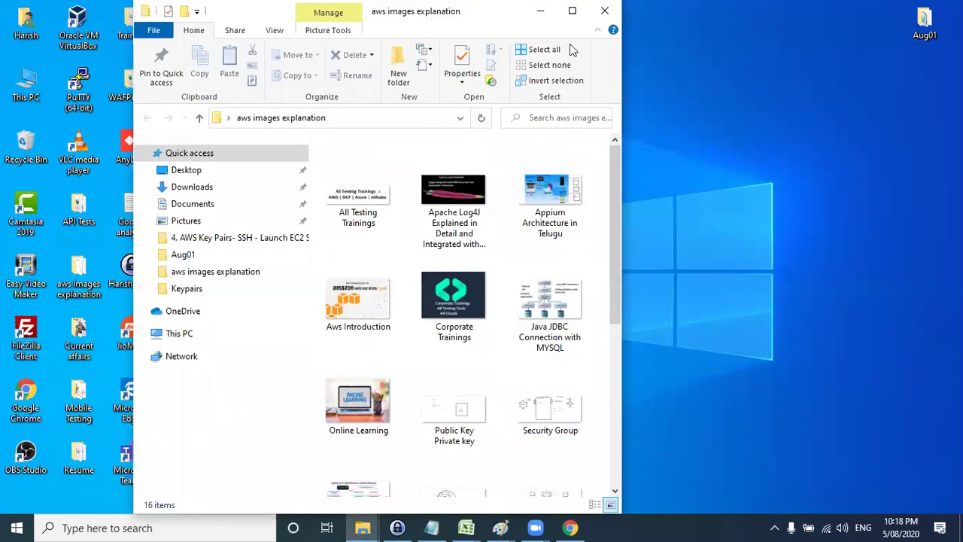
double_click(264, 12)
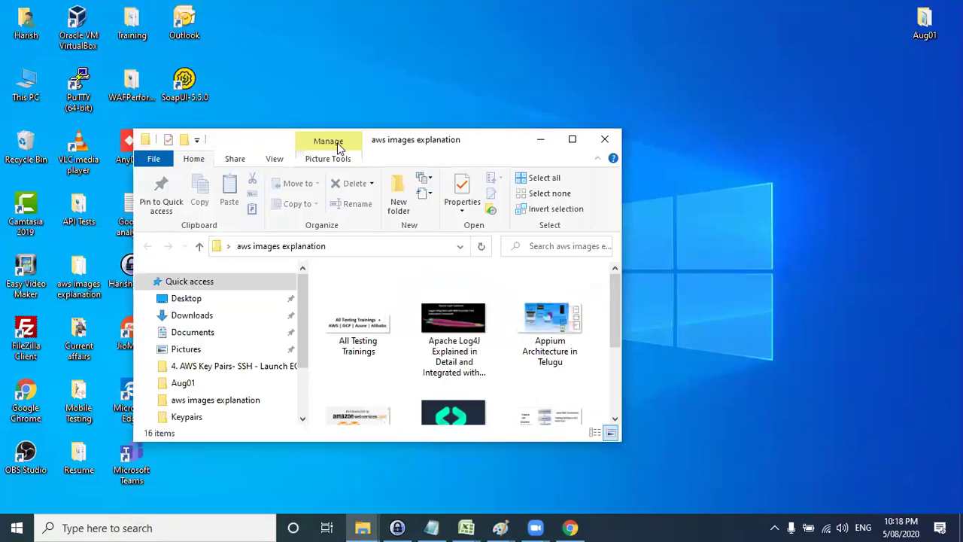
left_click(571, 138)
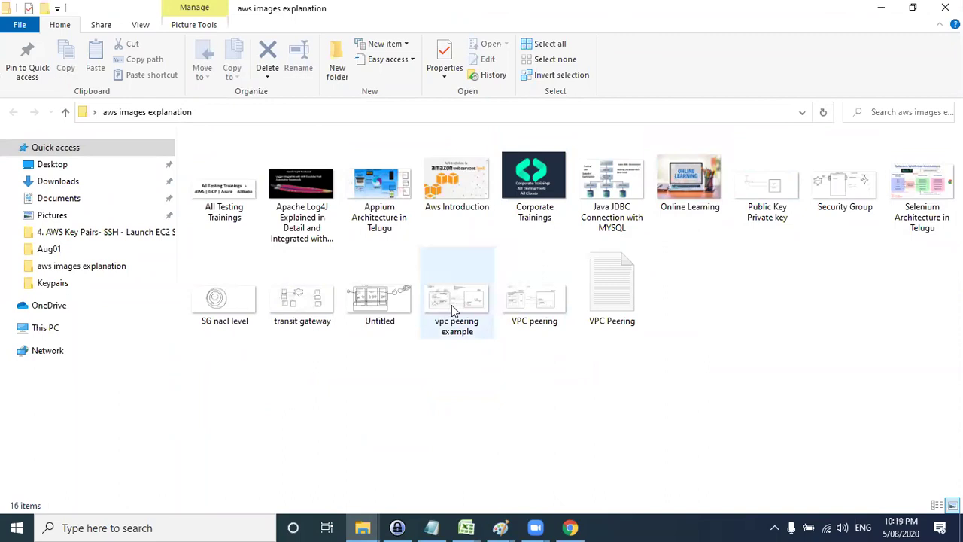
double_click(844, 181)
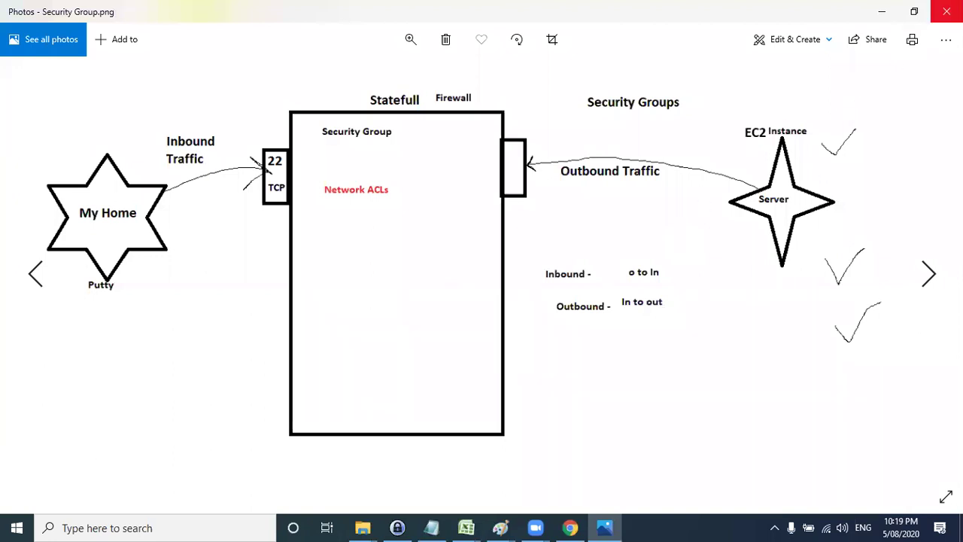
left_click(947, 11)
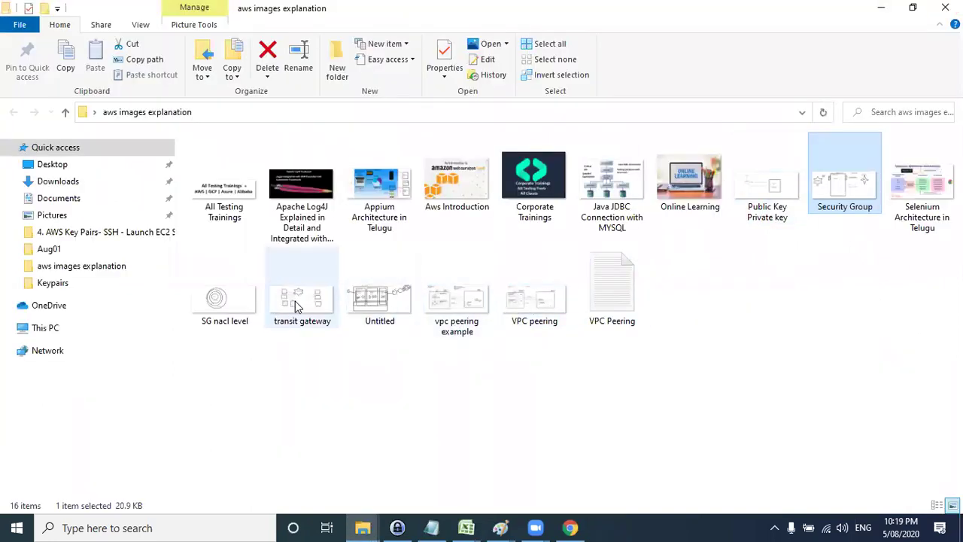
- Switch to the Paint sketch of nested EC2 and Network ACLs ellipses and draw a large freehand box with a small node on its edge
left_click(939, 7)
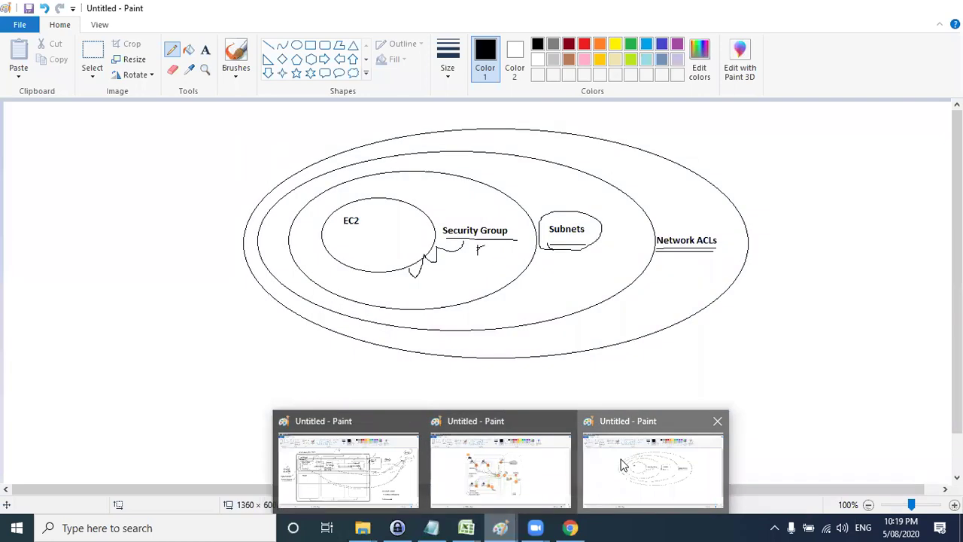
left_click(622, 462)
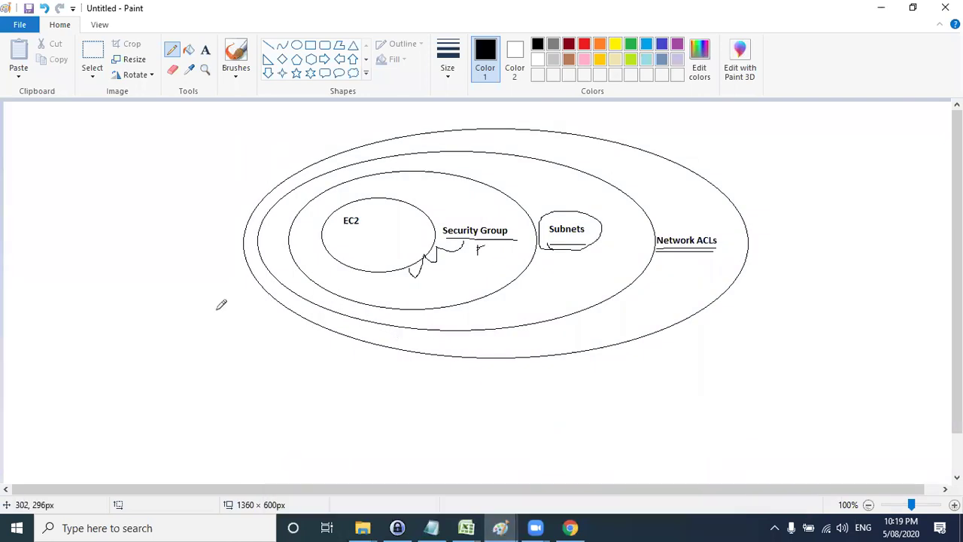
mouse_move(20, 253)
left_mouse_down()
mouse_move(23, 342)
mouse_move(161, 347)
mouse_move(88, 241)
mouse_move(24, 253)
left_mouse_up()
mouse_move(218, 280)
left_mouse_down()
mouse_move(258, 277)
mouse_move(229, 269)
left_mouse_up()
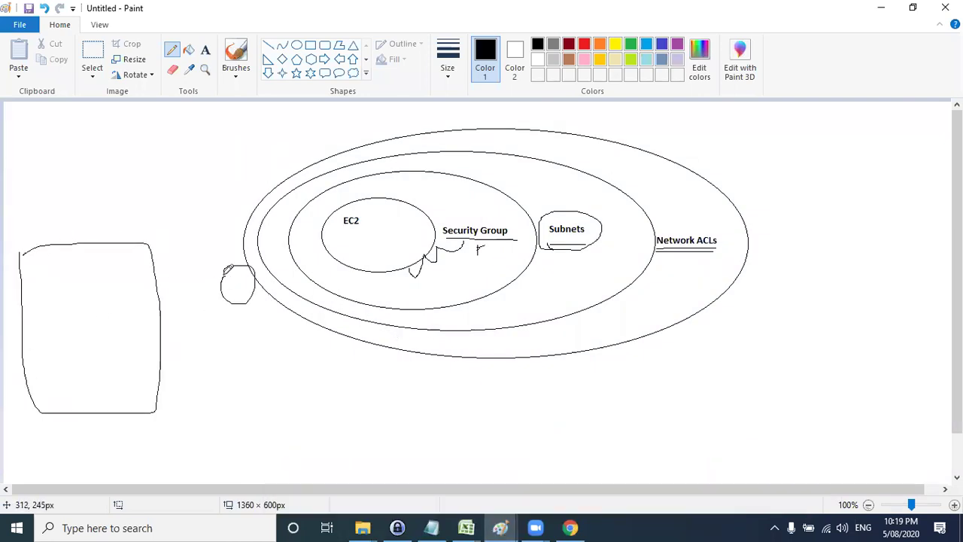
mouse_move(169, 285)
left_mouse_down()
mouse_move(173, 307)
mouse_move(157, 298)
left_mouse_up()
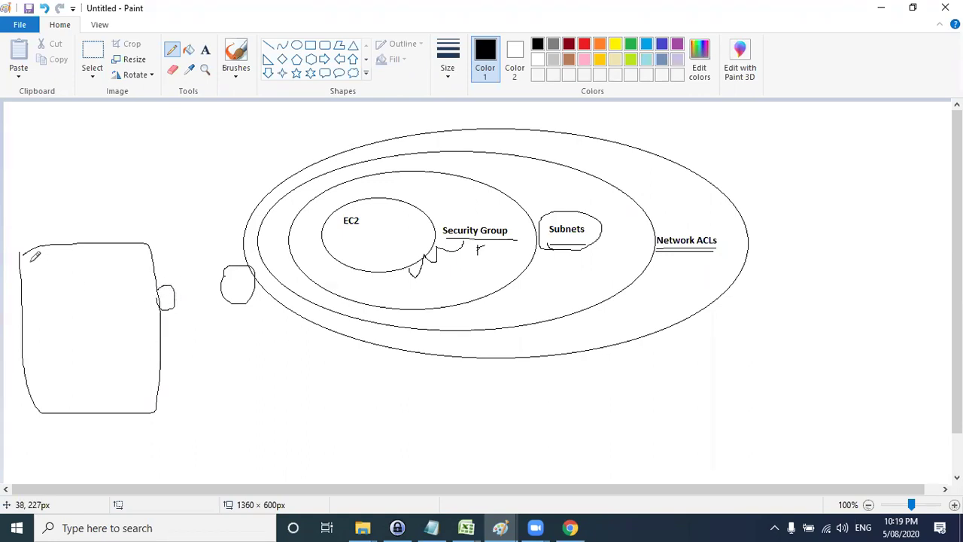
- Sketch four small freehand squares in a column inside the large box to represent separate machines
left_click_drag(29, 268, 47, 268)
left_click_drag(35, 309, 37, 278)
mouse_move(35, 336)
left_mouse_down()
mouse_move(50, 325)
mouse_move(35, 327)
left_mouse_up()
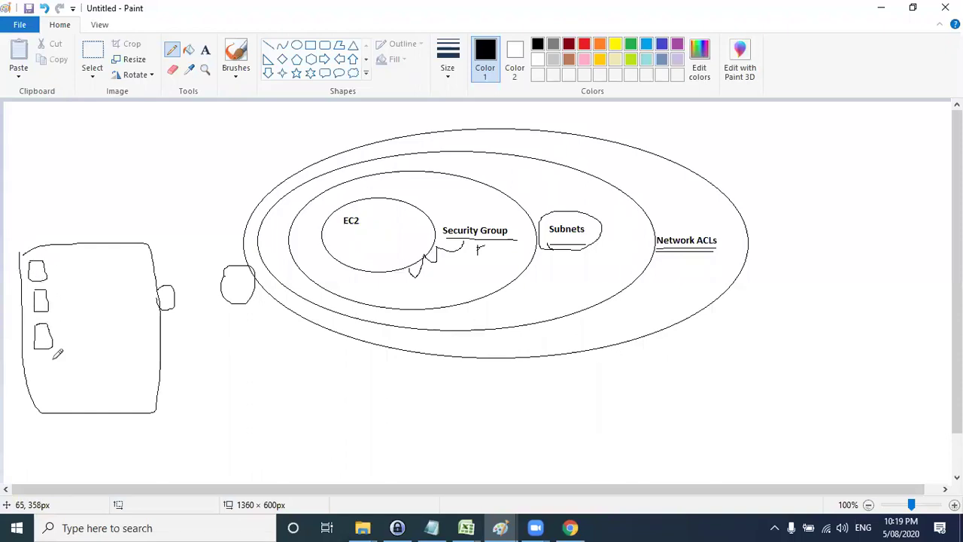
mouse_move(48, 363)
left_mouse_down()
mouse_move(45, 381)
mouse_move(46, 359)
left_mouse_up()
- Connect the four small squares to the edge node with freehand lines and handwrite a NAT G label beside it
mouse_move(47, 275)
left_mouse_down()
mouse_move(119, 280)
mouse_move(176, 299)
left_mouse_up()
left_click_drag(48, 307, 181, 300)
left_click_drag(55, 329, 167, 301)
mouse_move(63, 371)
left_mouse_down()
mouse_move(165, 302)
mouse_move(220, 337)
mouse_move(164, 340)
left_mouse_up()
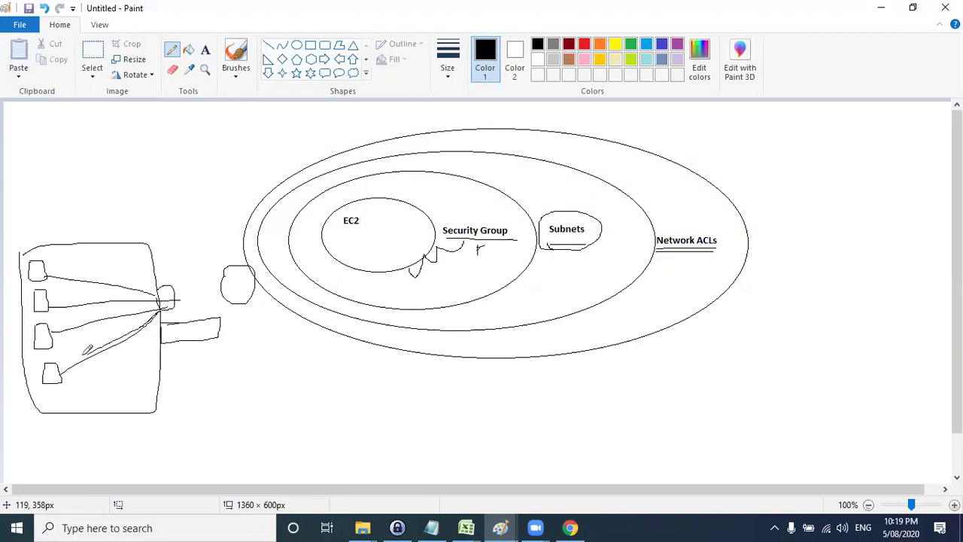
mouse_move(60, 368)
left_mouse_down()
mouse_move(148, 313)
mouse_move(53, 329)
left_mouse_up()
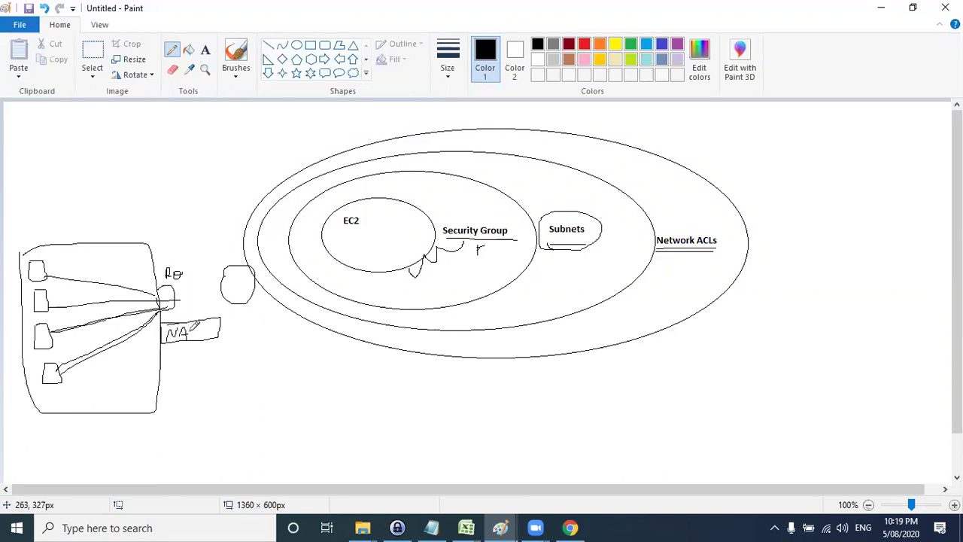
left_click_drag(191, 358, 200, 386)
- Switch to the Paint drawing of the Ohio Region VPC and replace it with a new blank picture without saving
key("alt+Tab")
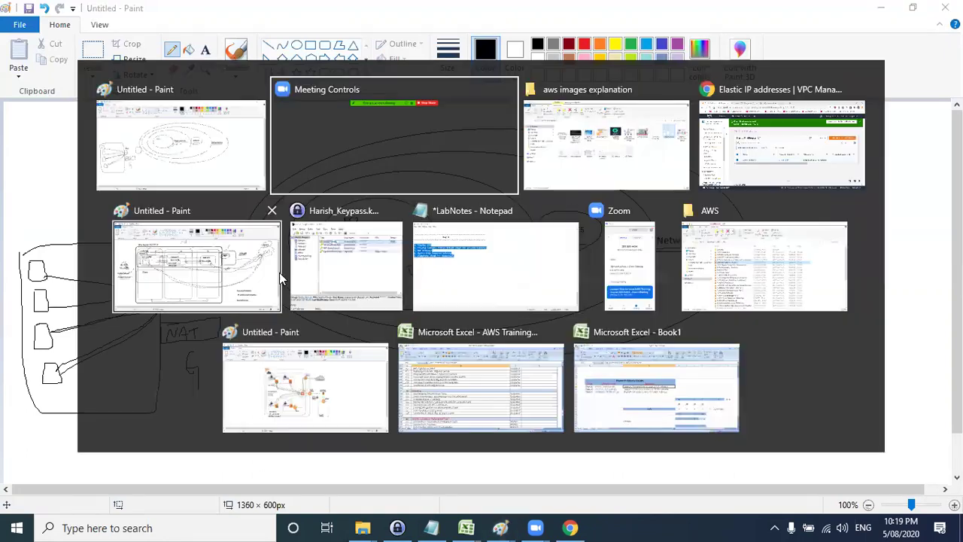
left_click(882, 9)
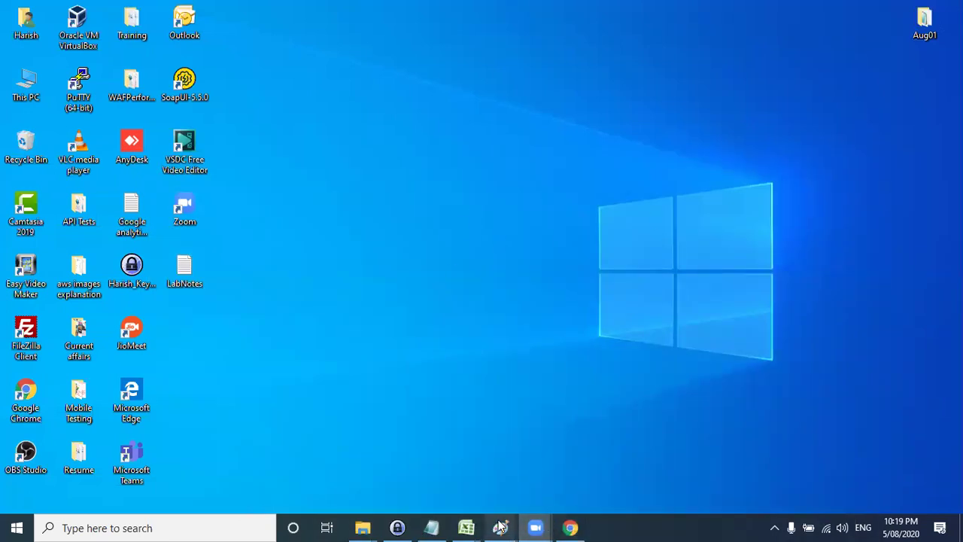
mouse_move(499, 527)
left_click(477, 468)
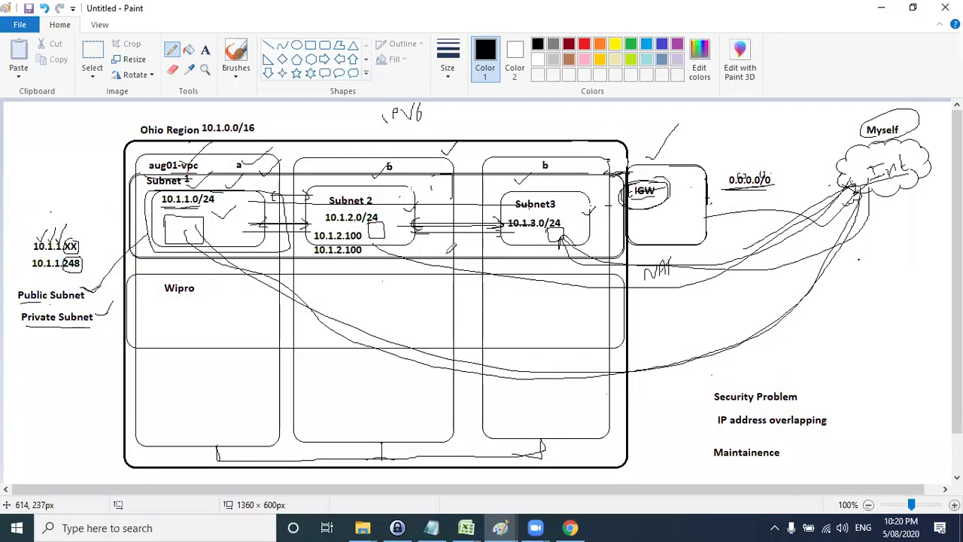
left_click(20, 24)
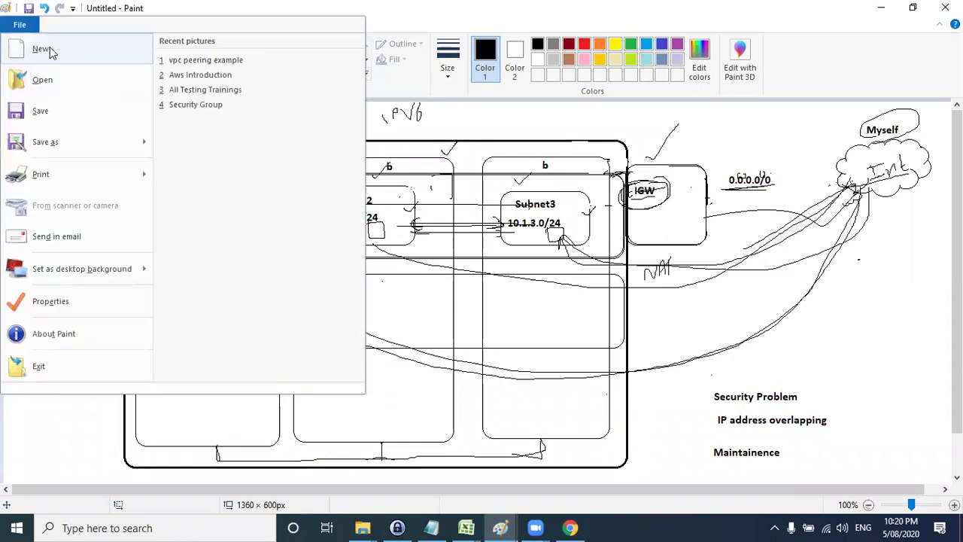
left_click(34, 47)
left_click(502, 264)
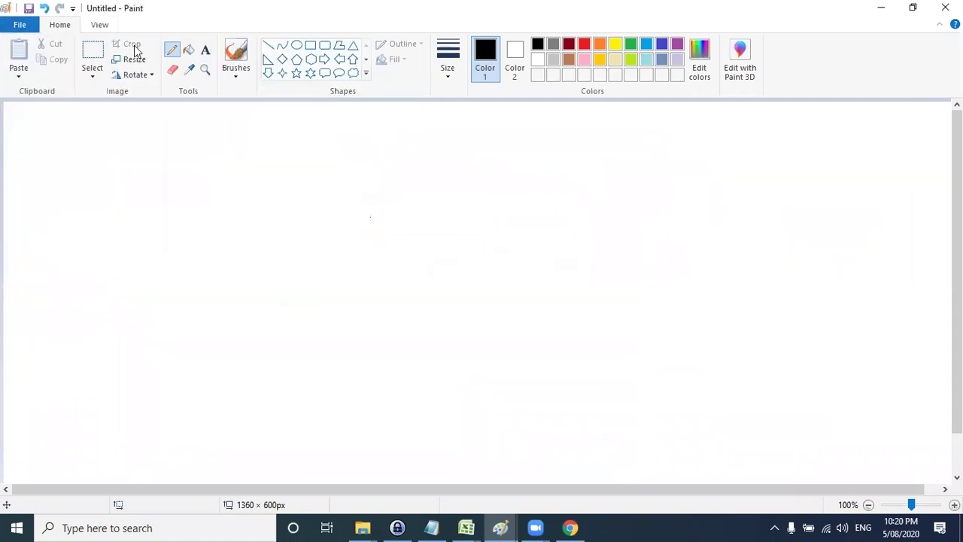
- Draw a large black rounded rectangle over most of the canvas with the second-thinnest outline size
left_click(337, 46)
left_click(326, 46)
left_click(447, 58)
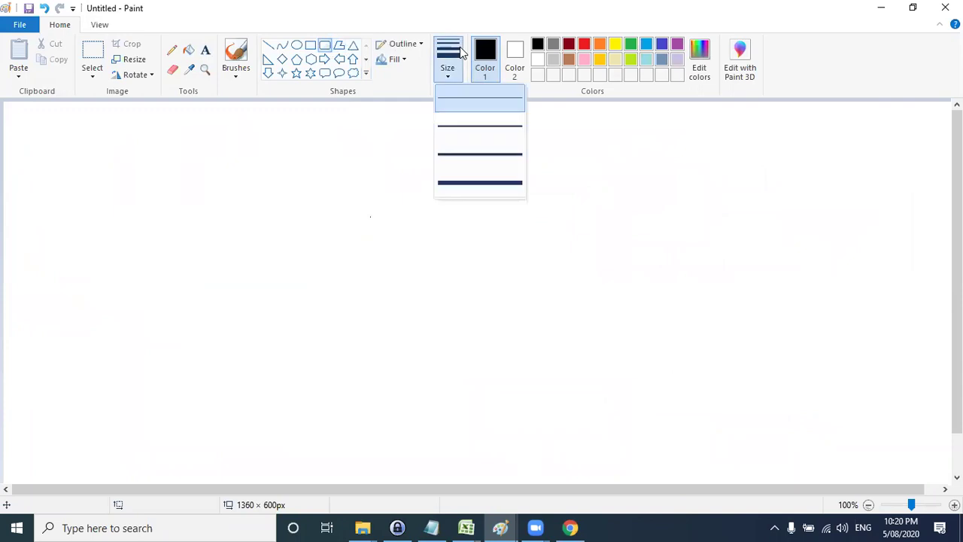
left_click(467, 124)
left_click_drag(110, 128, 633, 467)
left_click(731, 402)
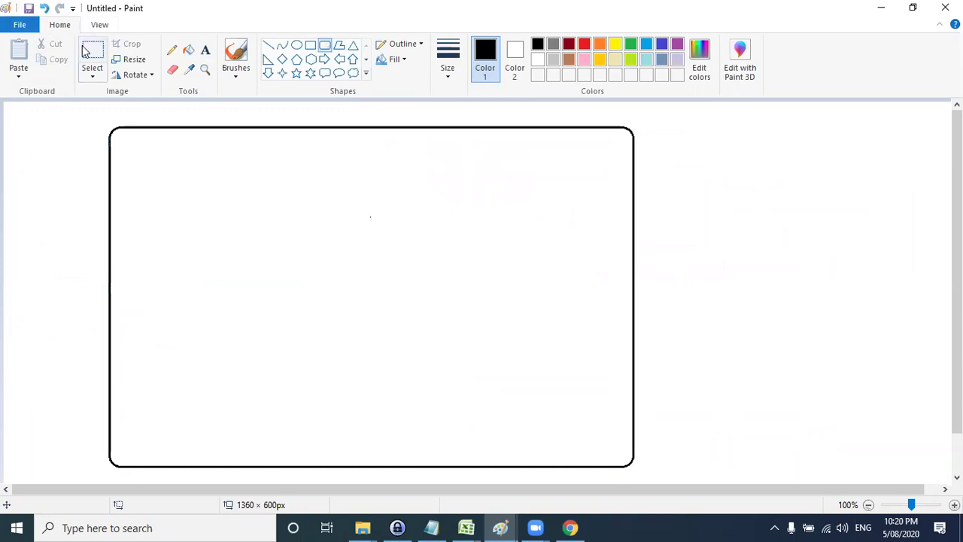
- Draw a wide orange rounded rectangle with the thinnest outline inside the upper part of the black frame
left_click(447, 59)
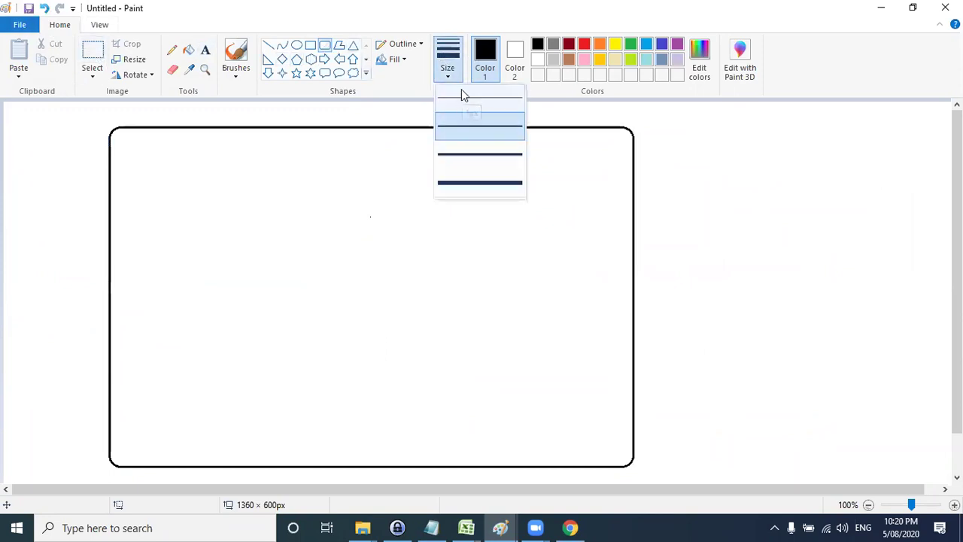
left_click(459, 92)
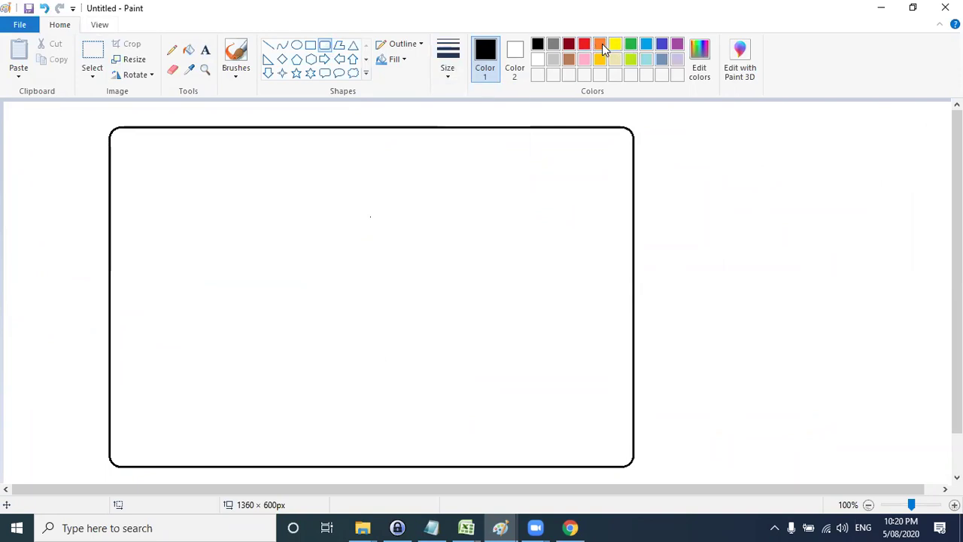
left_click(599, 44)
left_click_drag(135, 152, 589, 282)
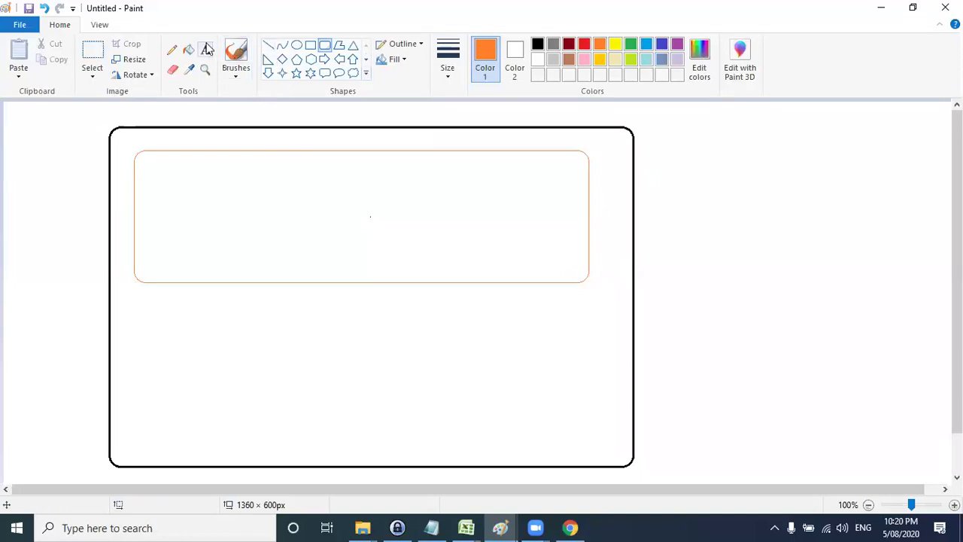
- Draw two wide, thin-outlined blue rounded rectangles stacked below the orange one, the lowest about 628 × 84 px
left_click(448, 57)
left_click(486, 49)
left_click(451, 66)
left_click(463, 113)
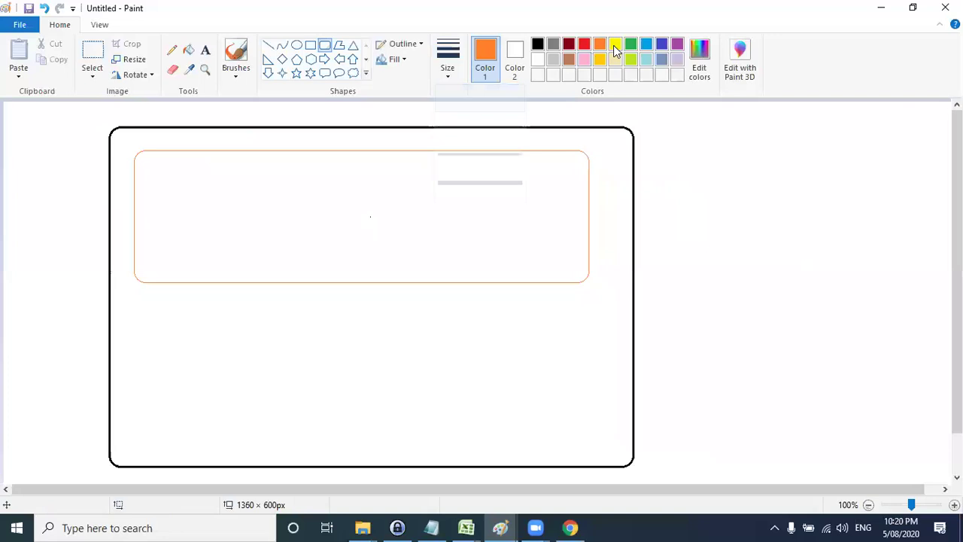
left_click(645, 44)
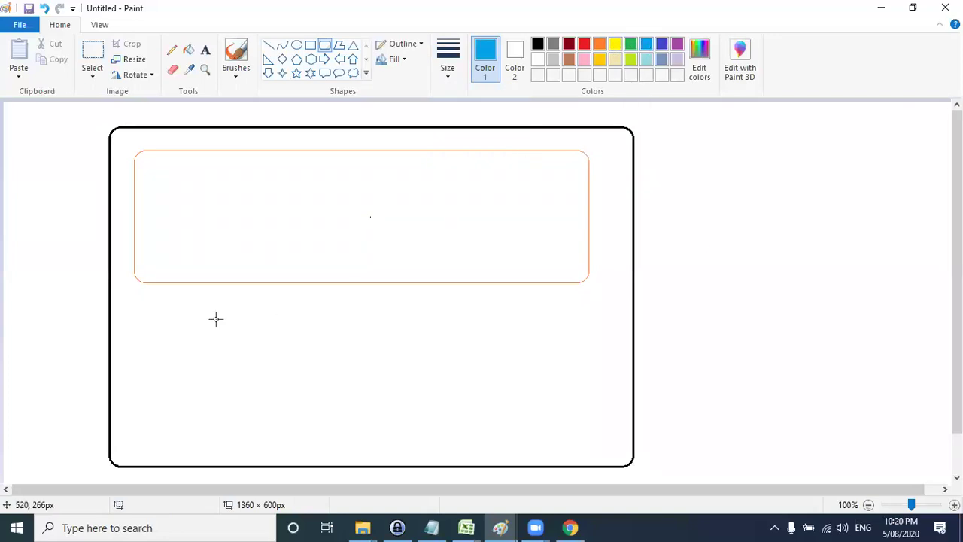
mouse_move(139, 299)
left_mouse_down()
mouse_move(336, 369)
mouse_move(585, 370)
left_mouse_up()
left_click(139, 397)
left_click_drag(142, 393, 584, 451)
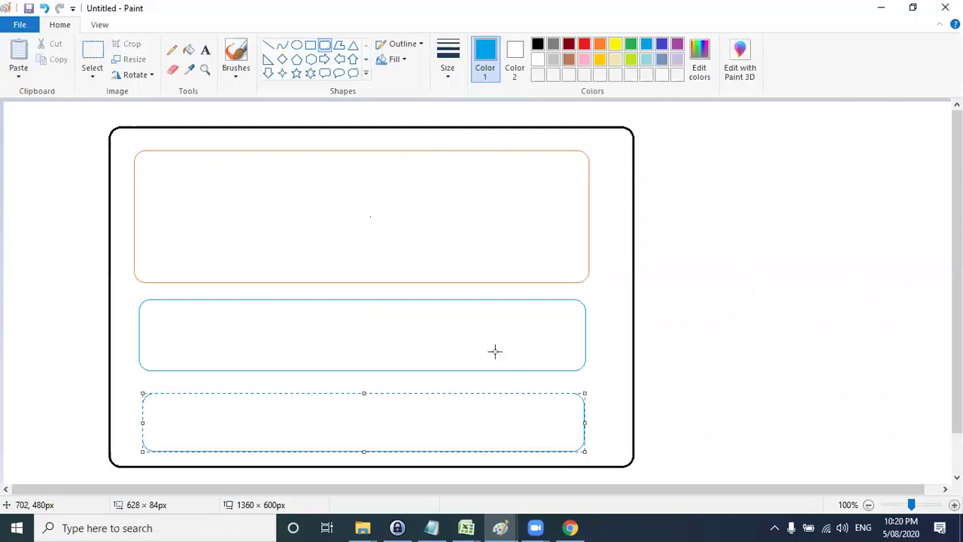
left_click(485, 206)
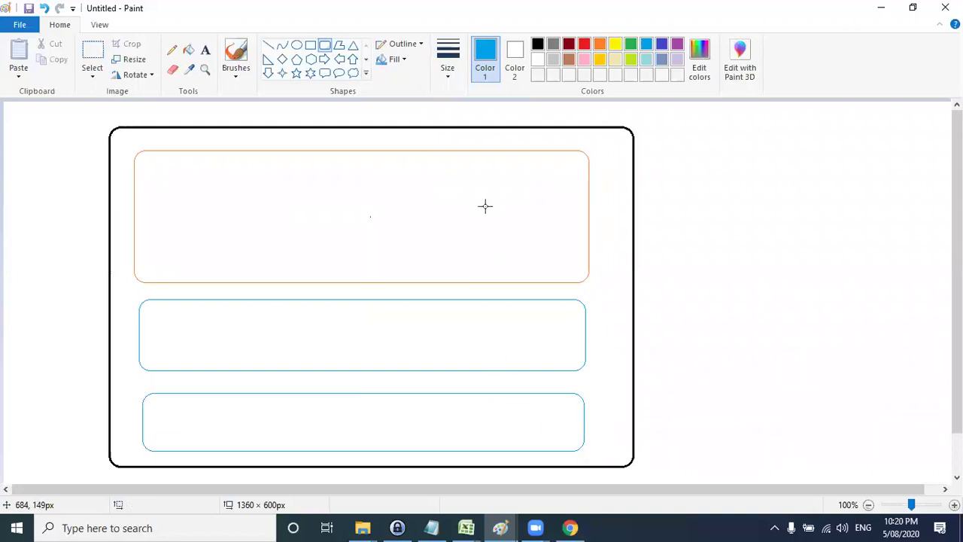
- Draw a blue cloud callout outside the black frame, near the canvas's upper right corner
left_click(356, 73)
left_click_drag(858, 128, 924, 210)
left_click(911, 230)
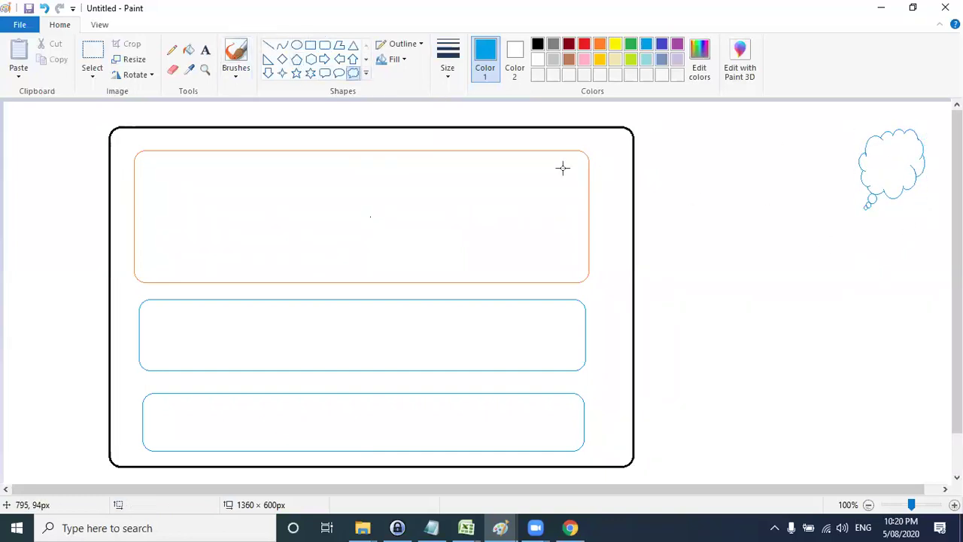
- Label the cloud callout with the text Internet
left_click(205, 52)
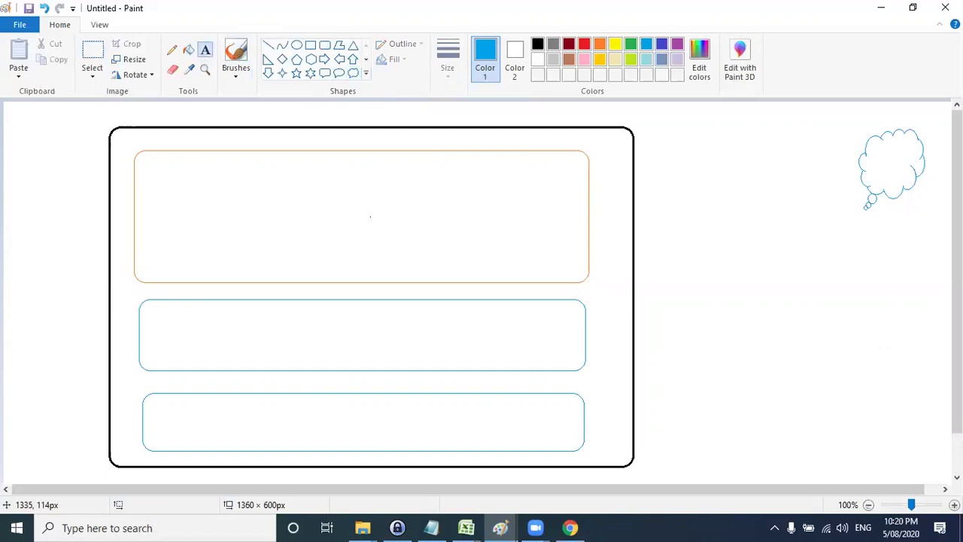
left_click(859, 150)
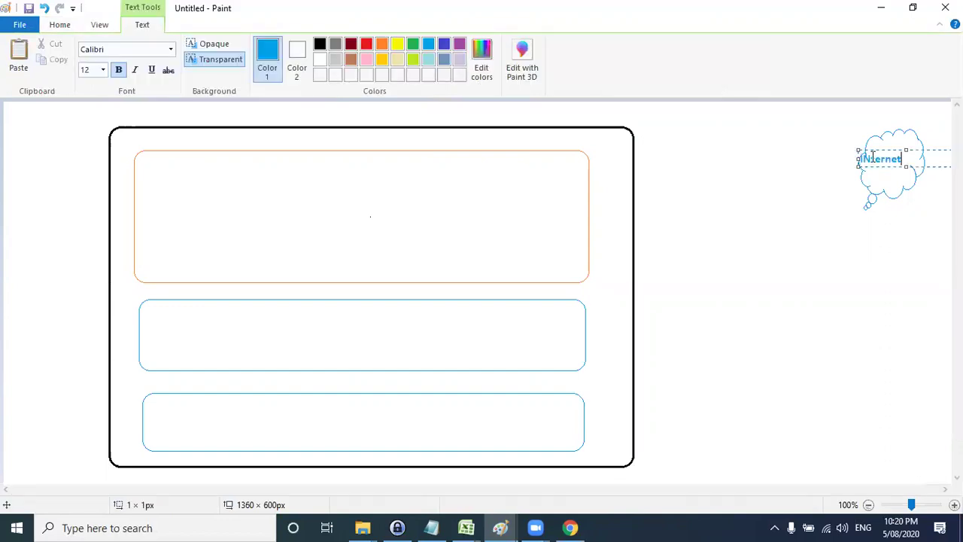
key("BackSpace")
key("BackSpace")
key("BackSpace")
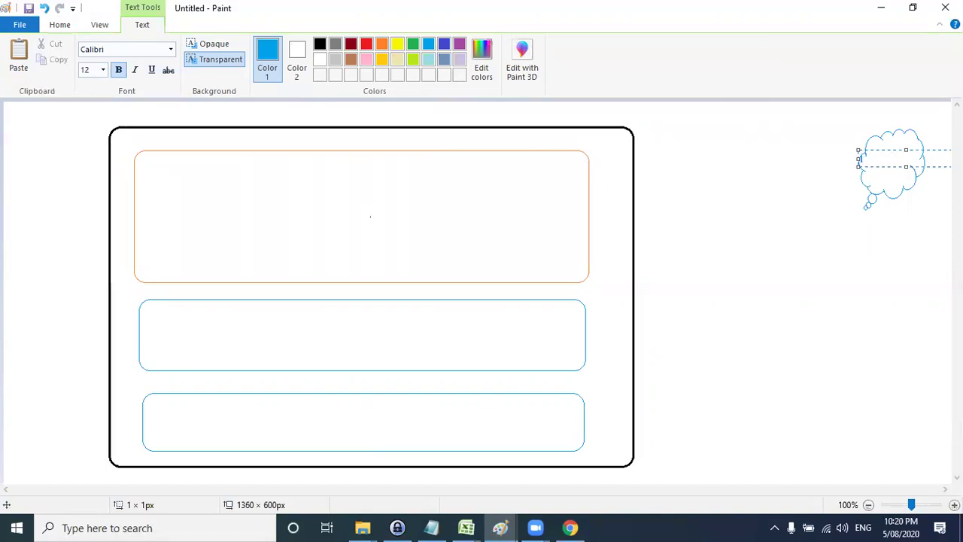
type("Internet")
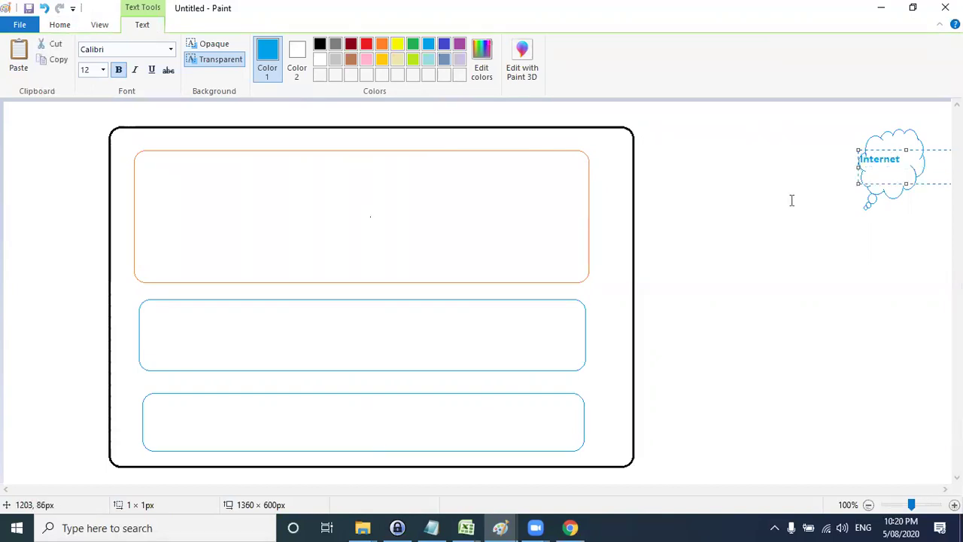
left_click(744, 275)
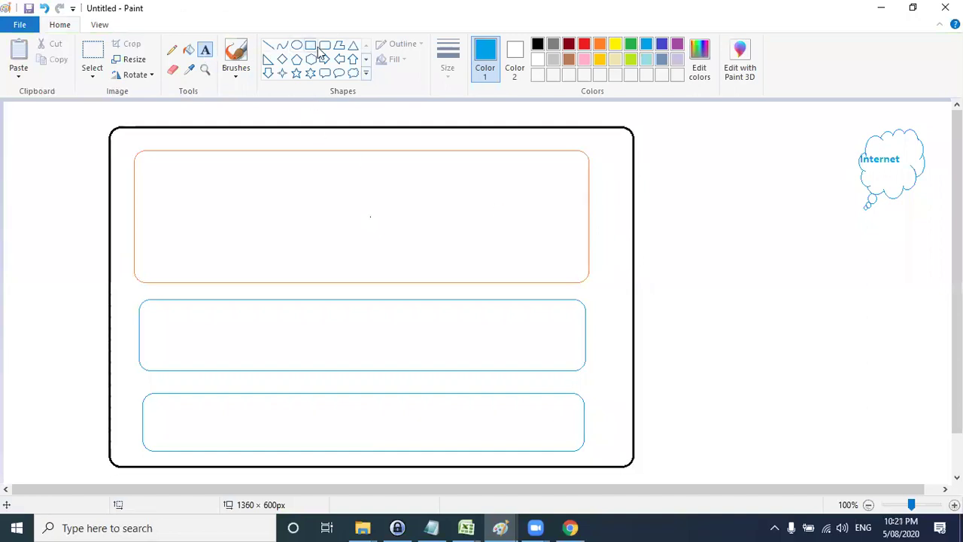
left_click(391, 407)
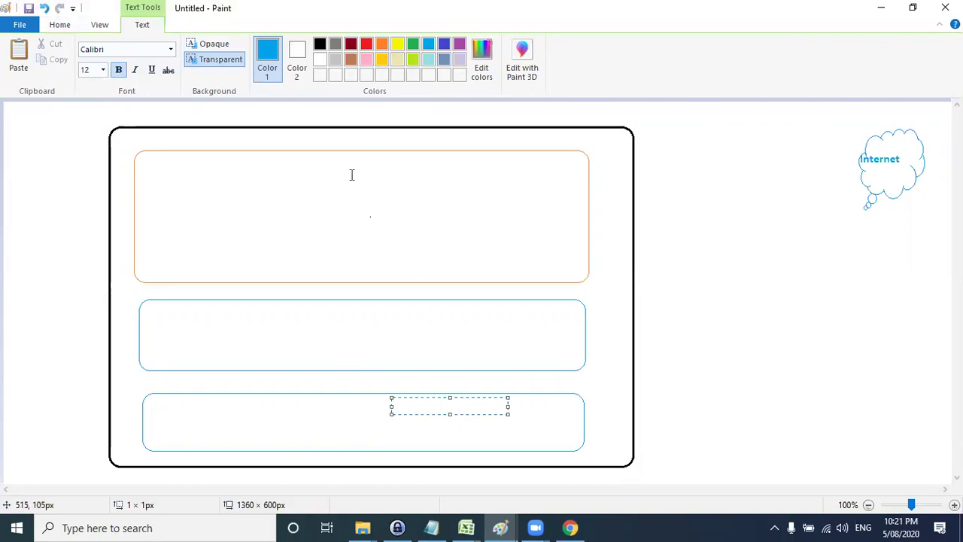
left_click(419, 167)
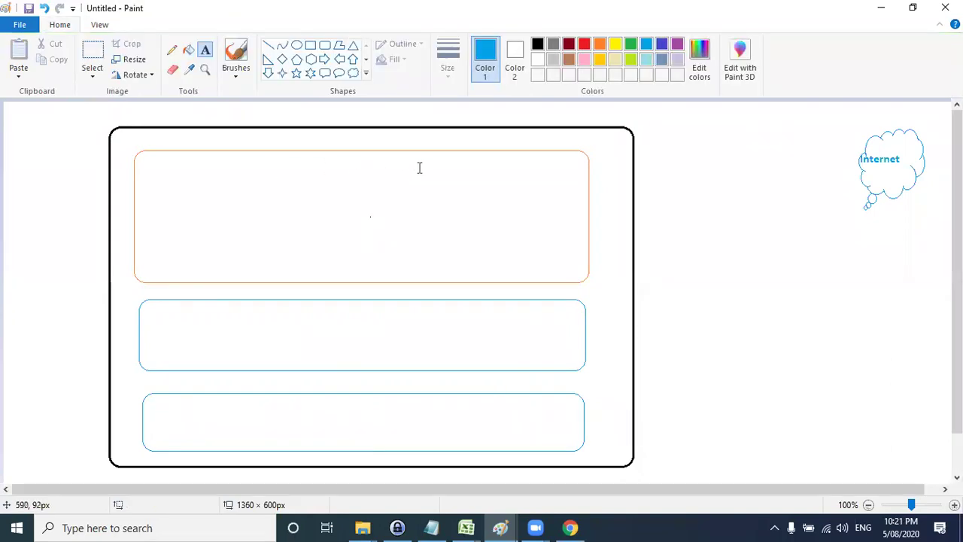
- Draw a rounded box about 146 × 103 px inside the orange rectangle, coloured dark red with the second-thinnest outline
left_click(324, 45)
left_click_drag(317, 166, 419, 237)
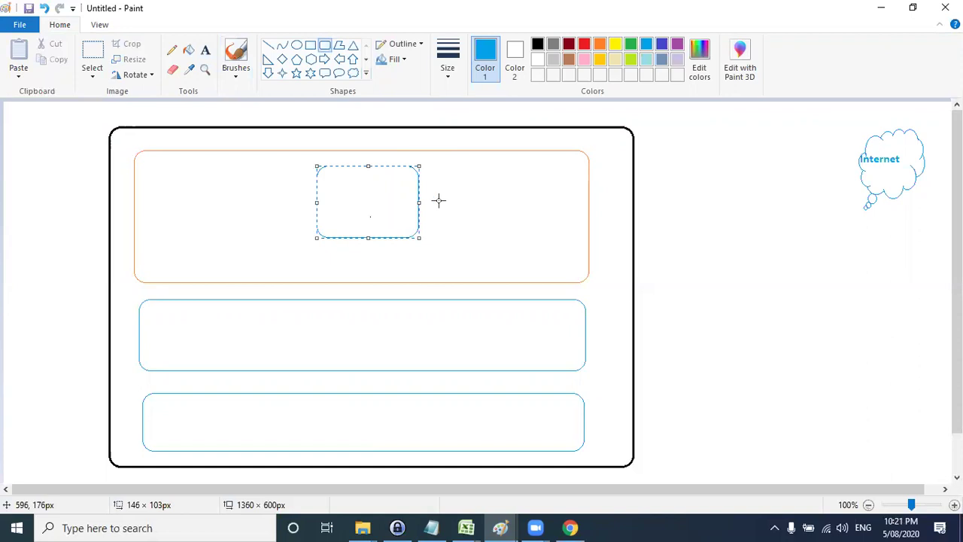
left_click(568, 46)
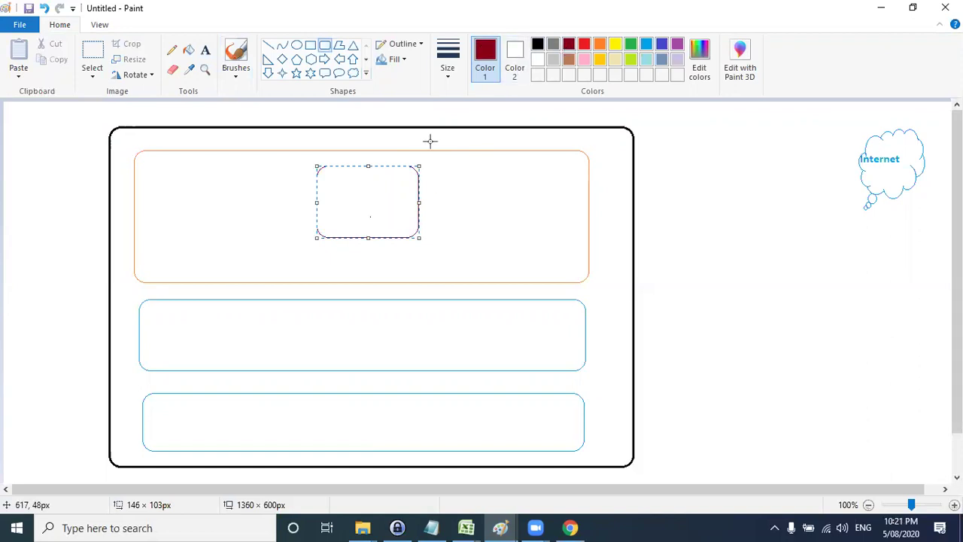
left_click(451, 68)
left_click(453, 129)
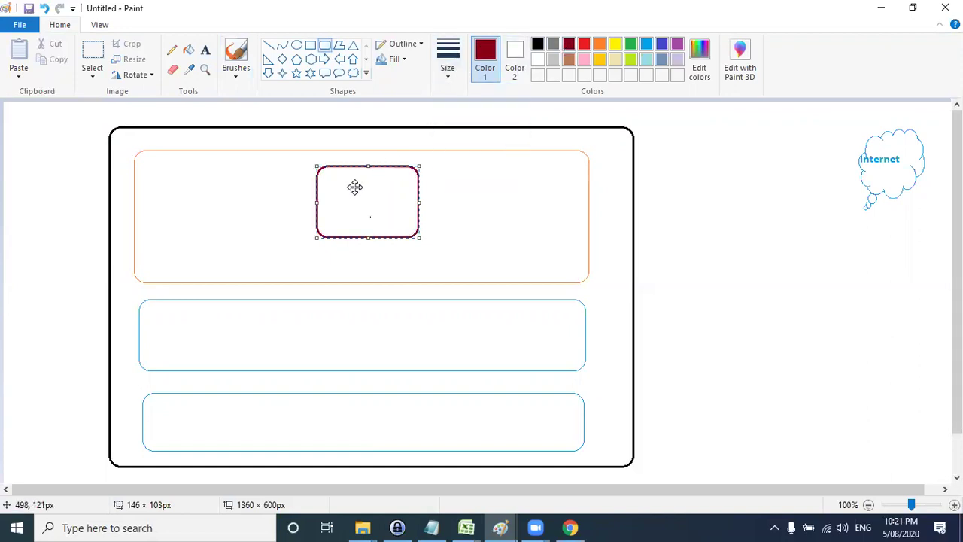
- Draw a smaller rounded box inside each blue rectangle, dark red in the upper and blue, about 113 × 65 px, in the lower
left_click(324, 321)
mouse_move(322, 307)
left_mouse_down()
mouse_move(377, 359)
mouse_move(409, 363)
left_mouse_up()
left_click(321, 399)
left_click_drag(322, 400, 401, 445)
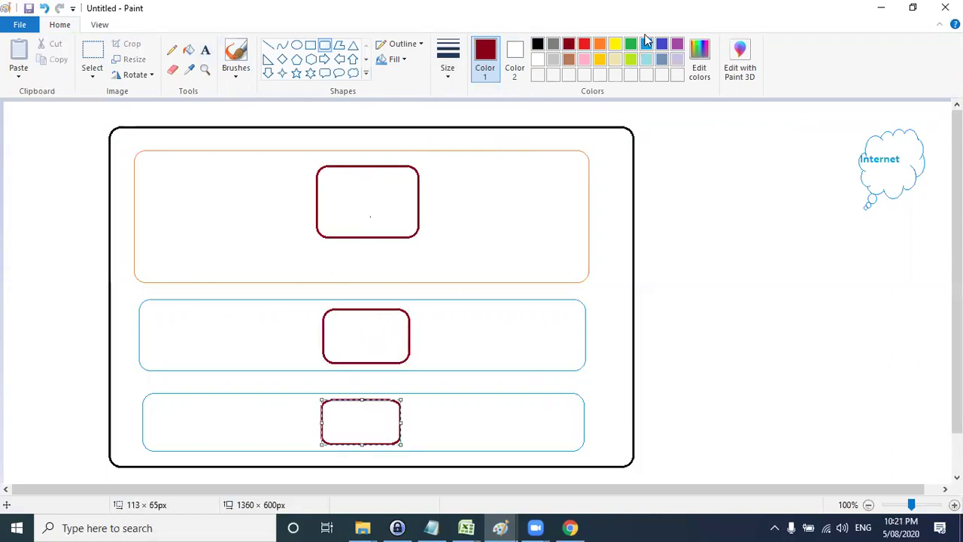
left_click(646, 45)
left_click(369, 307)
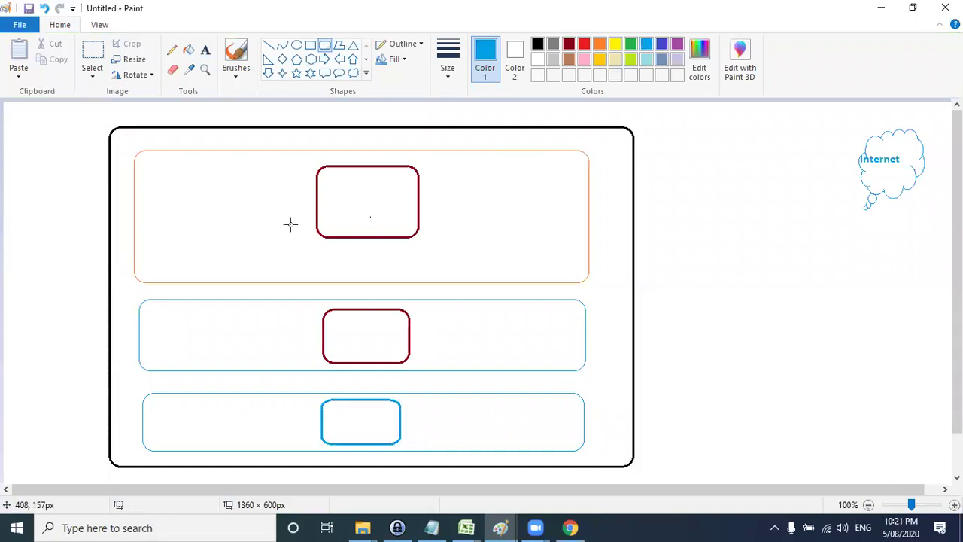
- Label the box in the lowest rectangle DB Server and the box in the middle rectangle App Server
left_click(205, 50)
left_click(327, 410)
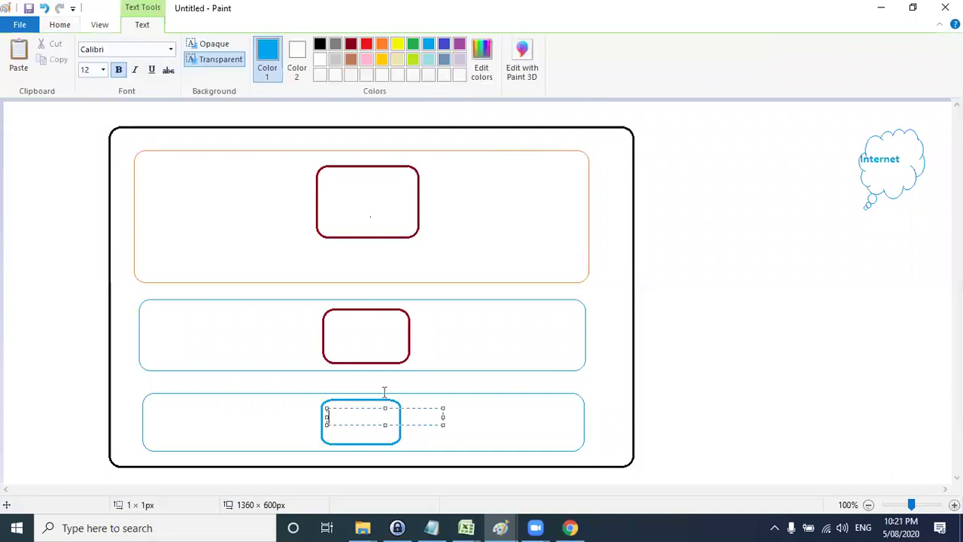
type("DB Server")
left_click(326, 323)
type("App Server")
- Label the box inside the orange rectangle Web Server and colour that text black
left_click(412, 265)
left_click(317, 179)
type("Web Server")
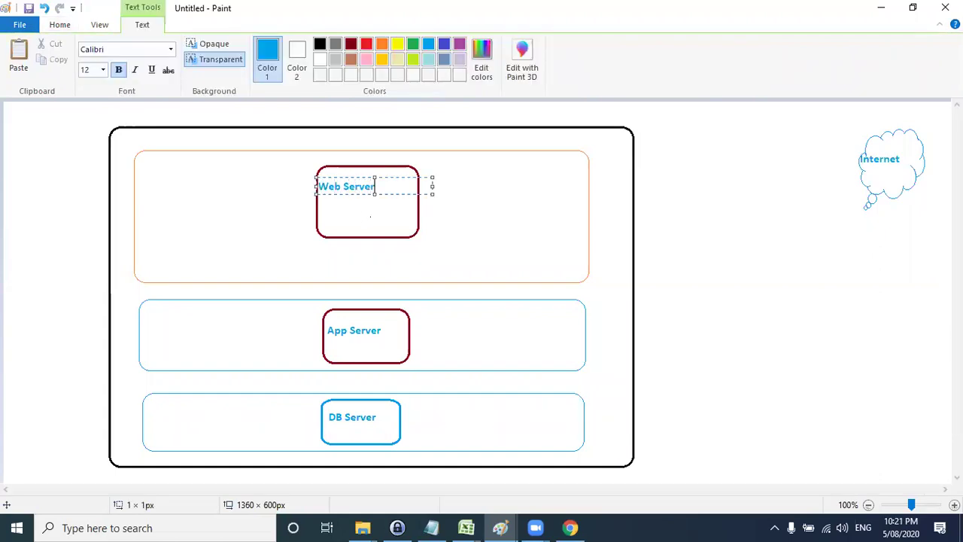
key("ctrl+a")
left_click(324, 45)
left_click(554, 223)
left_click(552, 220)
left_click(713, 145)
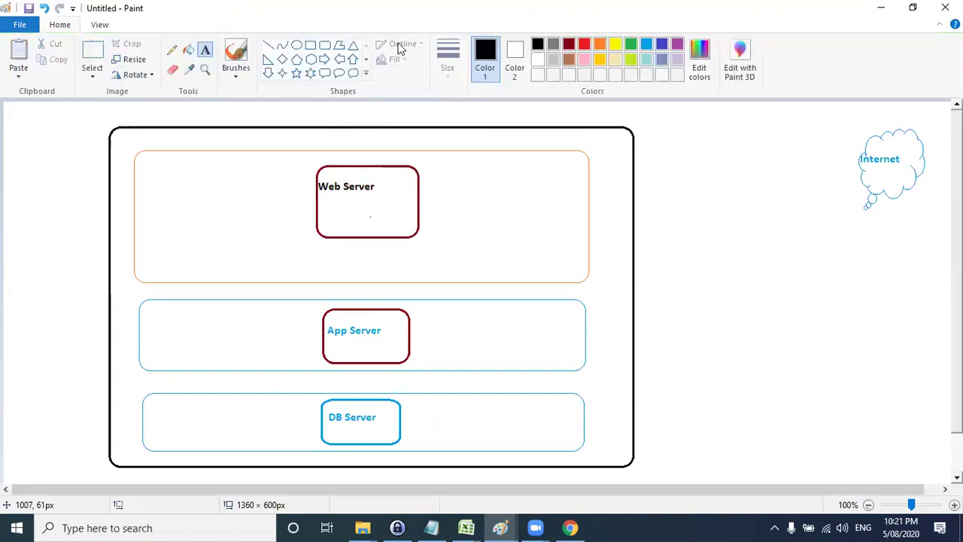
- Draw a black rounded box about 85 × 96 px against the outside of the frame's upper right edge and label it IGW
left_click(326, 46)
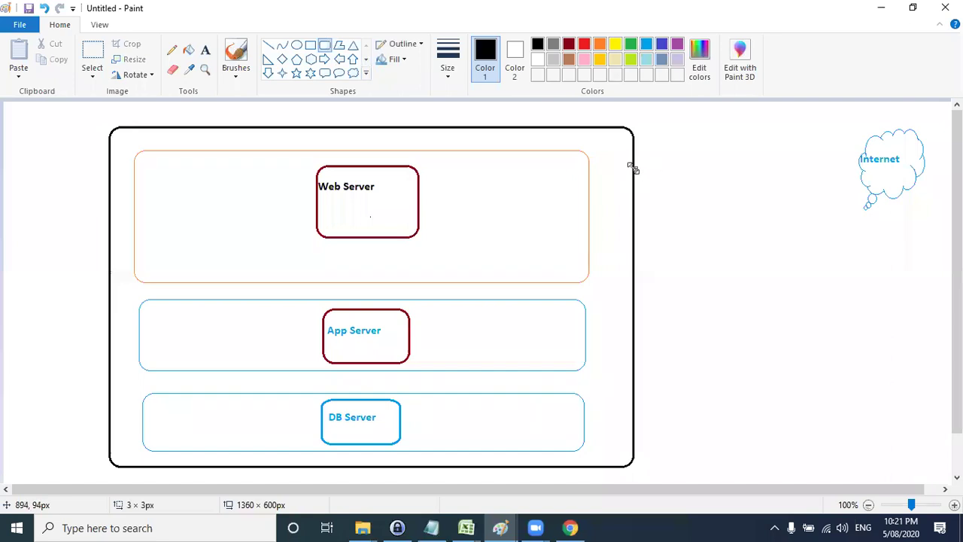
left_click_drag(633, 168, 639, 173)
key("ctrl+z")
left_click_drag(634, 155, 696, 222)
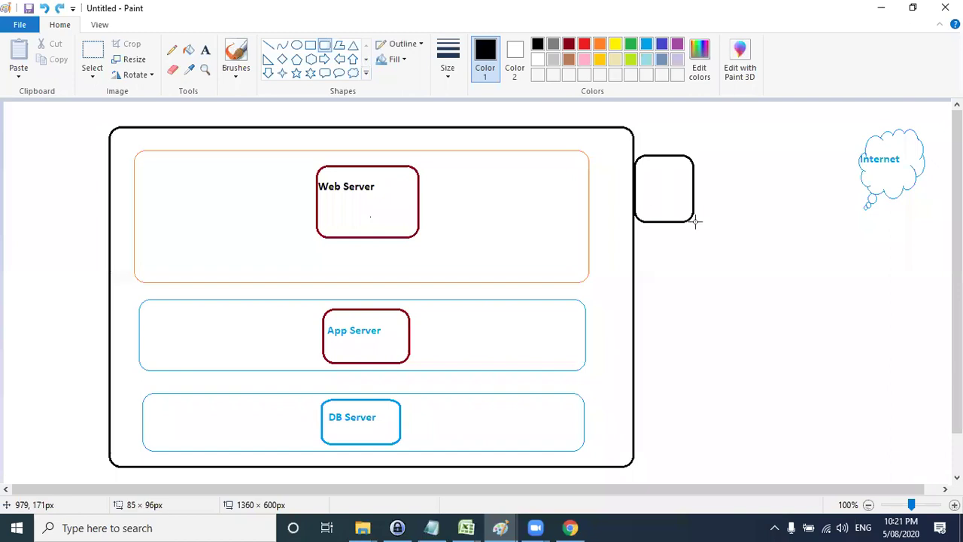
left_click(206, 50)
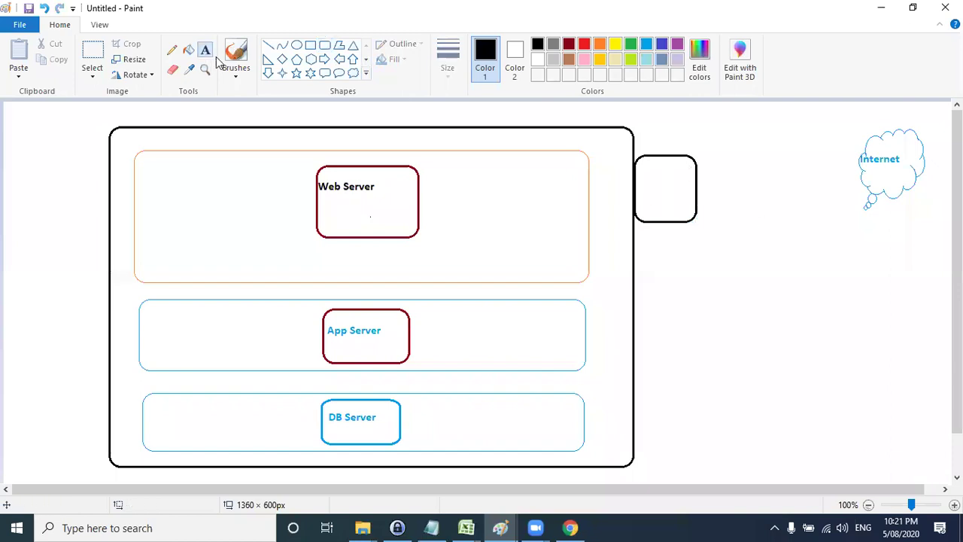
left_click(645, 173)
type("IGW")
left_click(800, 269)
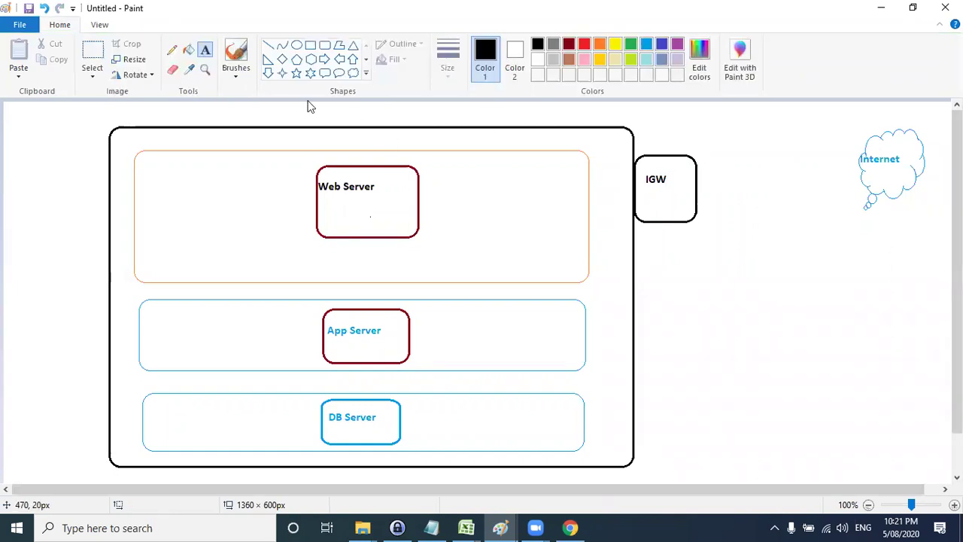
- Draw straight black lines connecting the IGW box to the Internet cloud and the orange rectangle to the IGW box
left_click(267, 45)
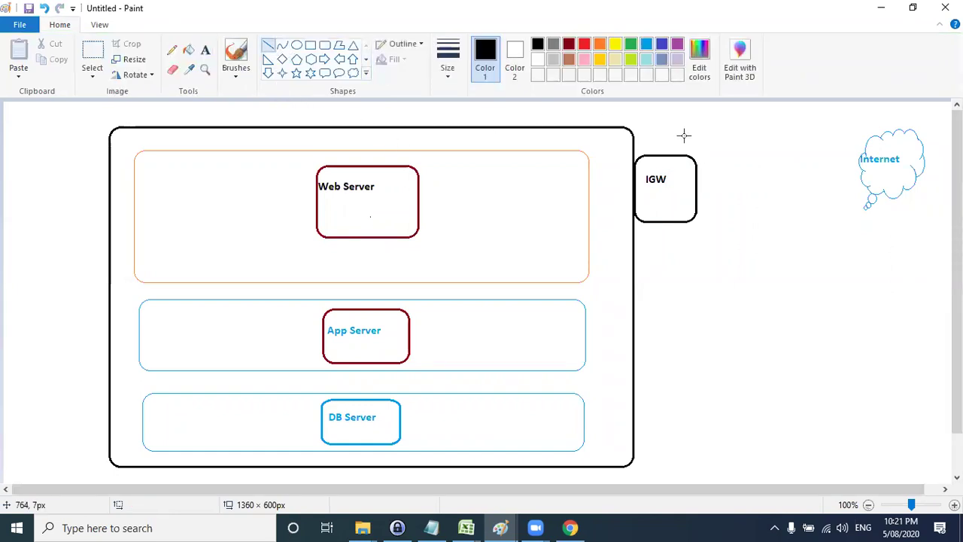
left_click_drag(697, 178, 895, 178)
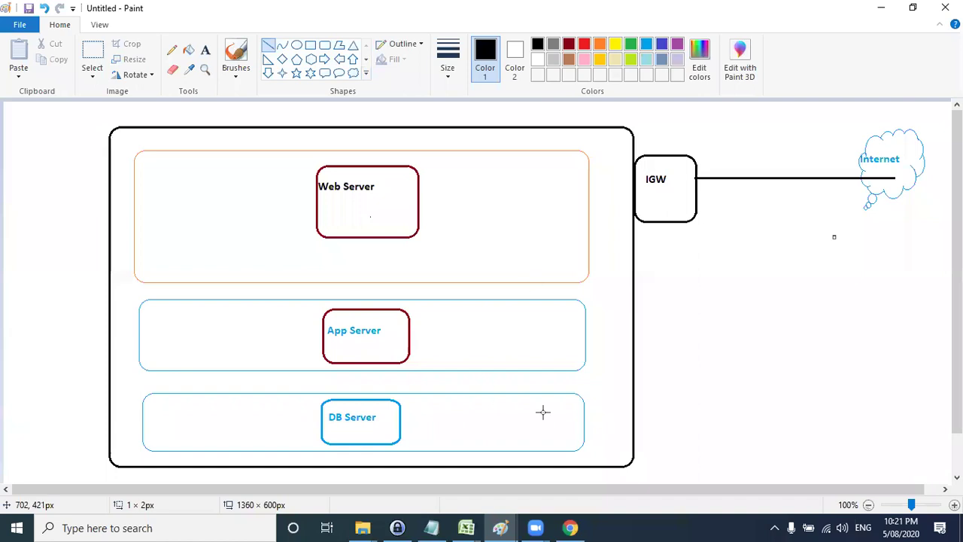
left_click_drag(587, 185, 636, 186)
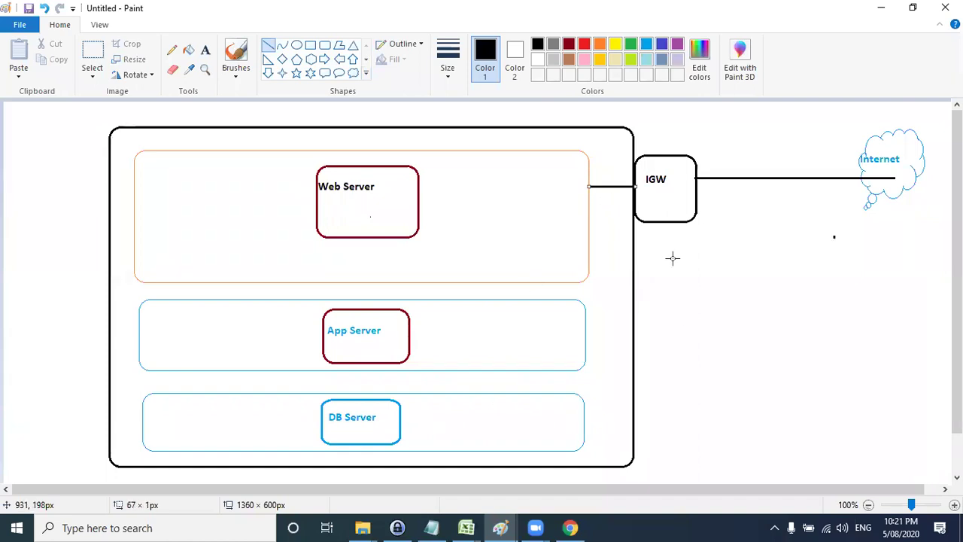
- Add the heading Public Subnet above the orange rectangle and Private Subnet above each of the two blue rectangles
left_click(205, 50)
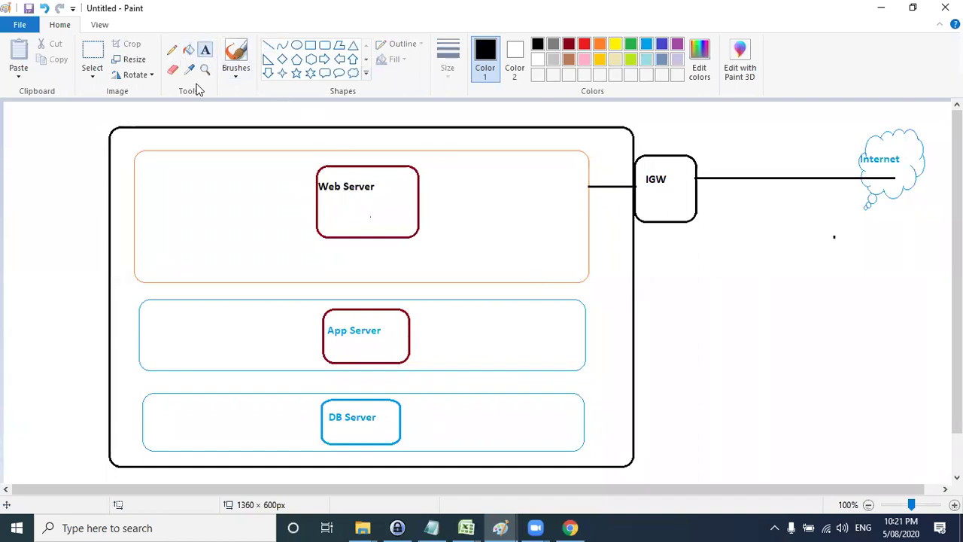
left_click(158, 131)
type("Pub")
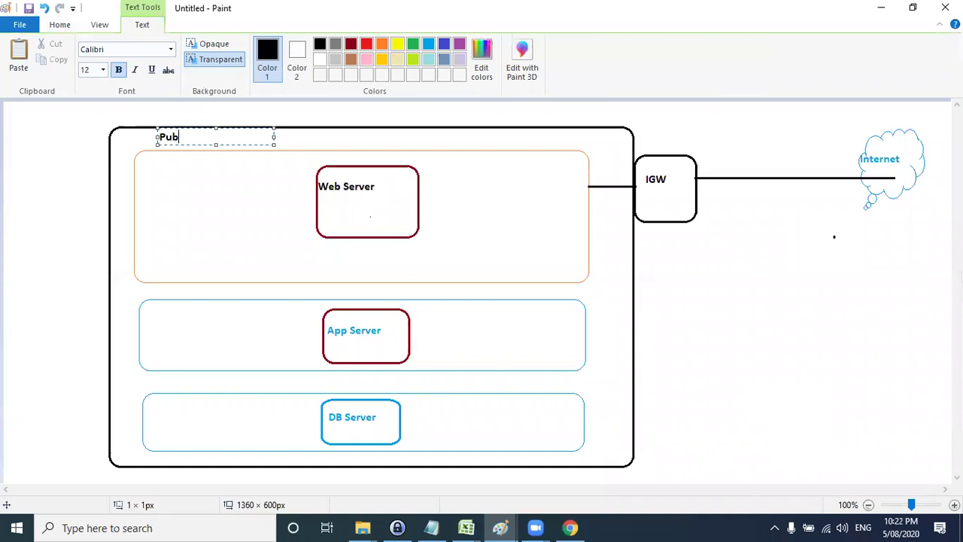
type("lic Subnet")
left_click(163, 286)
left_click(163, 280)
type("Private Subnet")
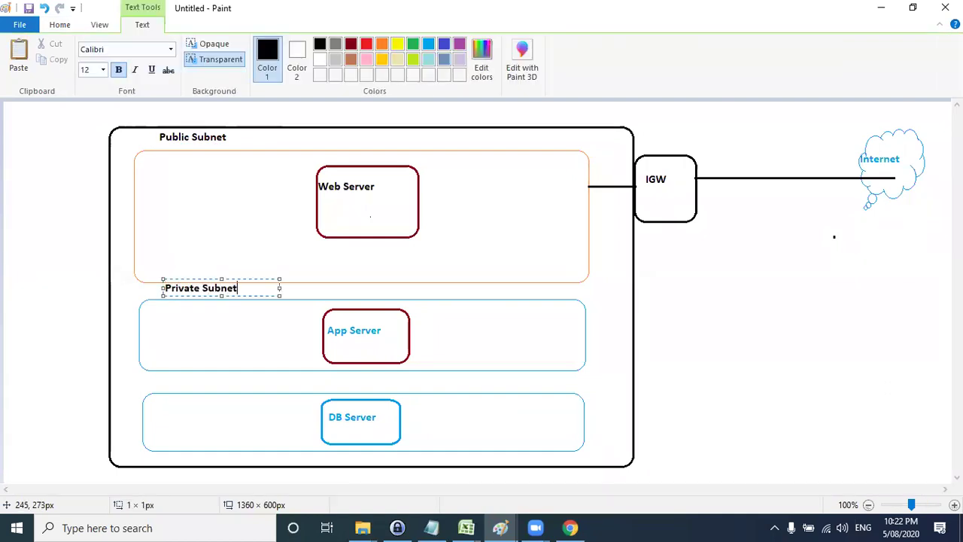
left_click(160, 388)
left_click(160, 376)
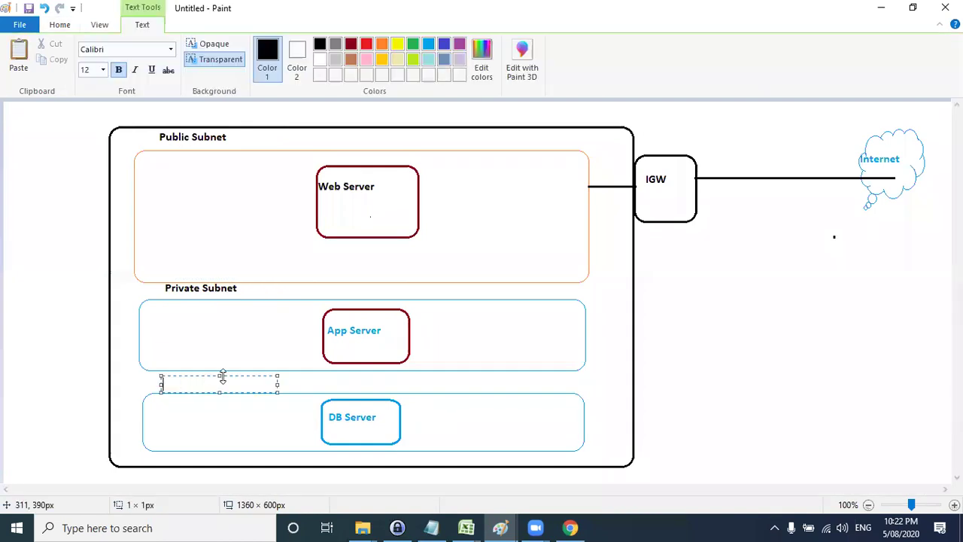
type("Private Subnet")
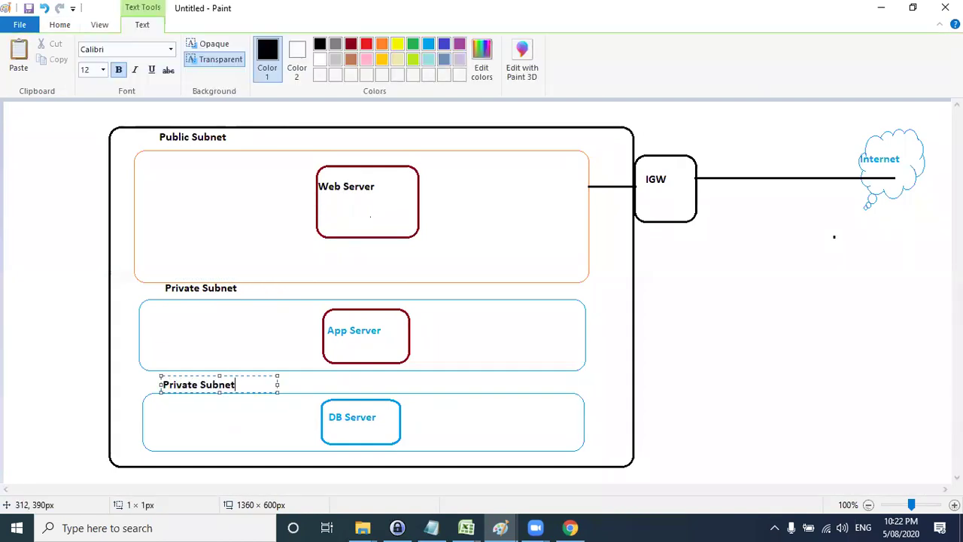
- Add the address ranges 10.1.2.0/24 and 10.1.3.0/24 inside the two private subnets and 10.1.1.0/24 inside the public subnet
left_click(159, 308)
left_click(158, 301)
type("10.1.2.0/24")
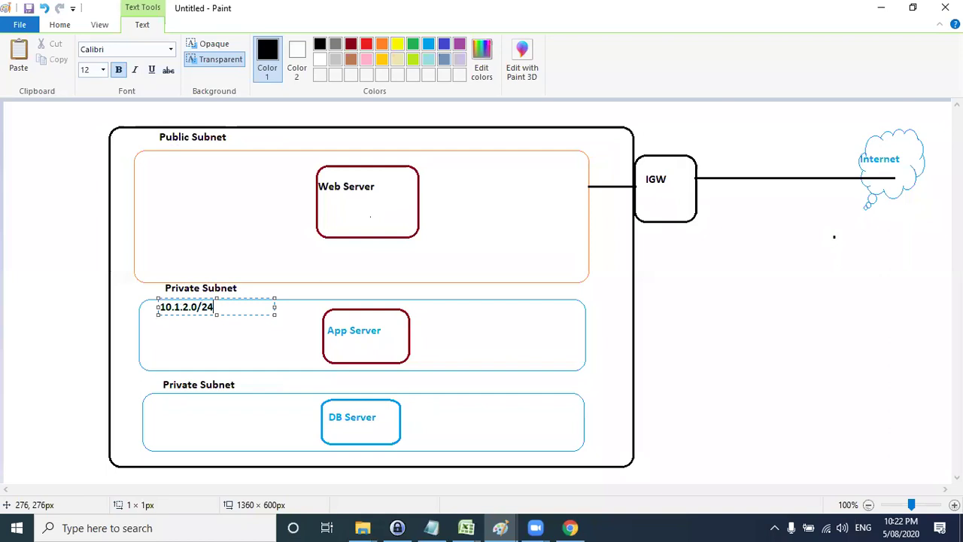
left_click(157, 399)
left_click(156, 393)
type("10.1.3.0/24")
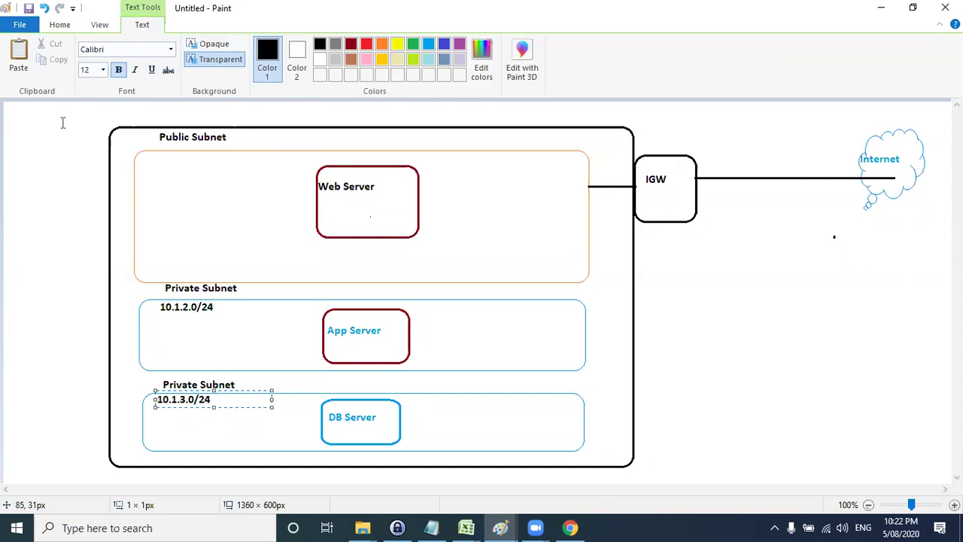
left_click(155, 155)
left_click(155, 150)
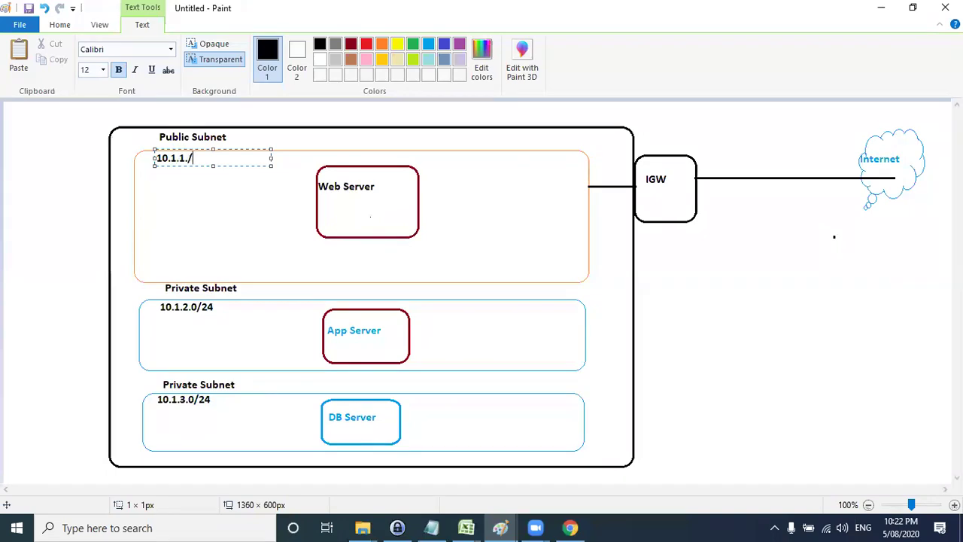
type("10.1.1.0/24")
left_click(184, 182)
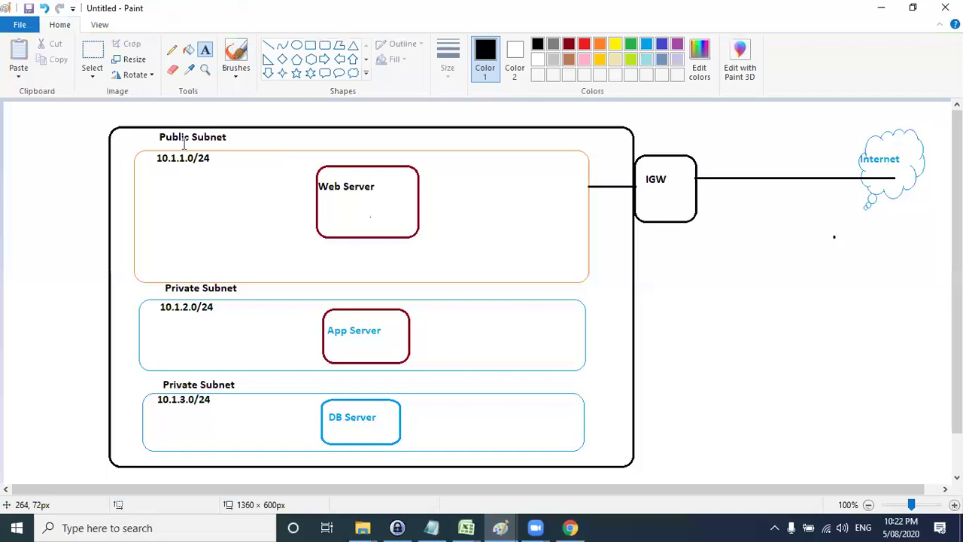
- Add the single-line label "10.1.0.0/16 - aug01st vpc" above the black frame, near its upper left corner
left_click(125, 112)
type("10.1.0.0/16 - aug01s")
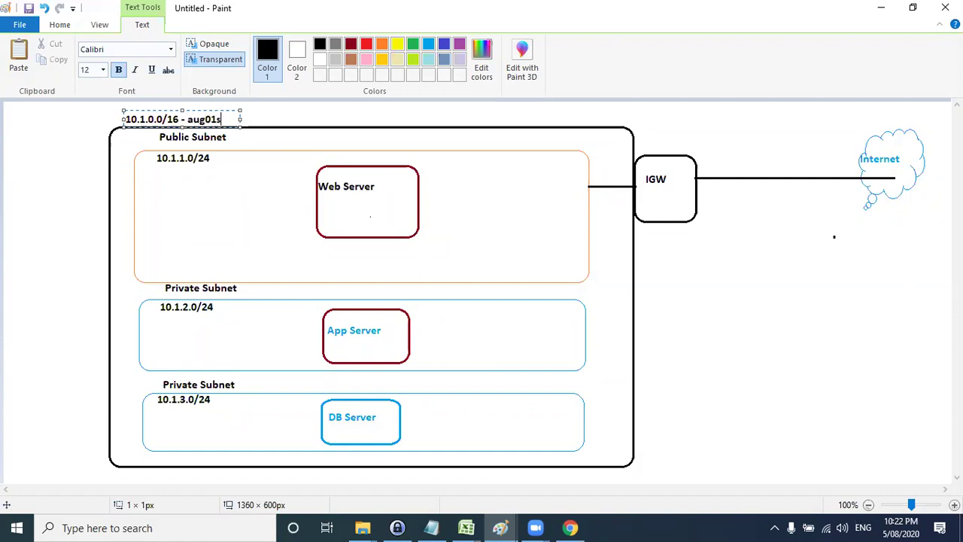
type("pc")
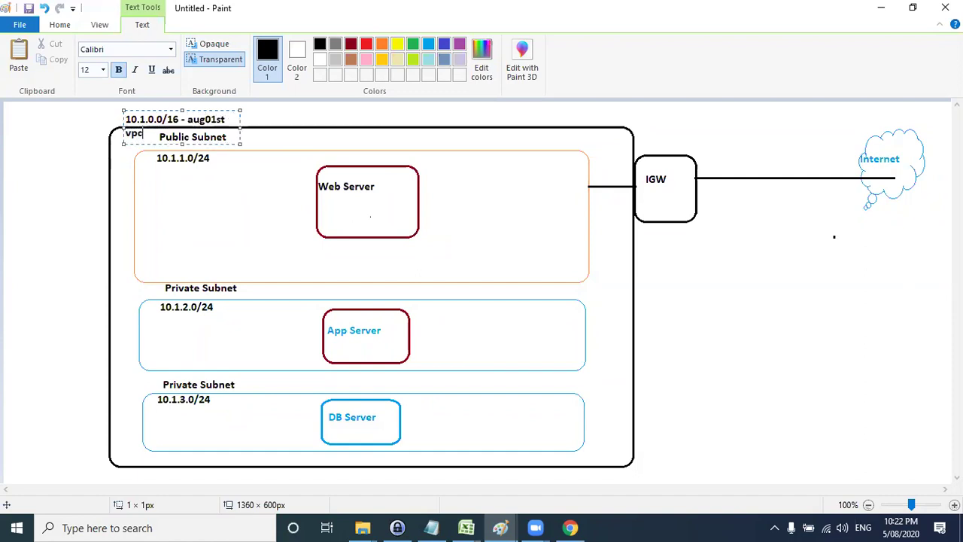
left_click_drag(238, 134, 250, 134)
left_click(425, 105)
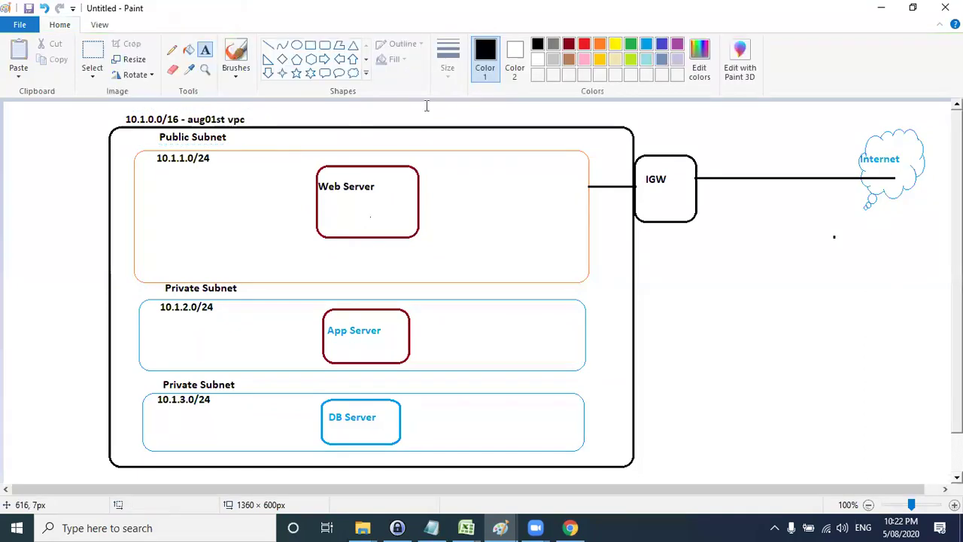
left_click(686, 240)
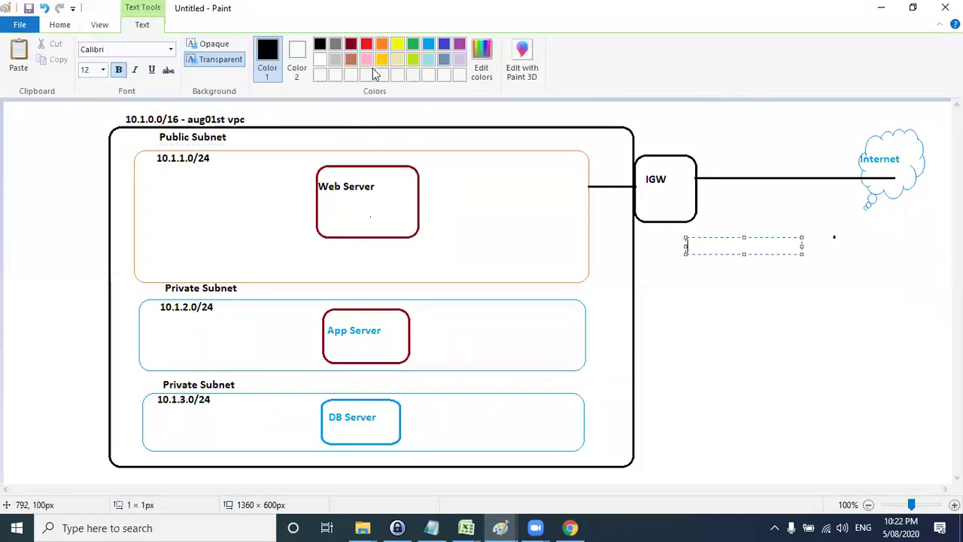
left_click(74, 27)
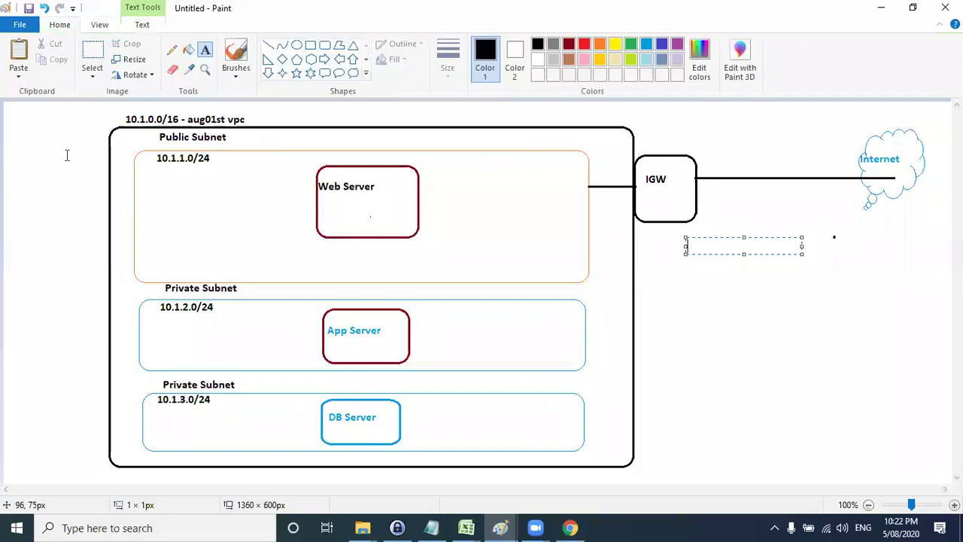
left_click(66, 155)
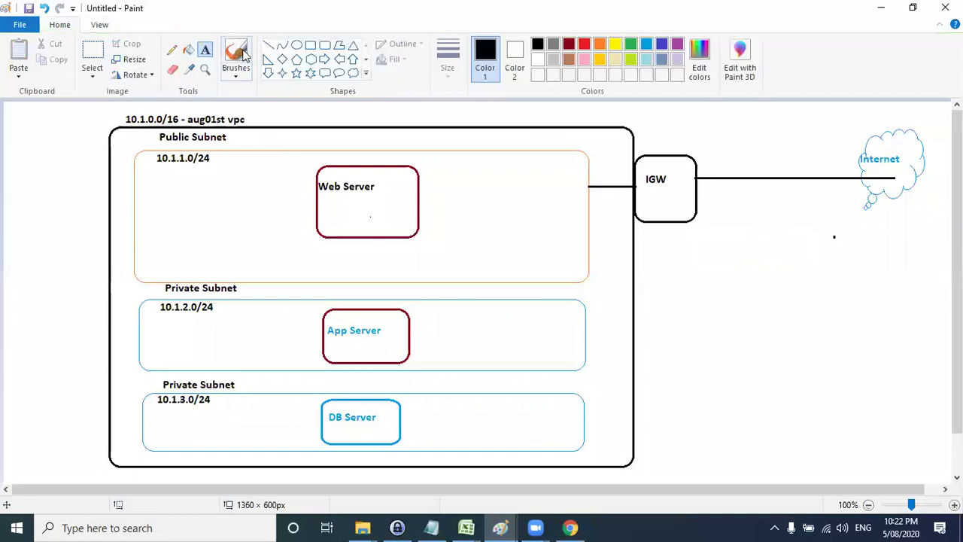
left_click(173, 50)
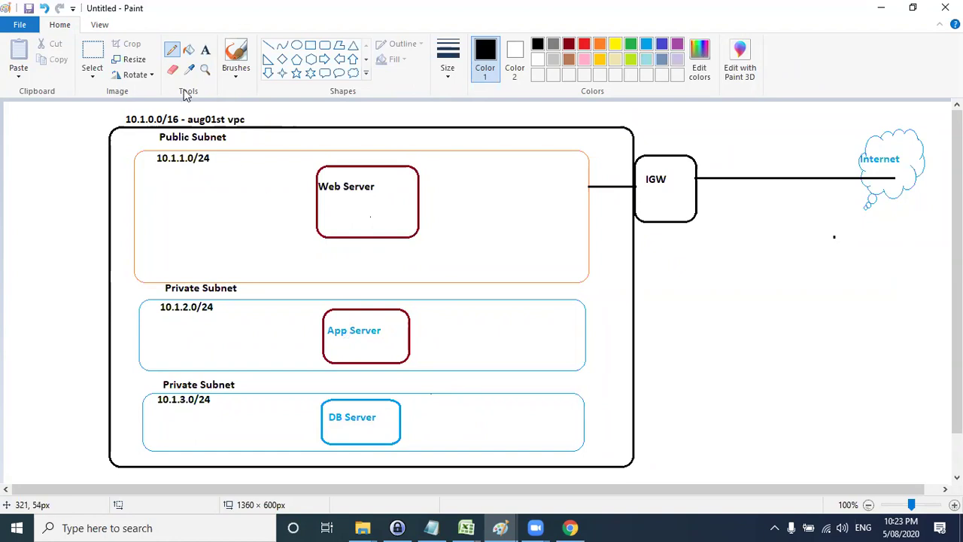
- Add the text Routes just inside the black frame's right edge, between the public and first private subnet
left_click(205, 49)
left_click(559, 271)
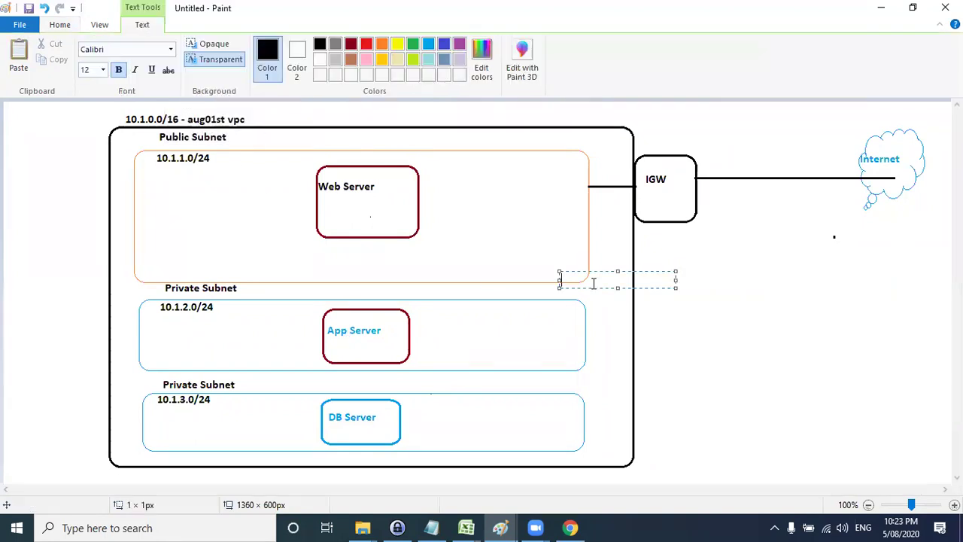
left_click_drag(601, 270, 628, 276)
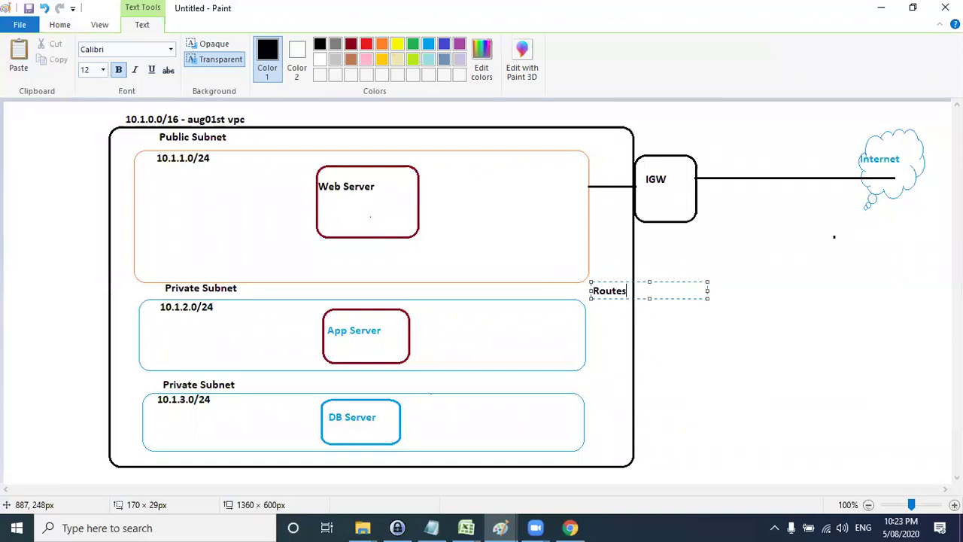
left_click(703, 363)
left_click(789, 411)
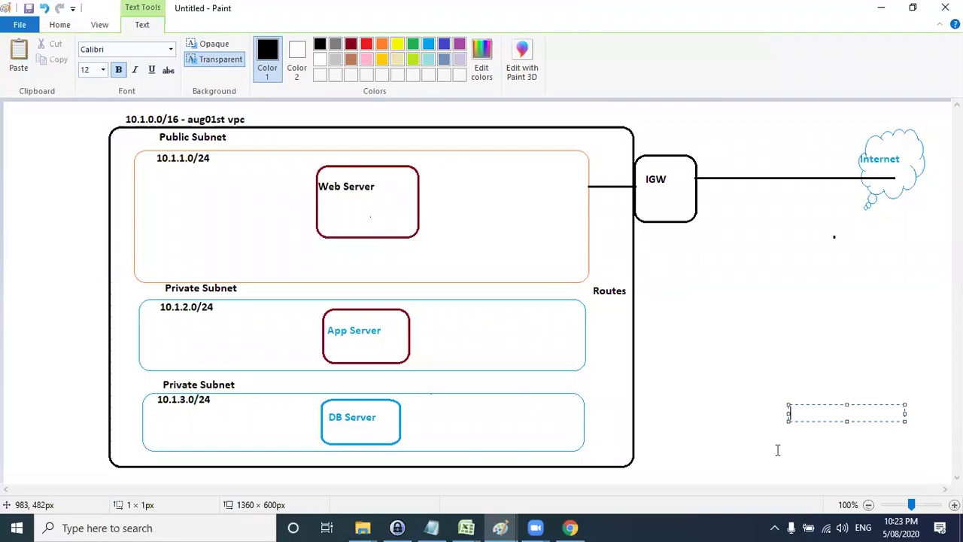
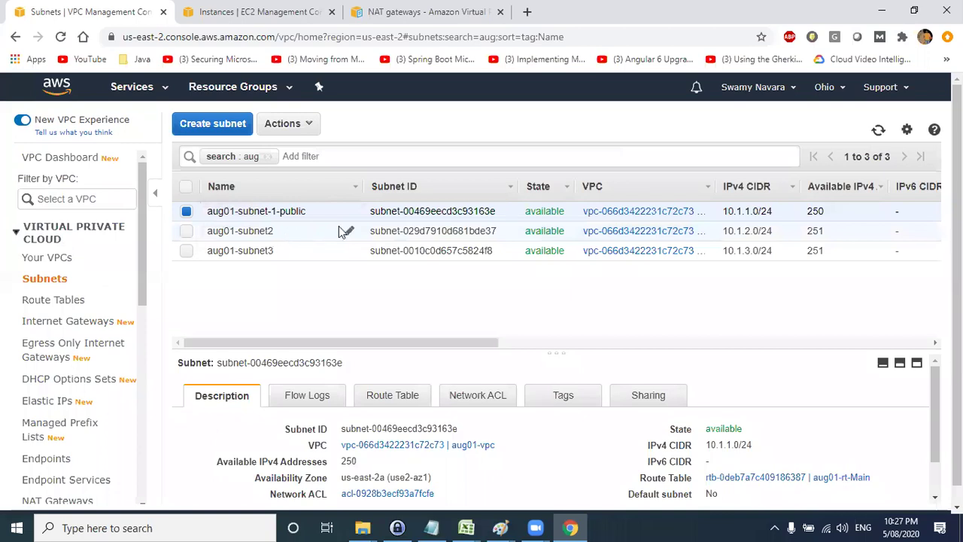
- In the AWS VPC console, rename aug01-subnet2 as aug01-subnet2-private and aug01-subnet3 as aug01-subnet3-private
left_click(310, 236)
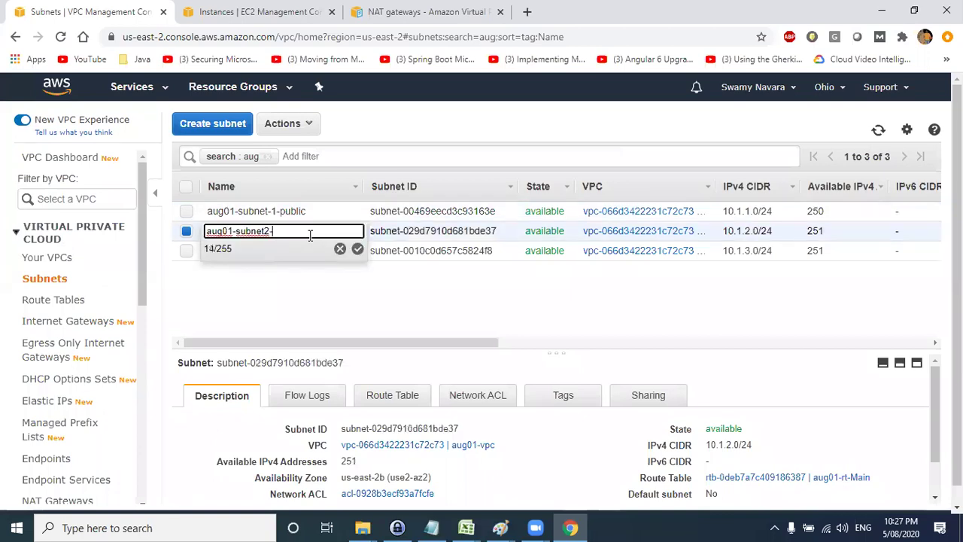
left_click(357, 248)
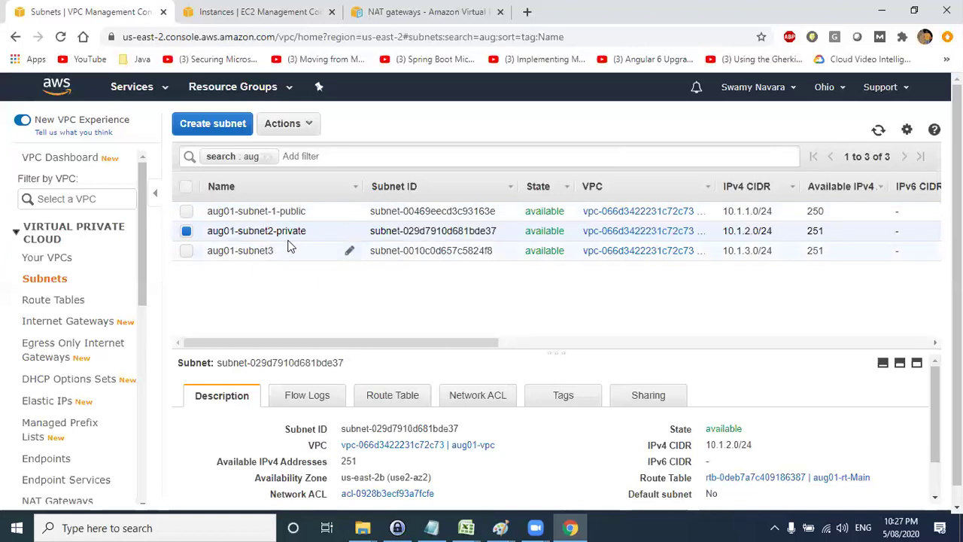
left_click(348, 252)
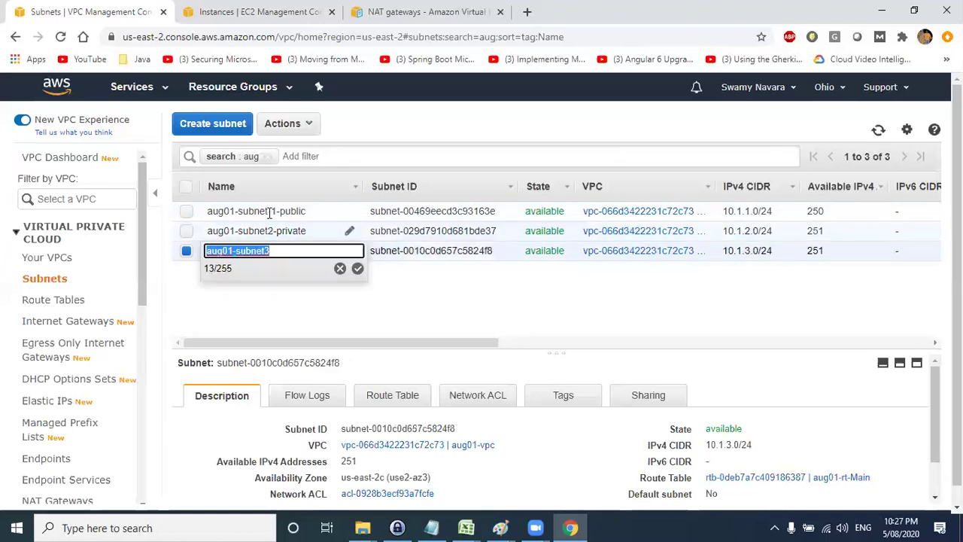
left_click(284, 251)
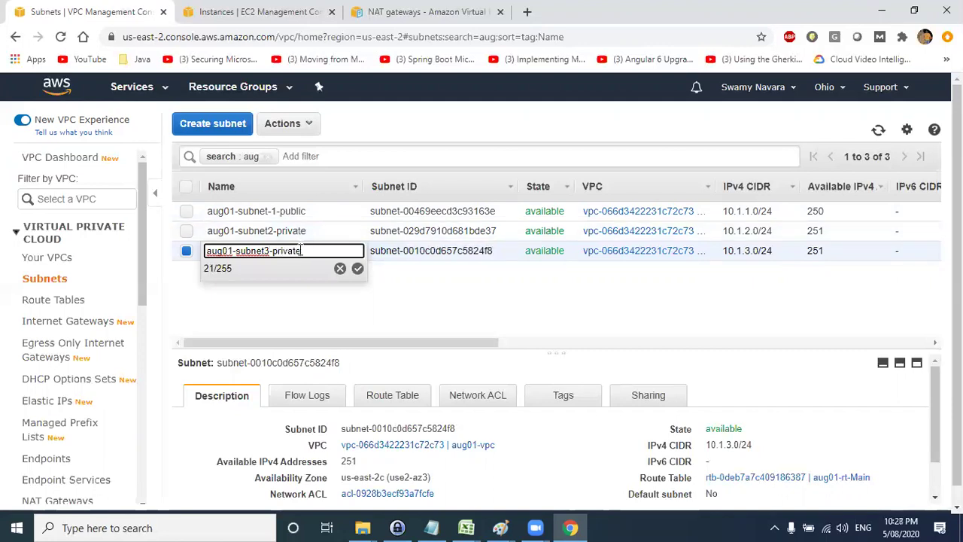
left_click(357, 269)
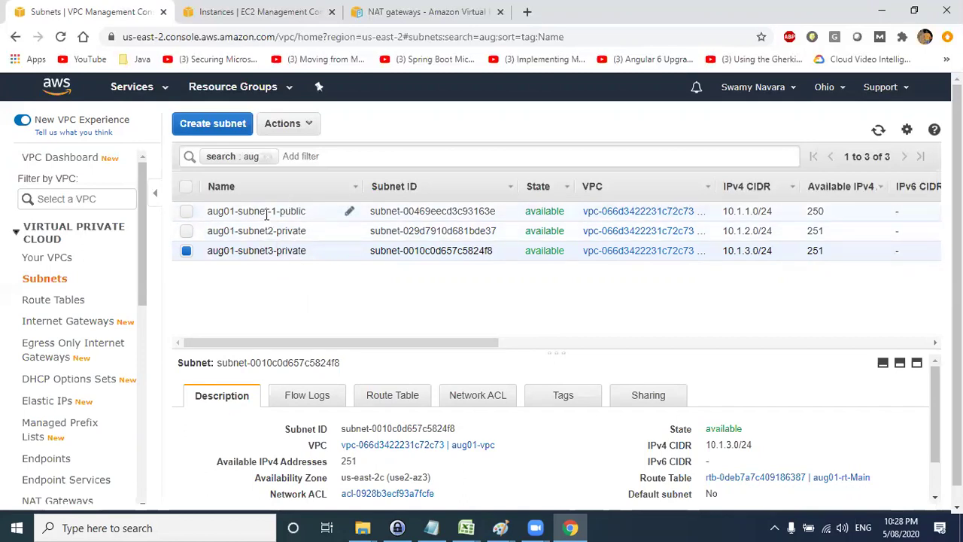
- Copy the public subnet's name from the AWS console and add aug01-subnet-1-public beside the Public Subnet heading in Paint
left_click(324, 211)
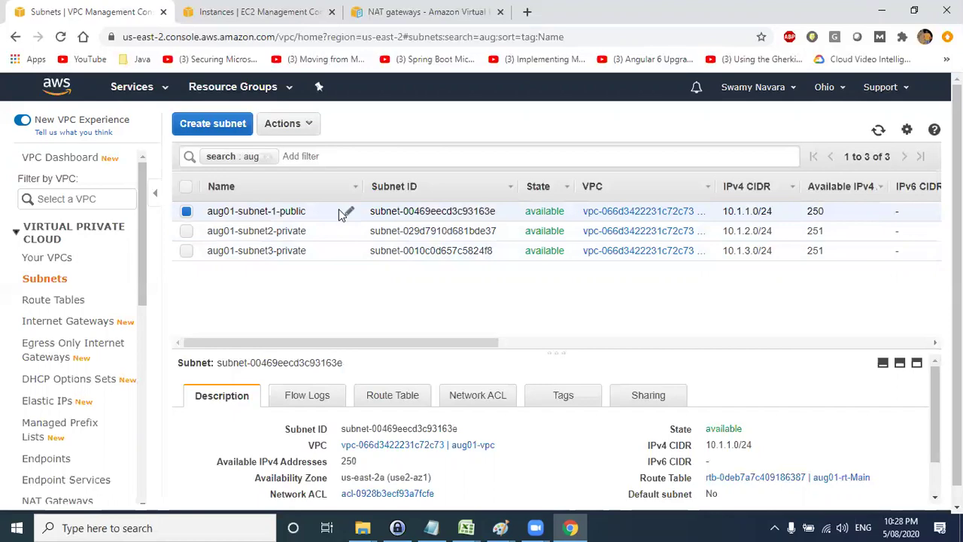
left_click(349, 211)
key("ctrl+c")
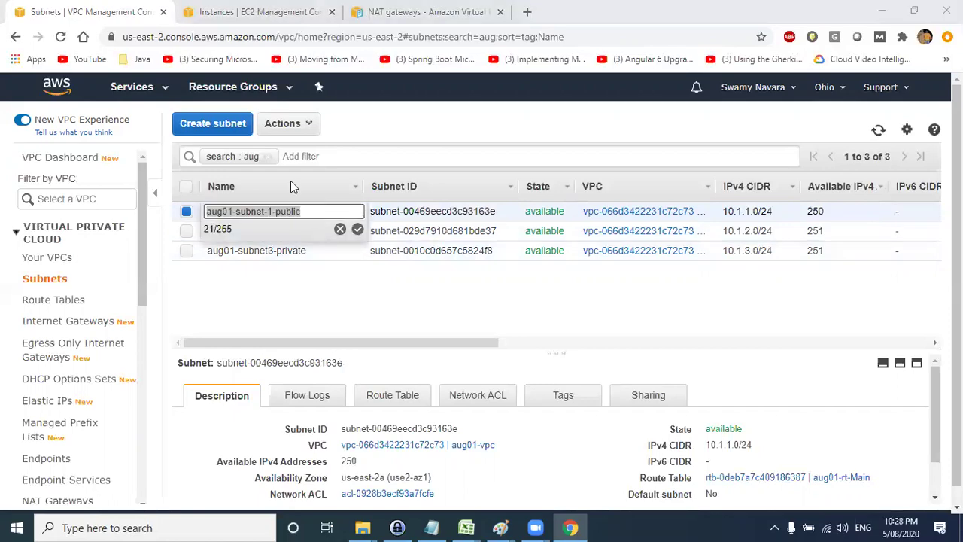
key("alt+Tab")
left_click(235, 140)
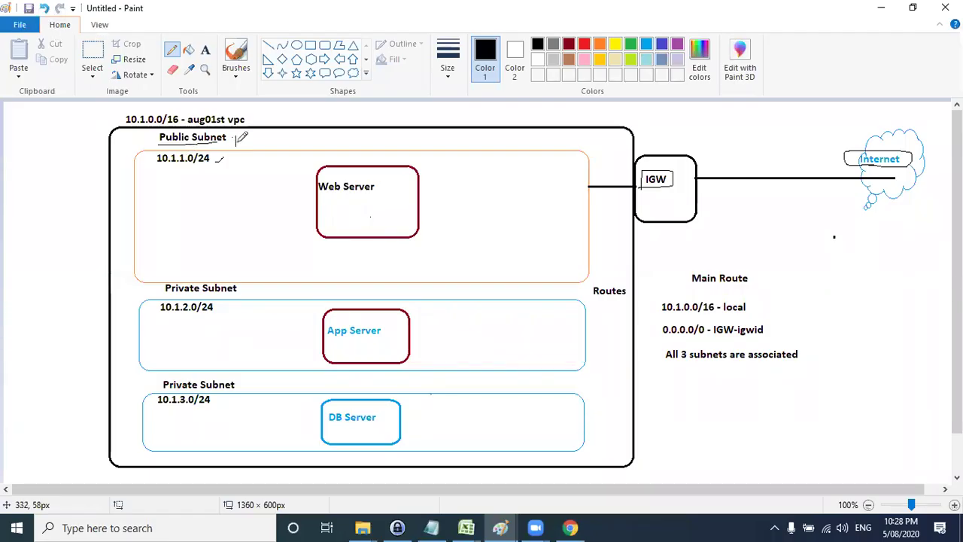
left_click(205, 50)
left_click(235, 137)
key("ctrl+v")
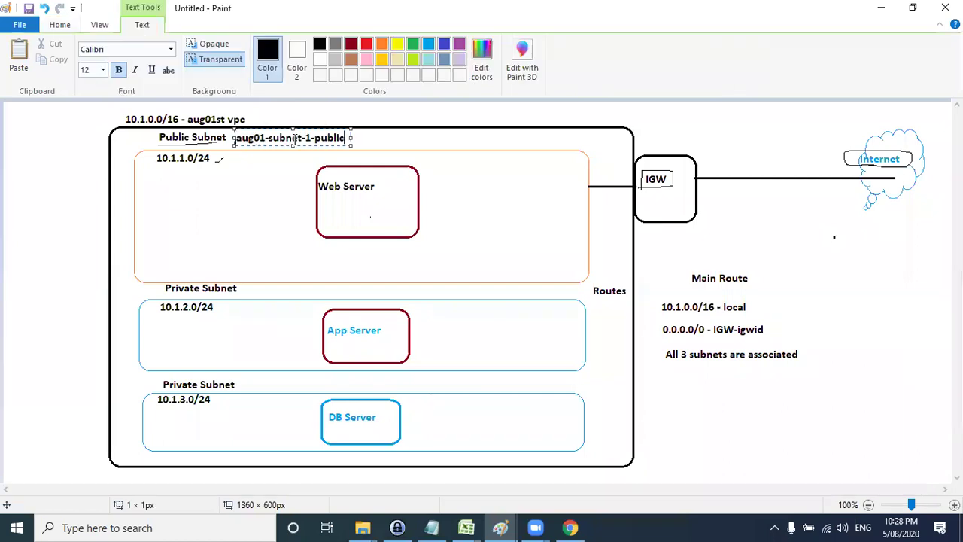
left_click(230, 206)
- Copy the second subnet's name from the AWS console and add aug01-subnet2-private beside the upper Private Subnet heading in Paint
key("alt+Tab")
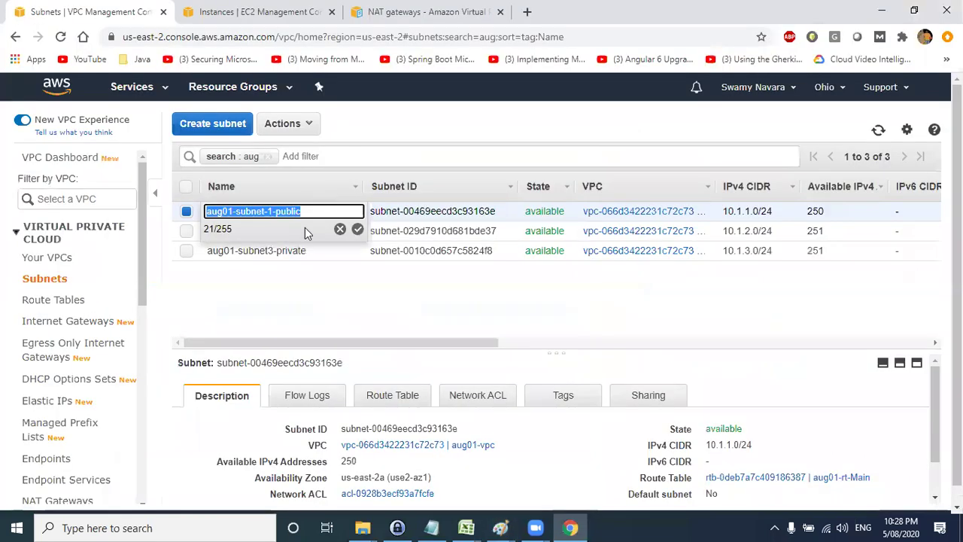
left_click(358, 229)
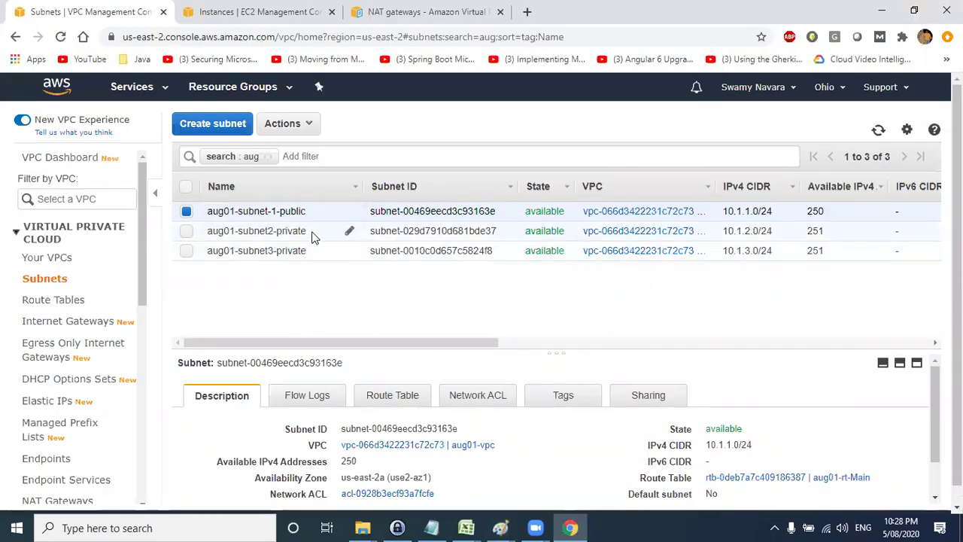
left_click(345, 231)
left_click(351, 231)
key("ctrl+c")
key("alt+Tab")
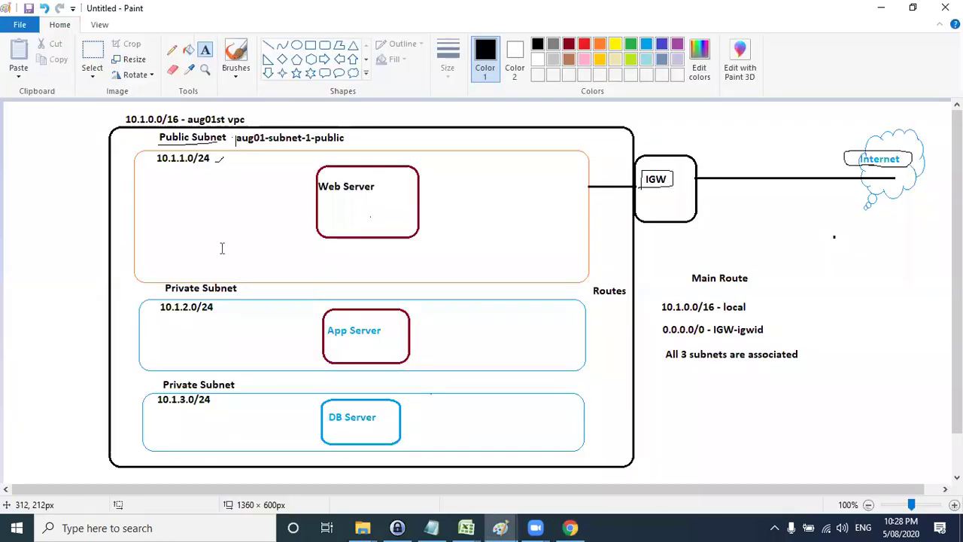
left_click(216, 274)
left_click(243, 289)
left_click_drag(254, 283, 367, 296)
key("ctrl+v")
left_click(258, 350)
- Copy the third subnet's name from the AWS console and add aug01-subnet3-private beside the lower Private Subnet heading in Paint
key("alt+Tab")
left_click(358, 249)
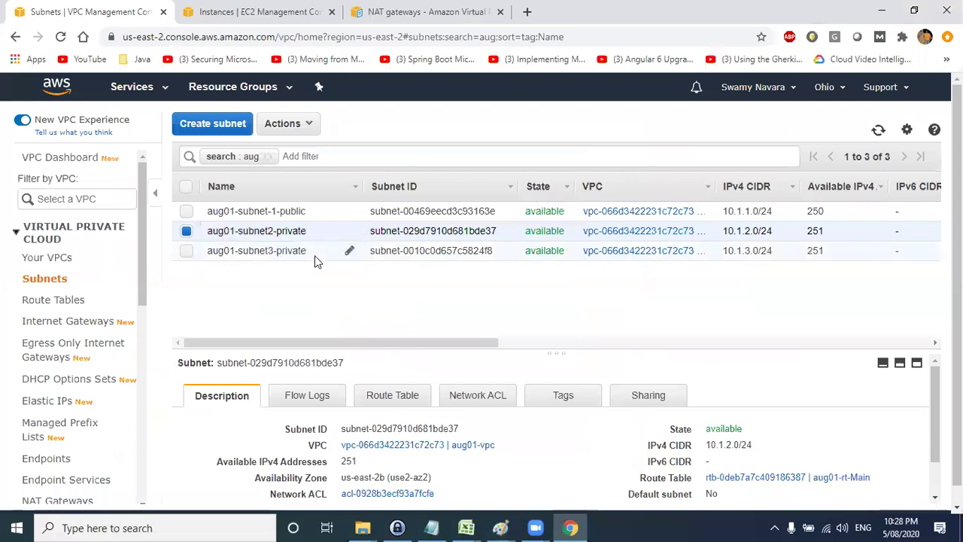
left_click(340, 253)
key("ctrl+c")
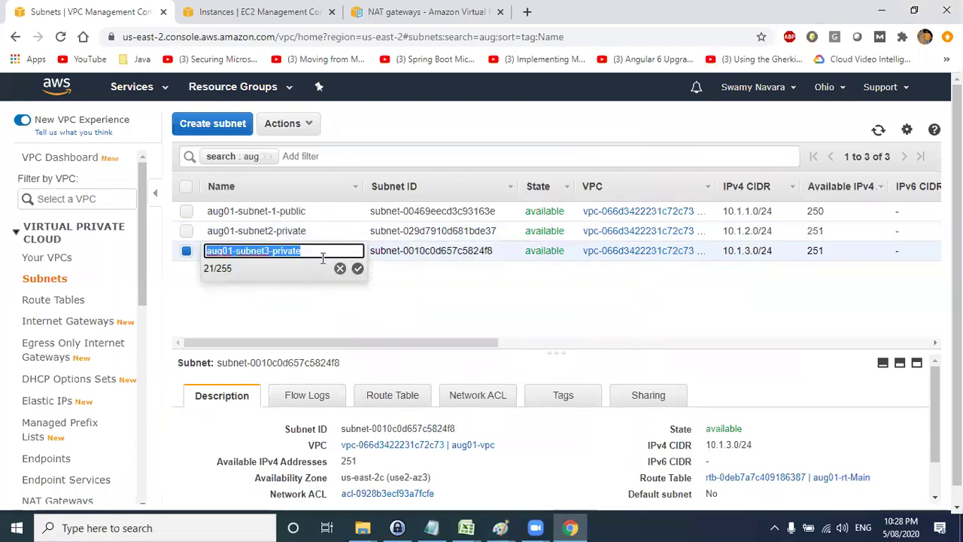
left_click(357, 268)
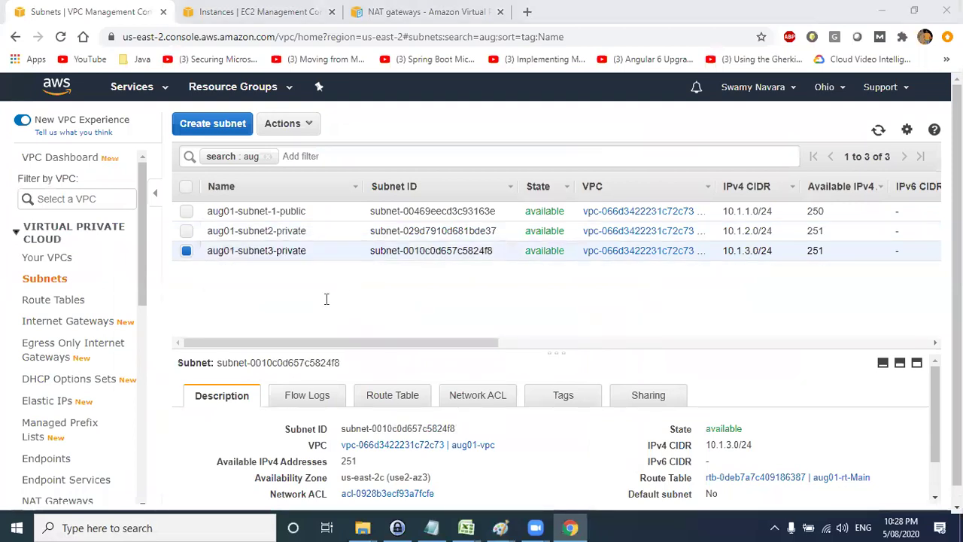
key("alt+Tab")
left_click(241, 382)
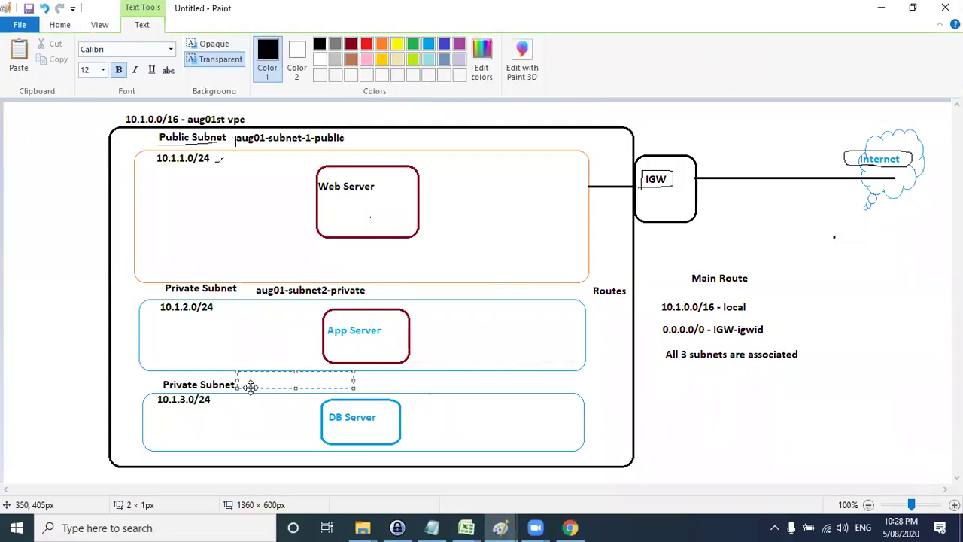
key("ctrl+v")
left_click(116, 308)
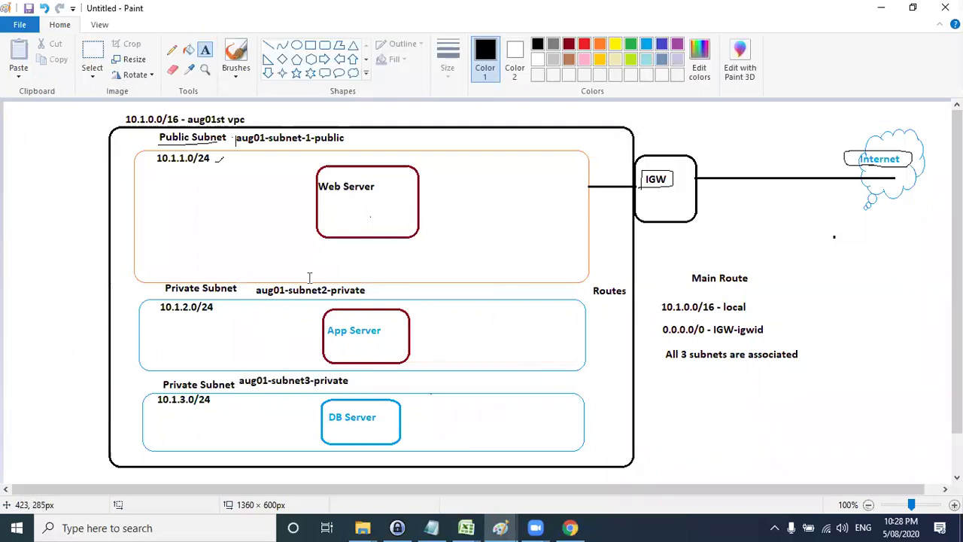
- Switch to the AWS VPC console and delete the aug01-private-rt route table
key("alt+Tab")
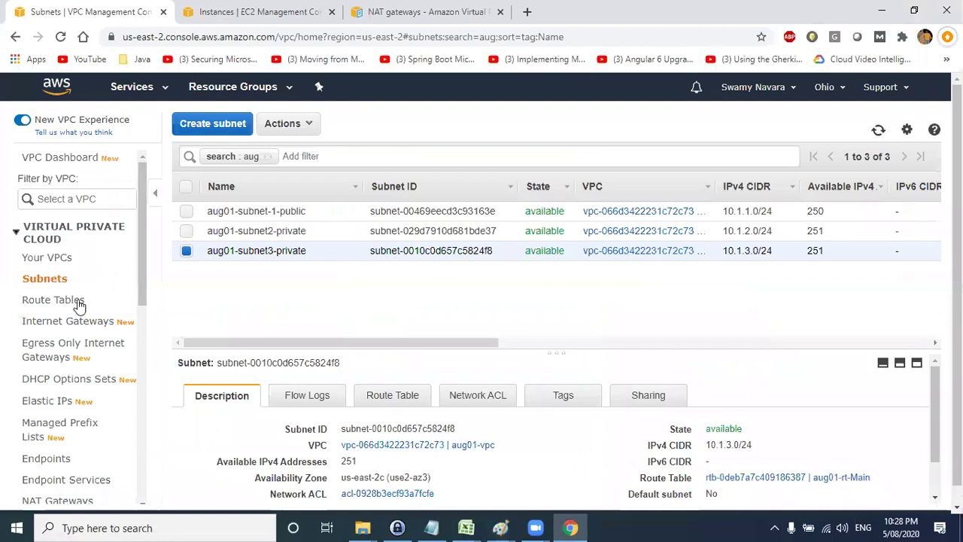
left_click(120, 299)
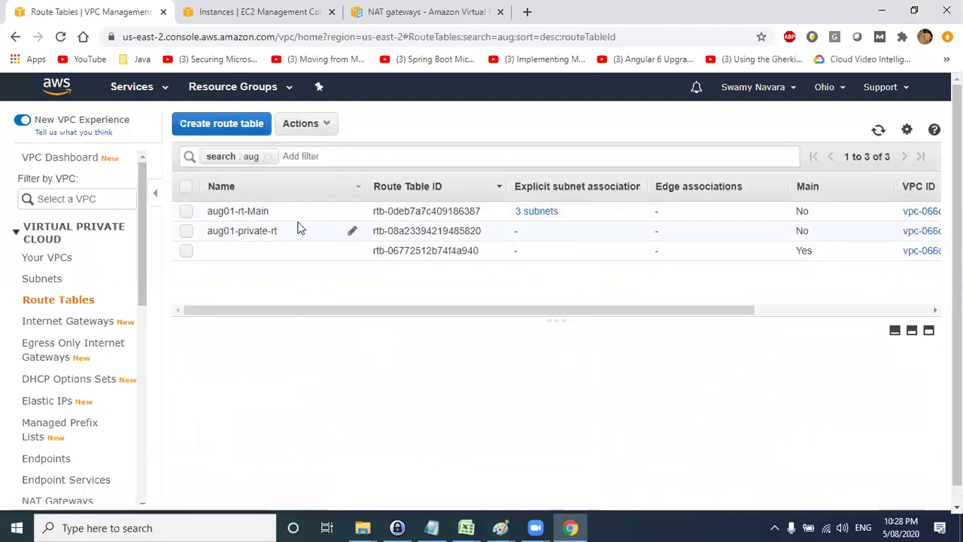
left_click(275, 213)
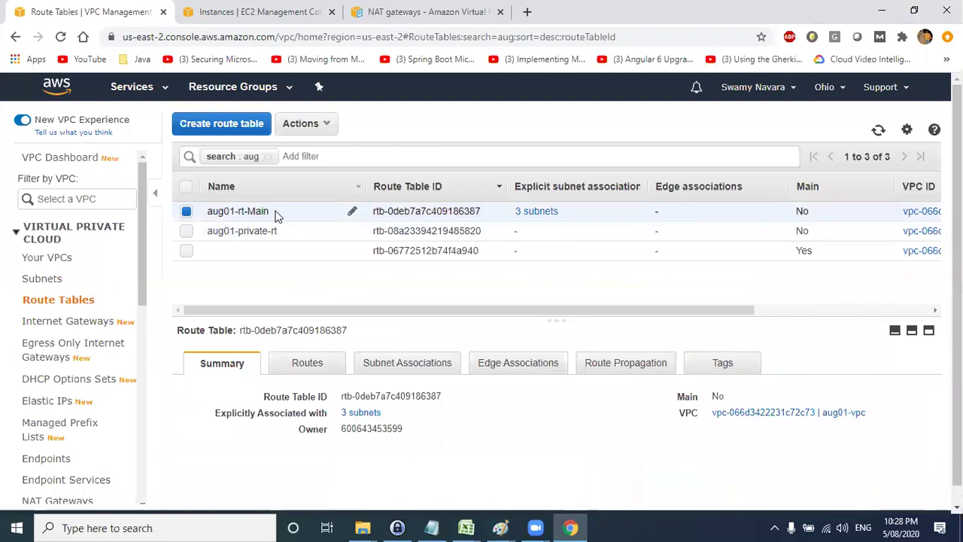
left_click(326, 231)
left_click(301, 124)
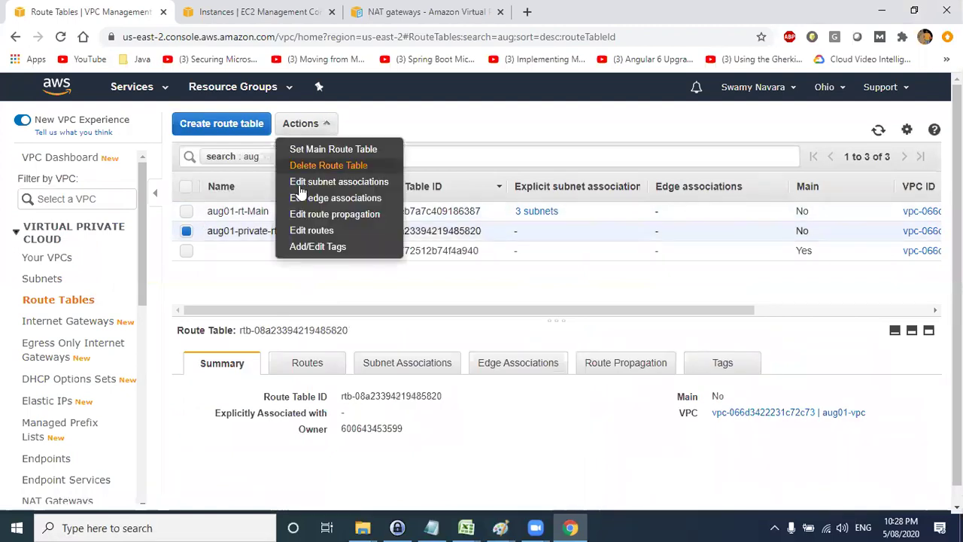
left_click(308, 164)
left_click(618, 344)
left_click(634, 362)
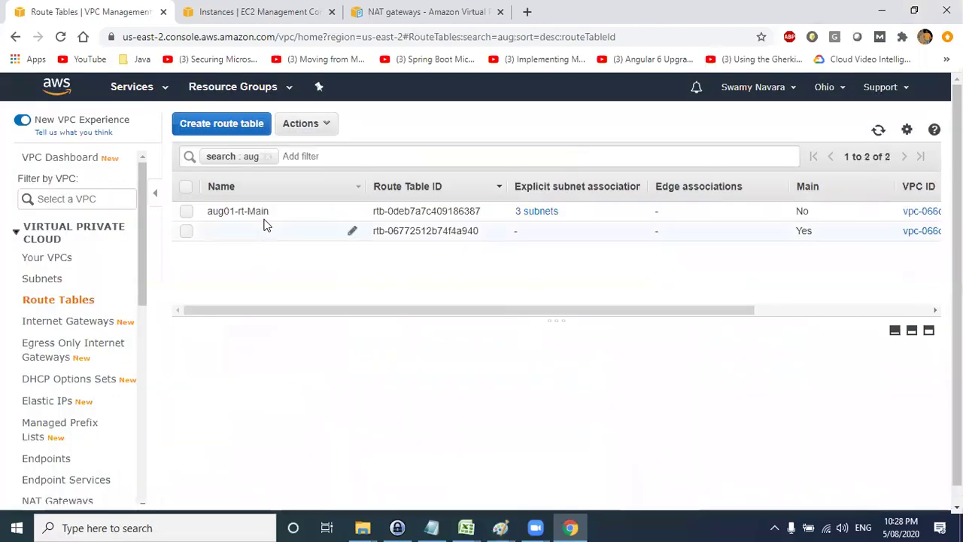
- Review the routes of the aug01-rt-Main route table in the route editor and leave it without saving
left_click(271, 213)
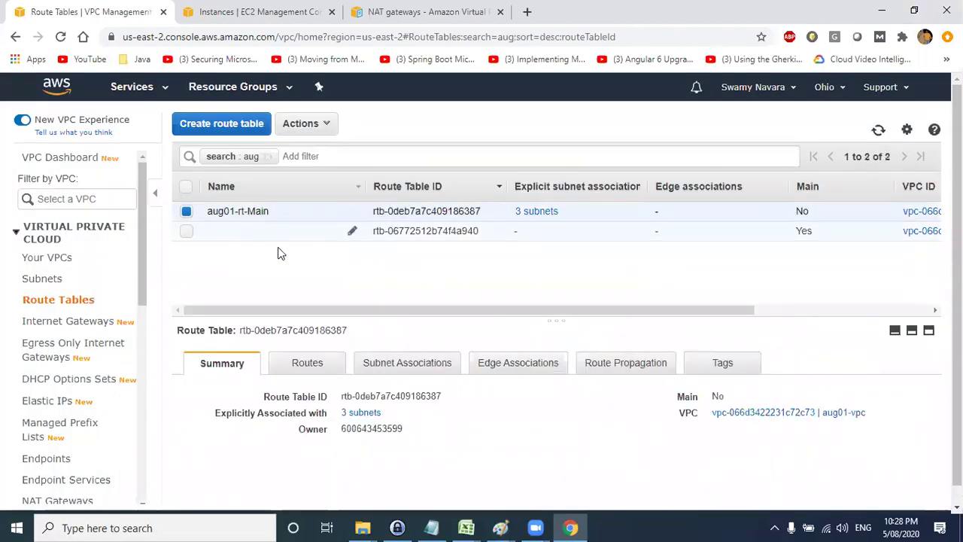
left_click(318, 371)
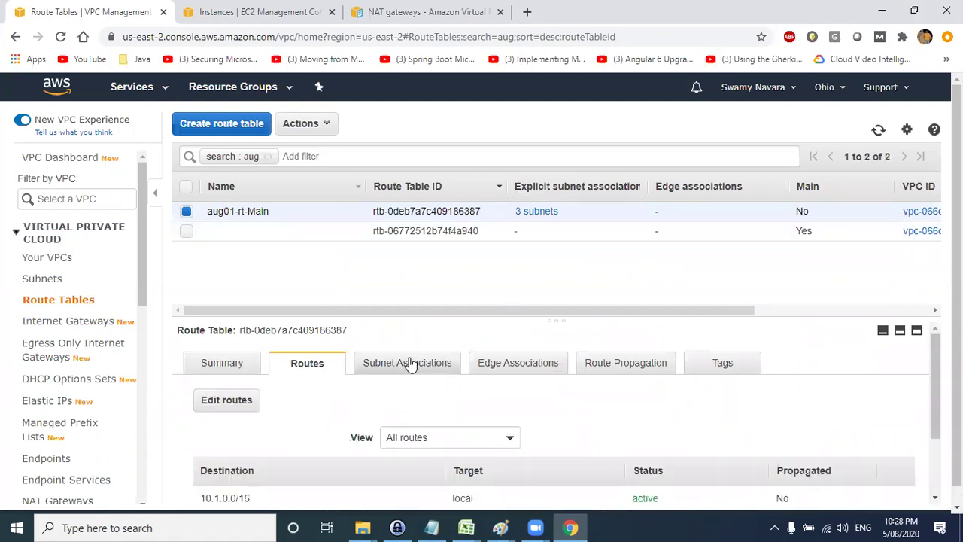
scroll(361, 398, "down", 3)
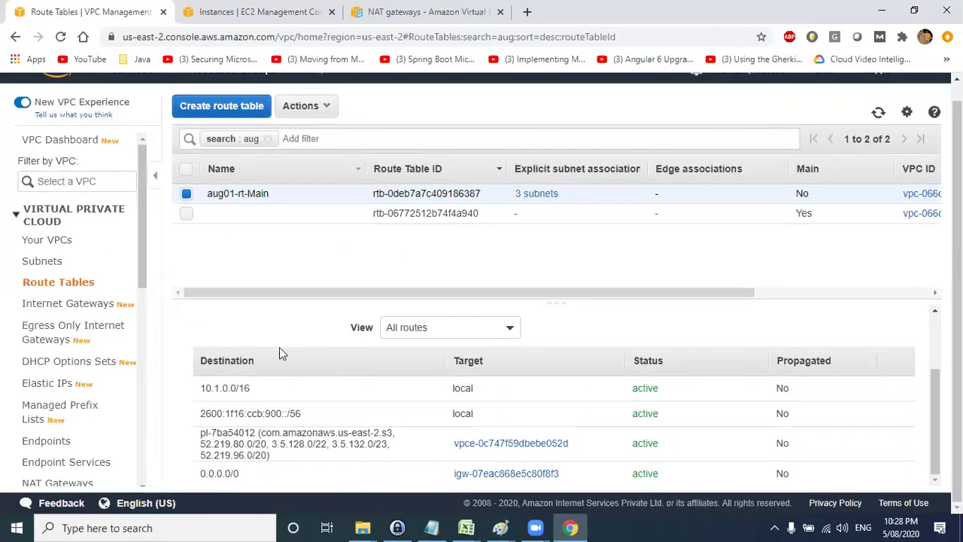
scroll(279, 350, "up", 2)
left_click(226, 360)
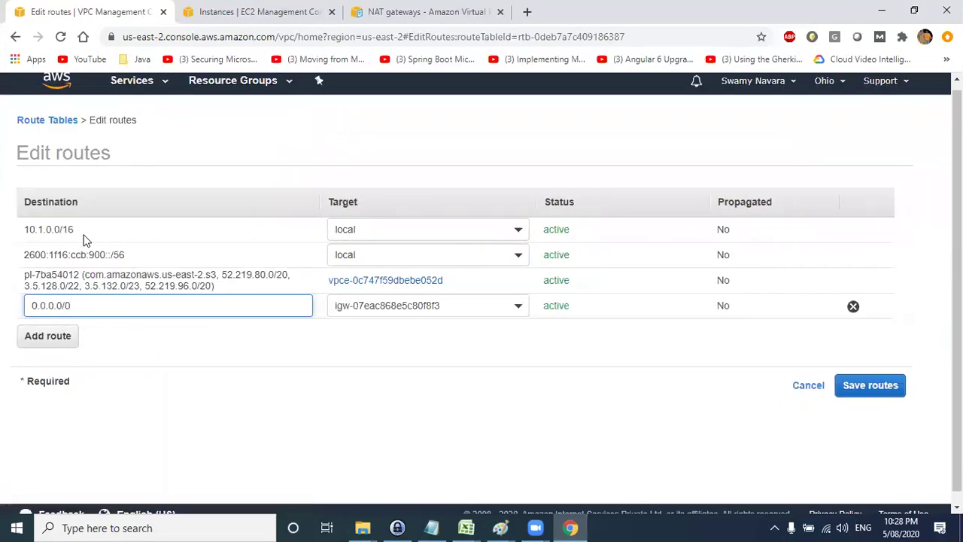
left_click(782, 282)
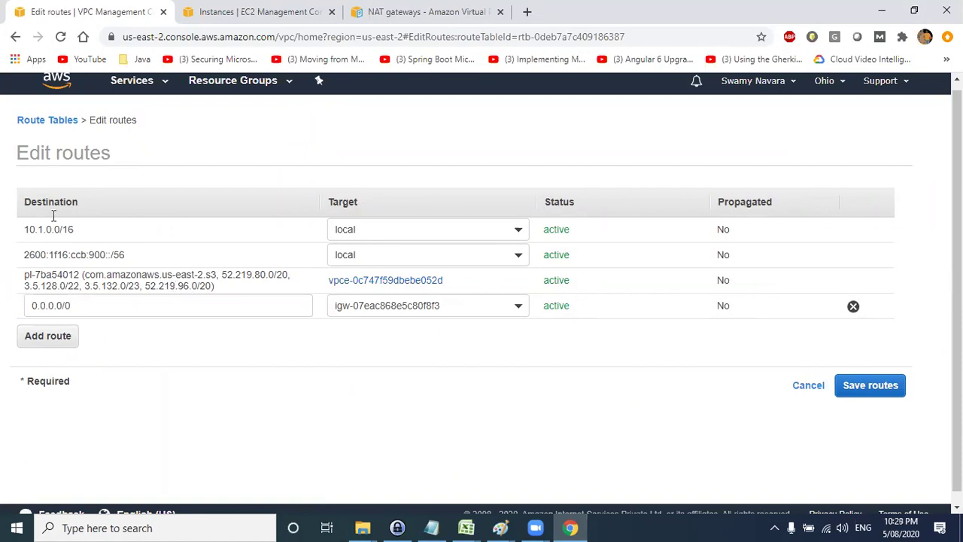
left_click(807, 385)
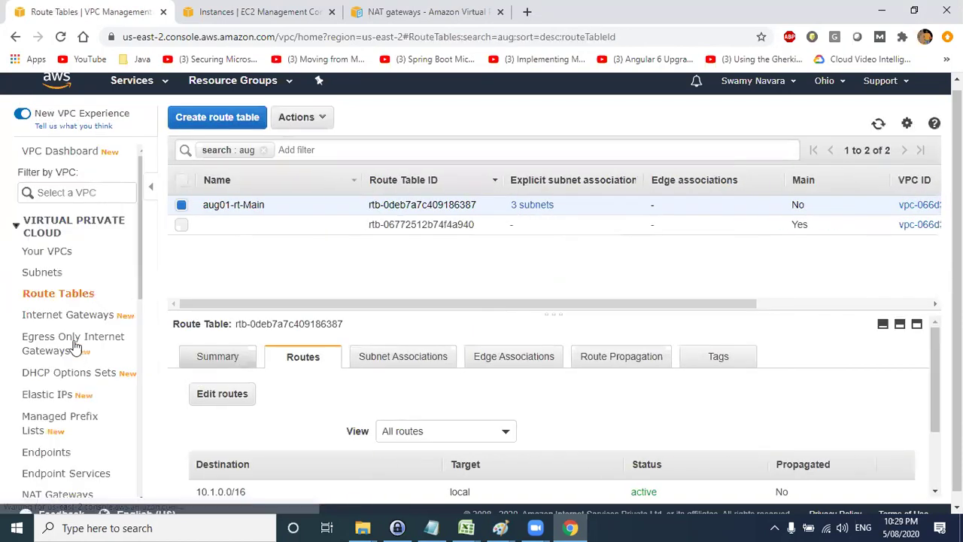
- Delete the VPC gateway endpoint for the com.amazonaws.us-east-2.s3 service
scroll(46, 368, "down", 3)
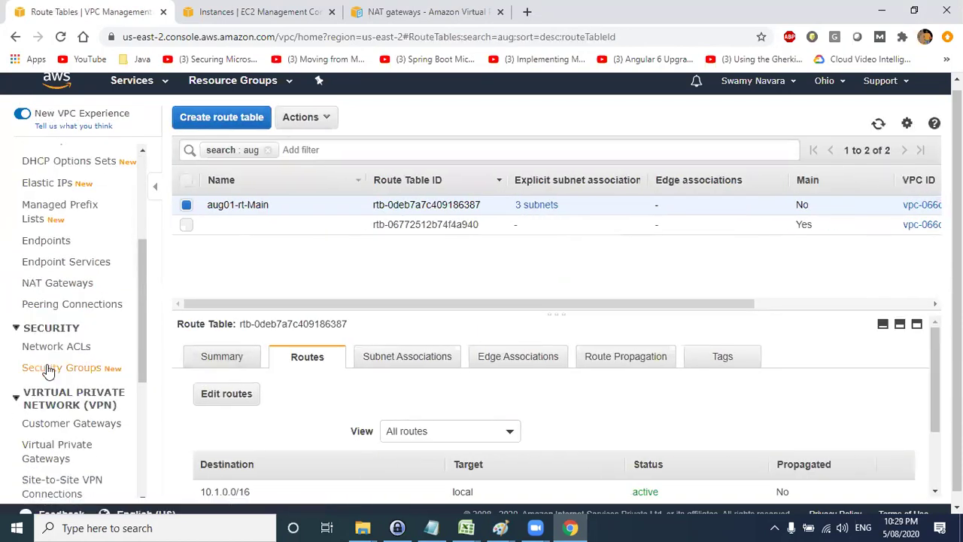
left_click(47, 261)
left_click(42, 241)
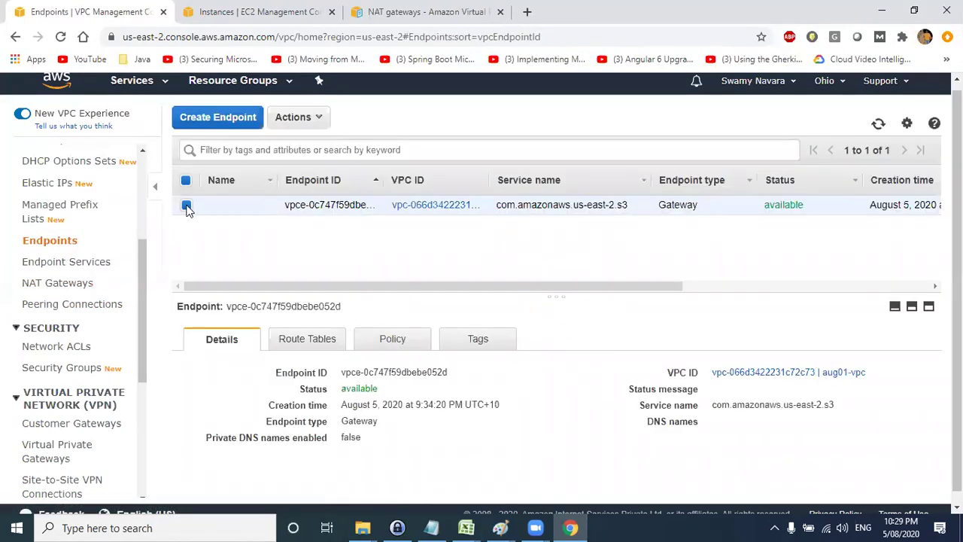
left_click(186, 206)
left_click(186, 205)
left_click(293, 117)
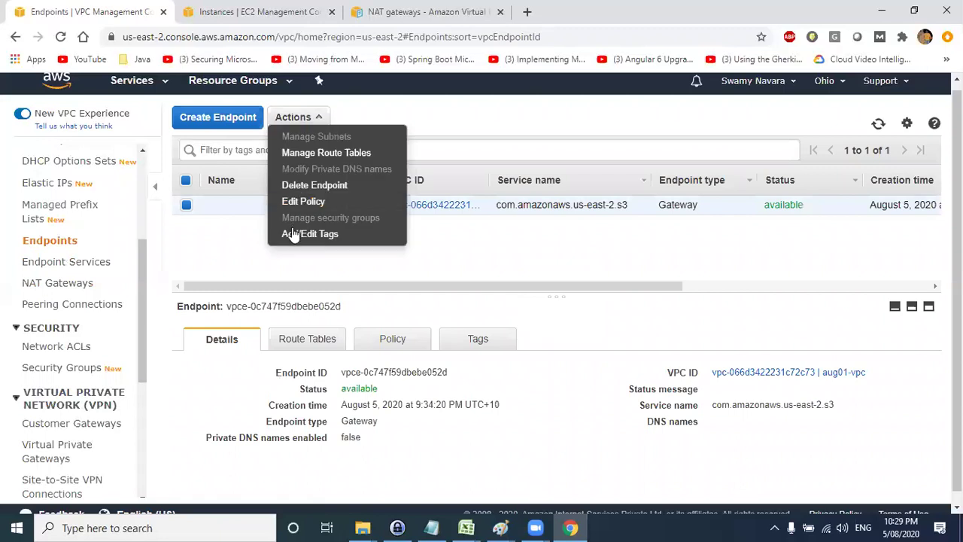
left_click(302, 186)
left_click(522, 329)
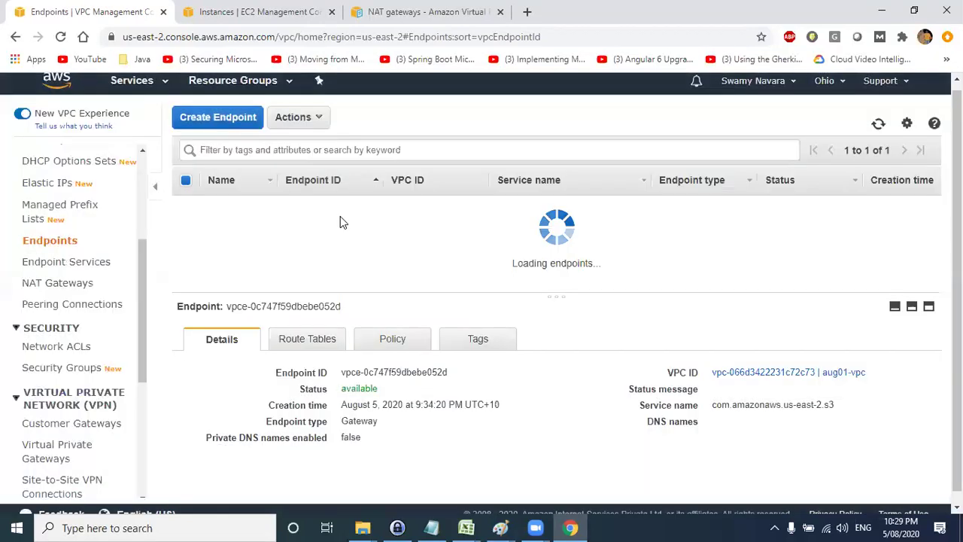
- Refresh the route tables, reopen the aug01-rt-Main route editor, and examine the S3 endpoint route and the 10.1.0.0/16 local route
scroll(68, 218, "up", 2)
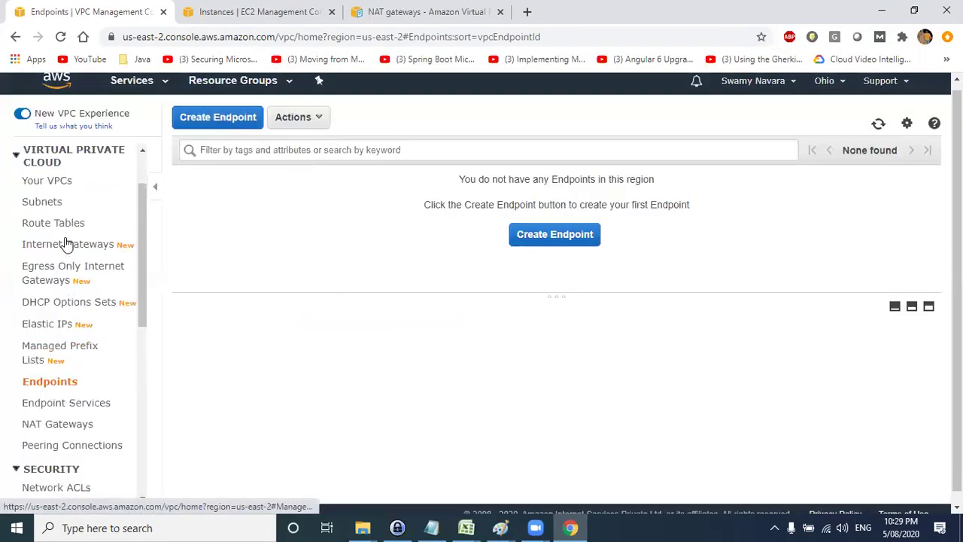
left_click(65, 222)
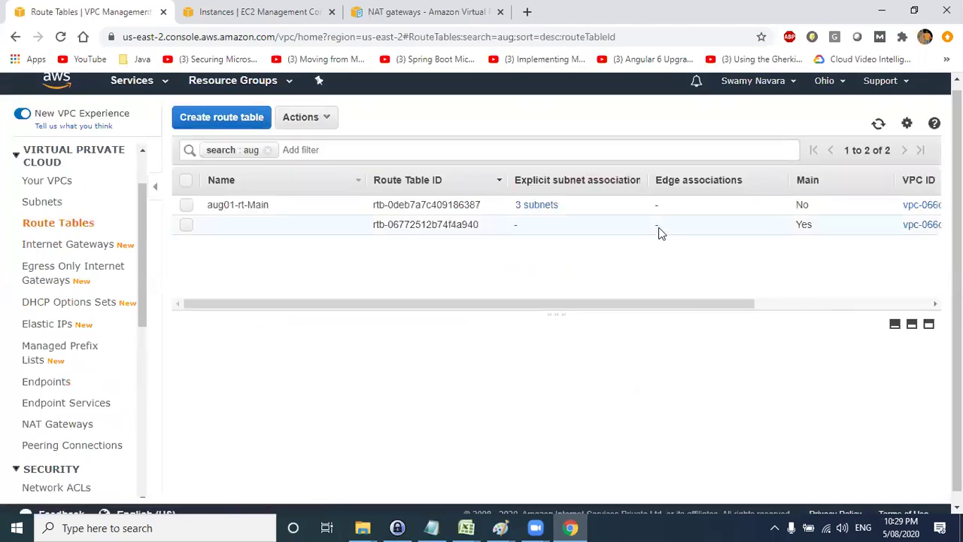
left_click(350, 206)
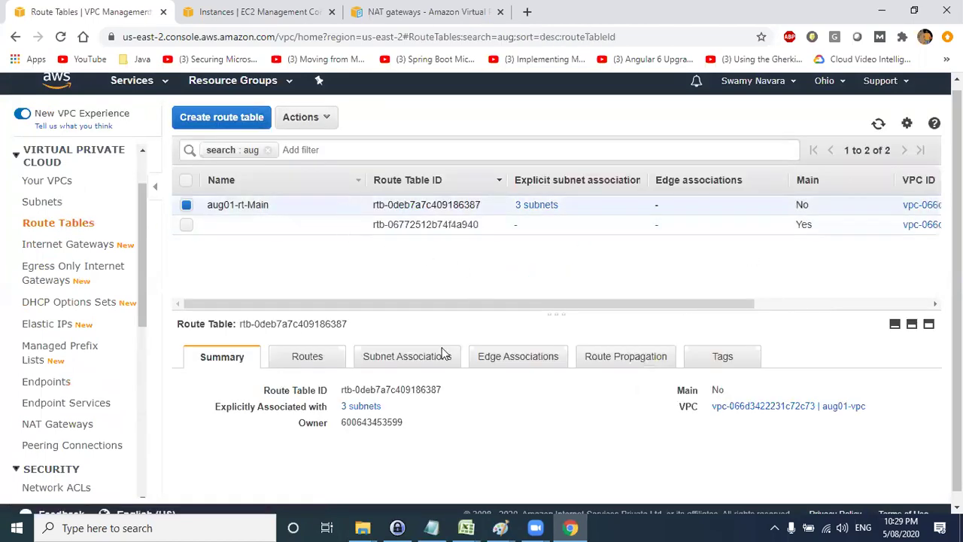
left_click(310, 358)
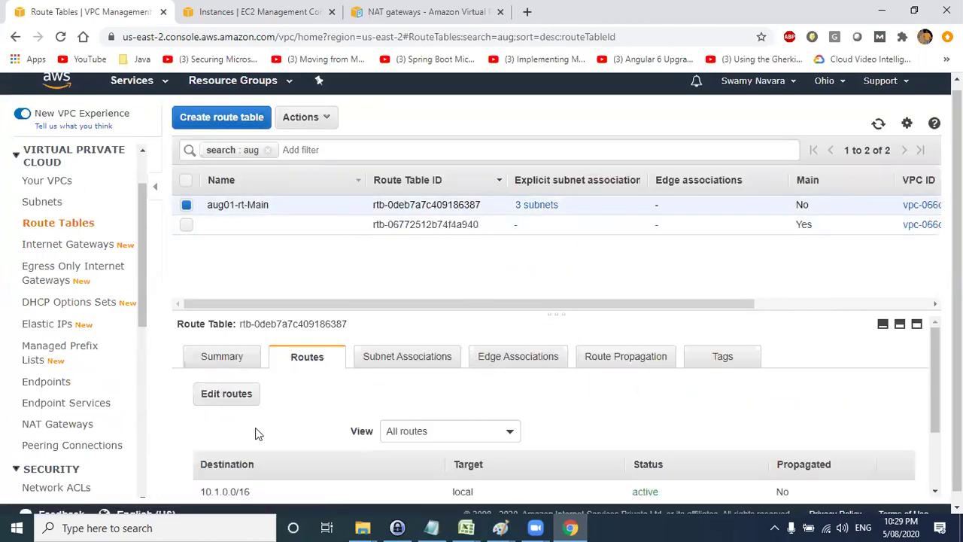
left_click(878, 124)
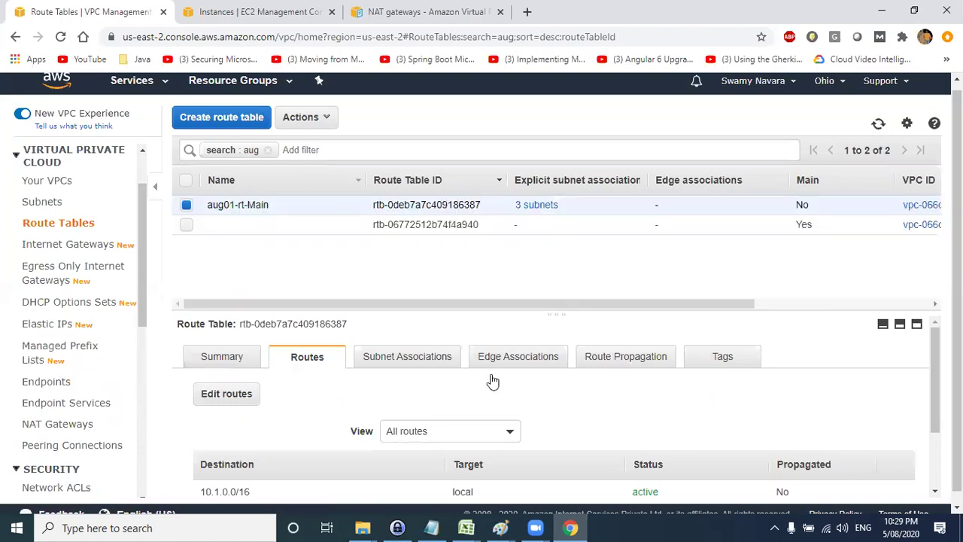
left_click(225, 393)
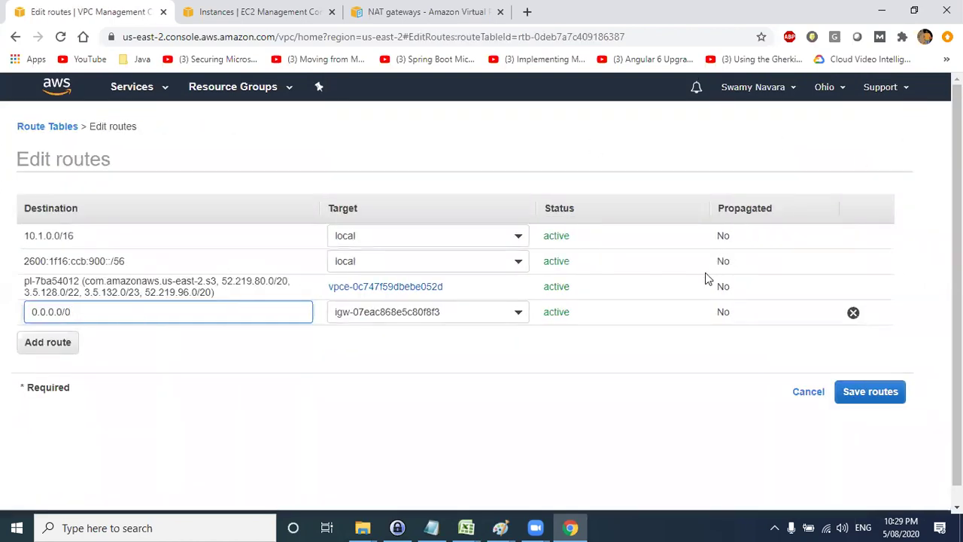
left_click_drag(25, 281, 782, 291)
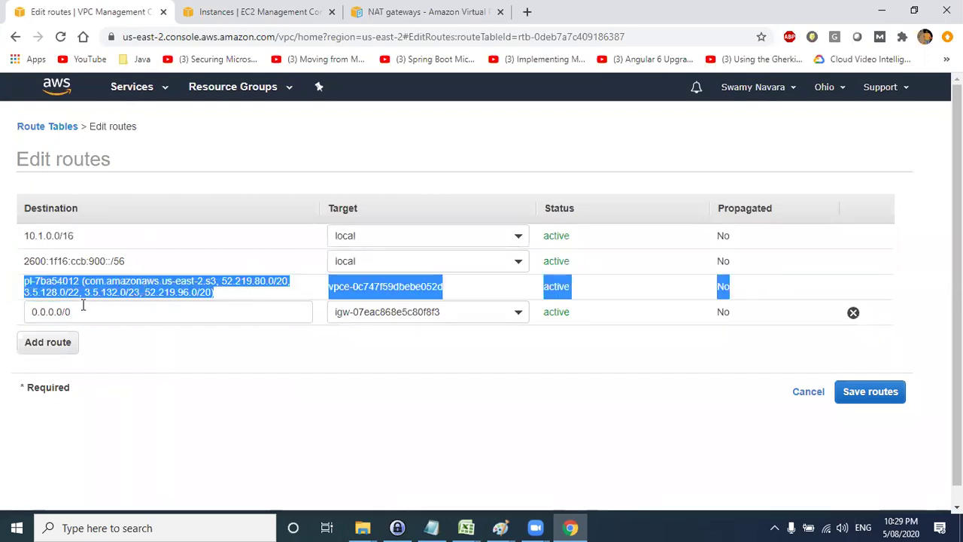
left_click(66, 234)
left_click_drag(24, 237, 75, 238)
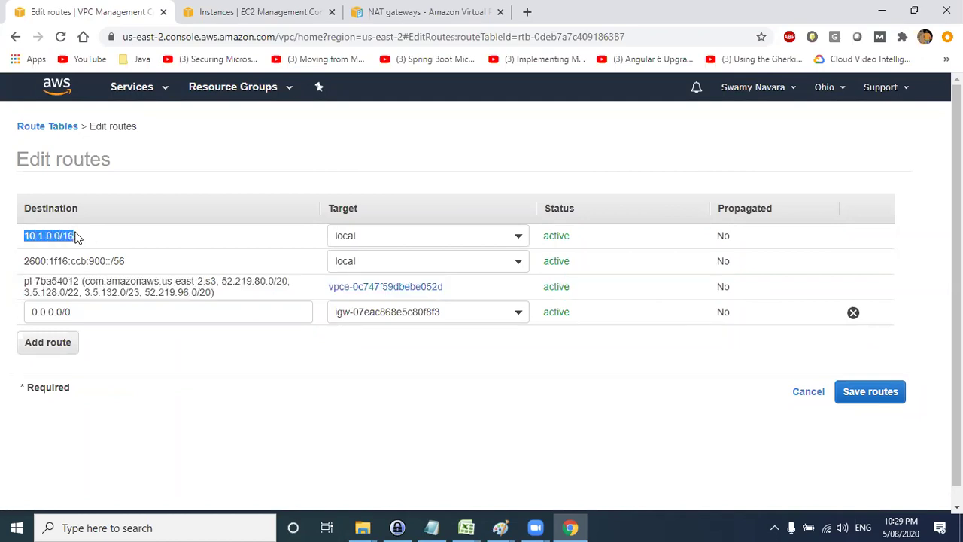
- Switch to Paint and use the Pencil to outline the VPC's 10.1 prefix and underline the three subnet ranges
key("alt+Tab")
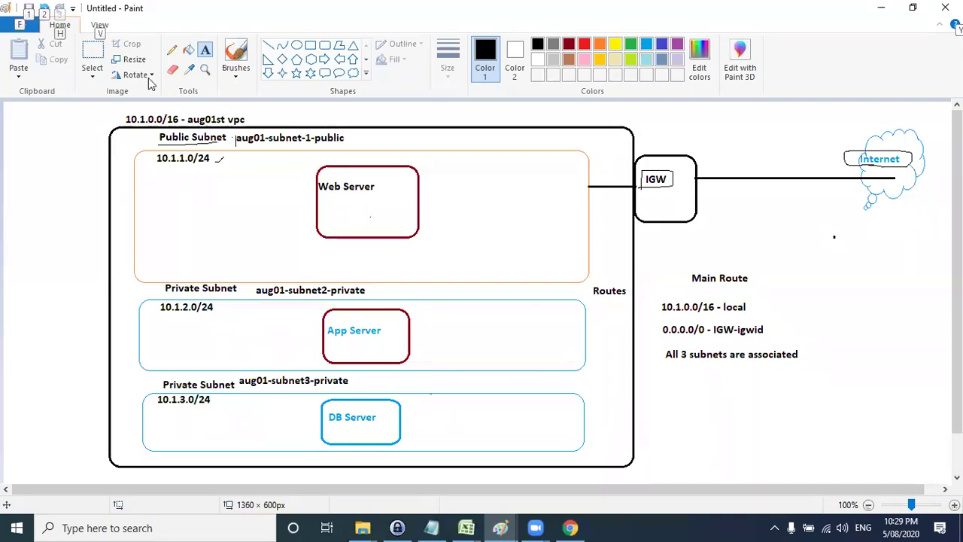
left_click(171, 50)
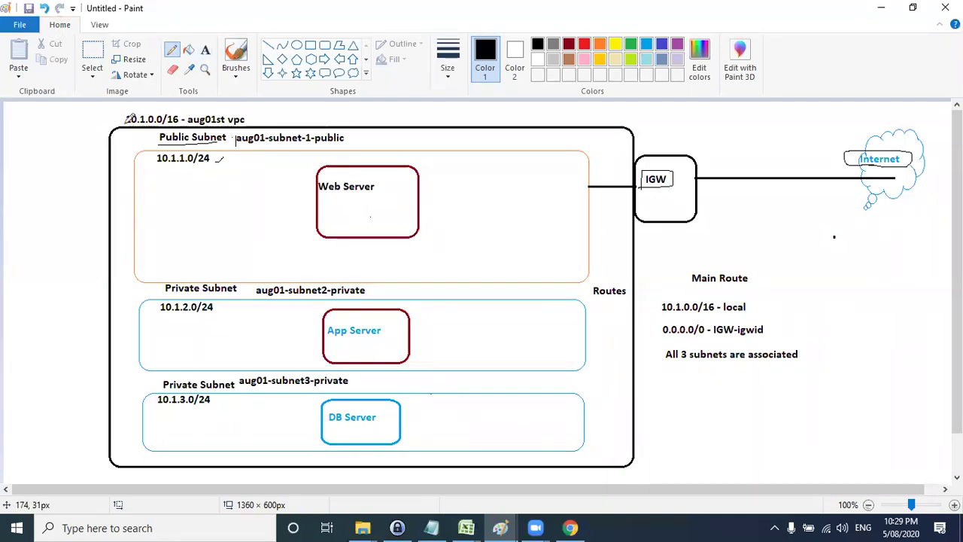
mouse_move(148, 125)
left_mouse_down()
mouse_move(131, 112)
mouse_move(122, 125)
mouse_move(150, 124)
left_mouse_up()
left_click_drag(161, 312, 181, 311)
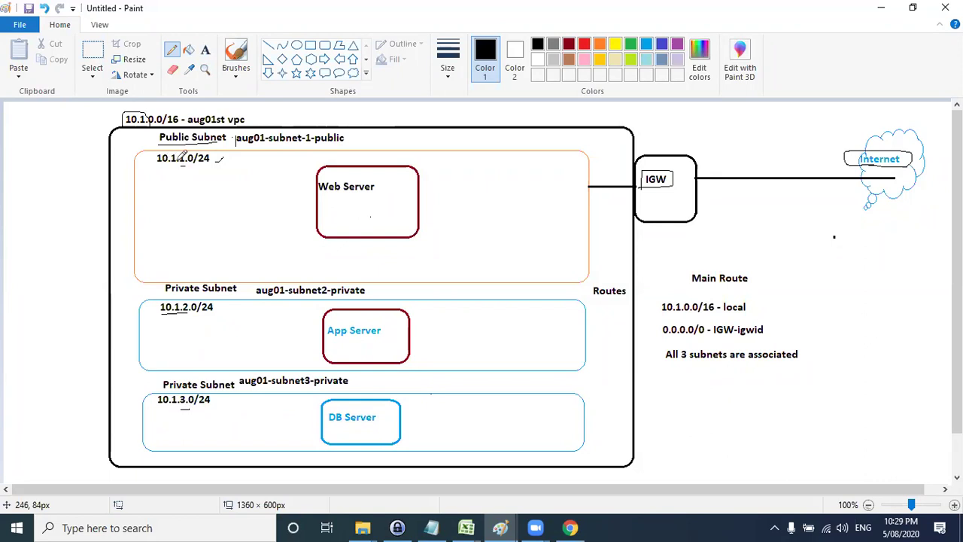
- Return to the AWS route editor and examine the 10.1.0.0/16, IPv6 local and 0.0.0.0/0 routes against the diagram's Internet connection
key("alt+Tab")
left_click(285, 237)
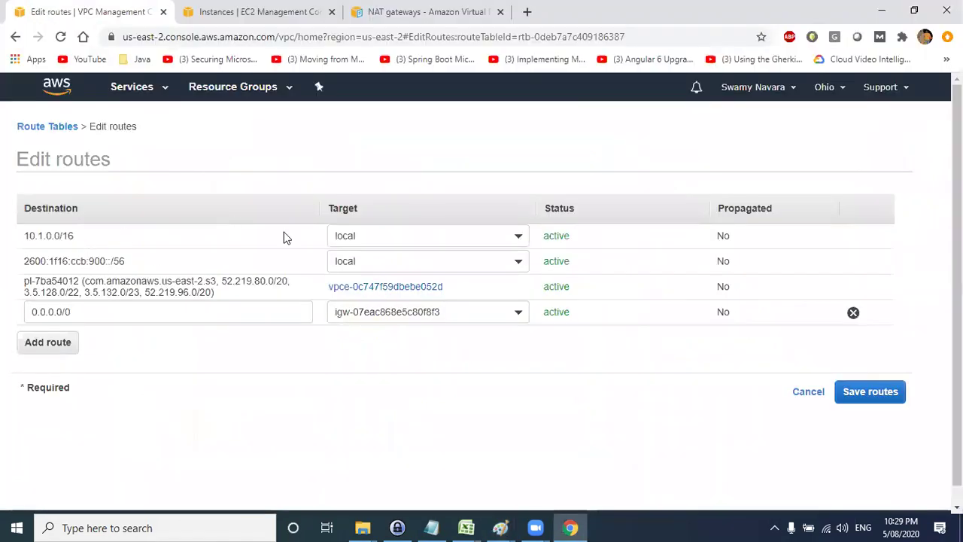
left_click_drag(358, 235, 329, 239)
left_click(230, 240)
left_click_drag(48, 236, 27, 236)
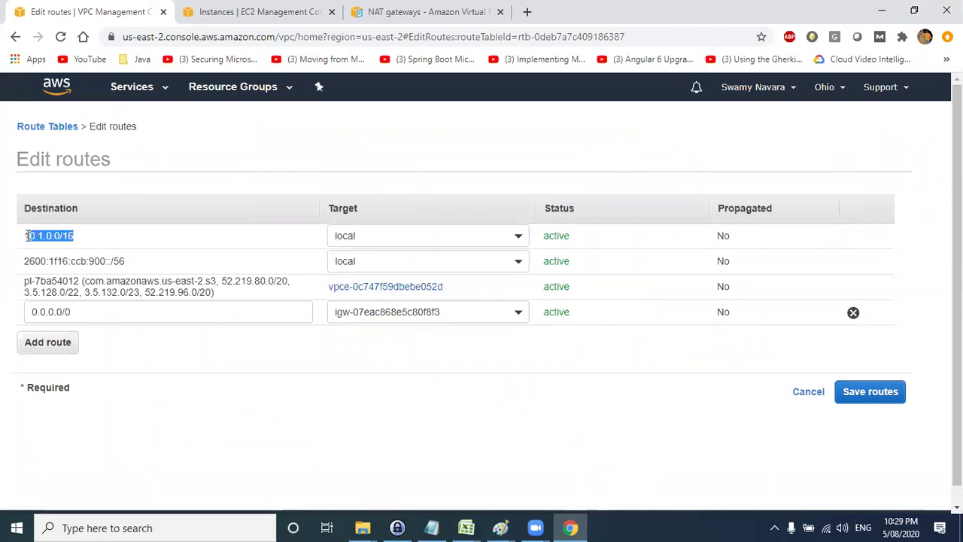
left_click_drag(149, 271, 25, 261)
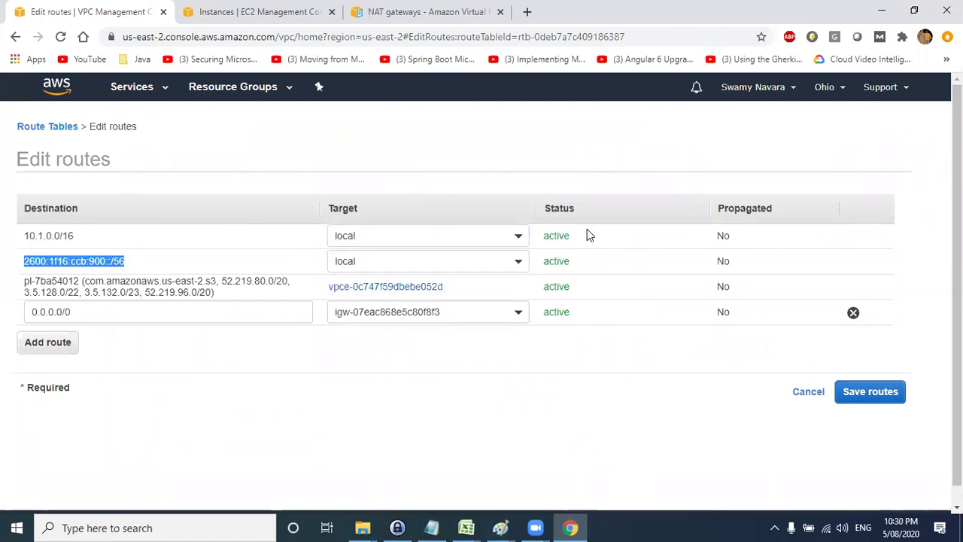
left_click_drag(77, 310, 27, 308)
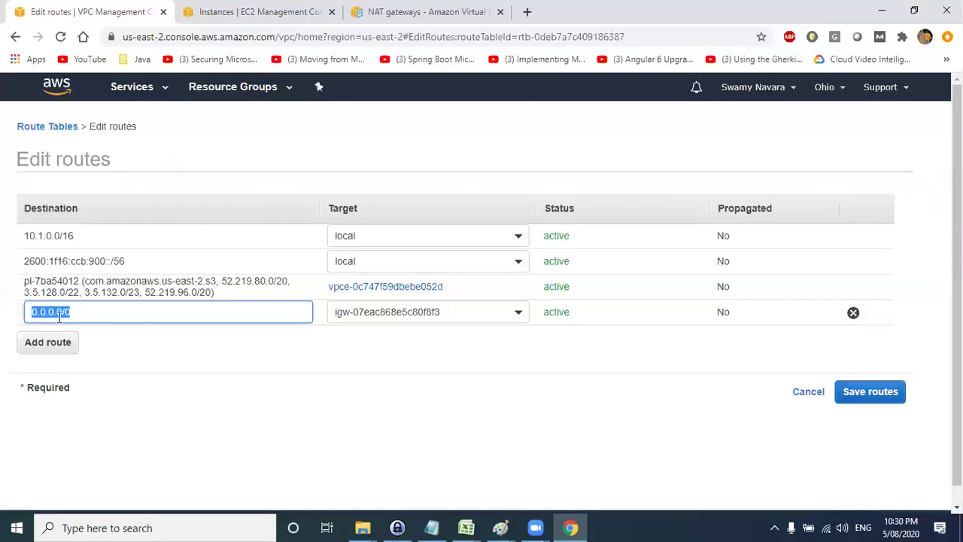
key("alt+Tab")
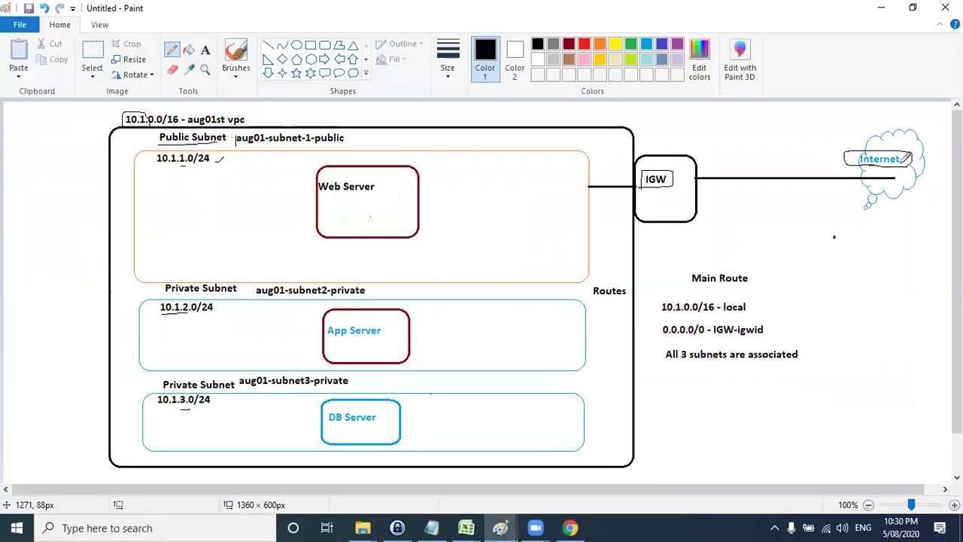
key("alt+Tab")
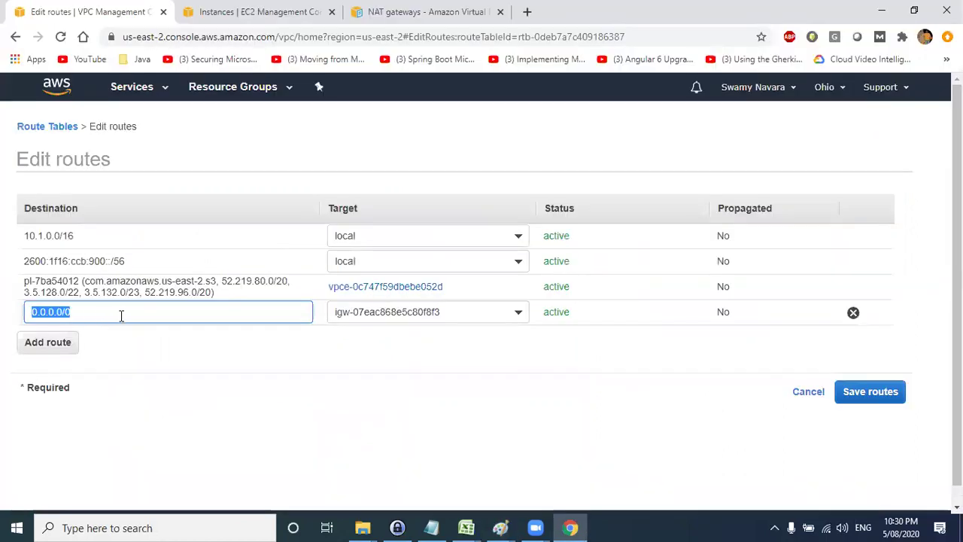
left_click(244, 354)
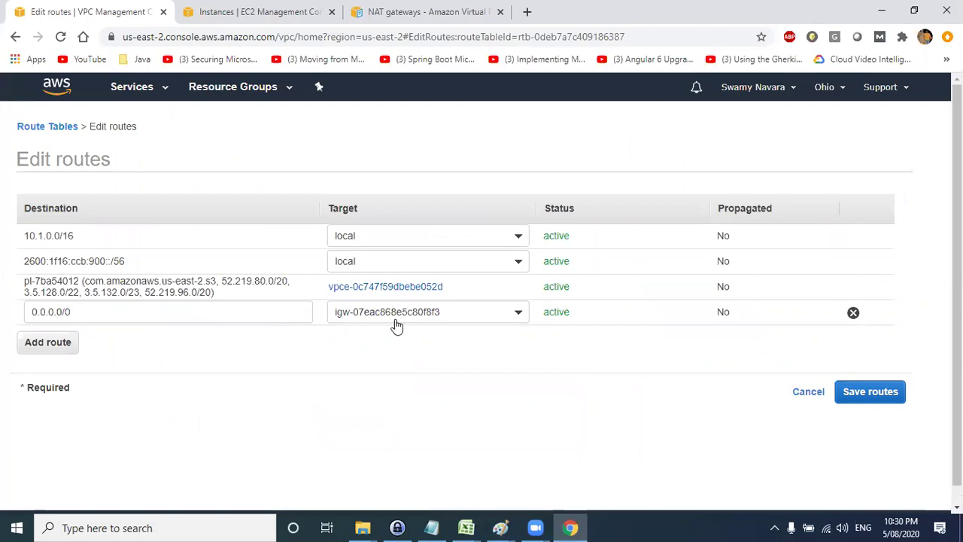
- Reselect the aug01-igw Internet Gateway as the target of the 0.0.0.0/0 route and save the routes
left_click(522, 313)
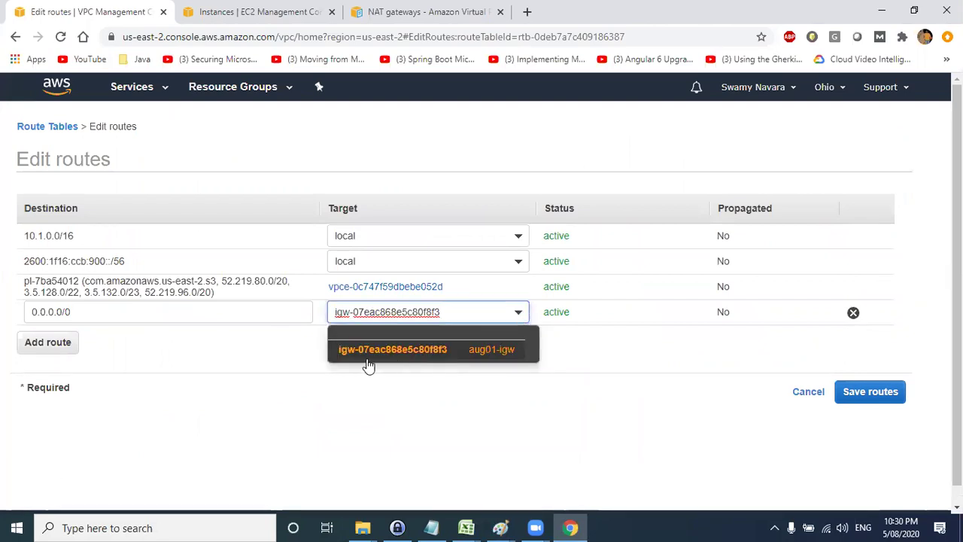
key("ctrl+a")
key("BackSpace")
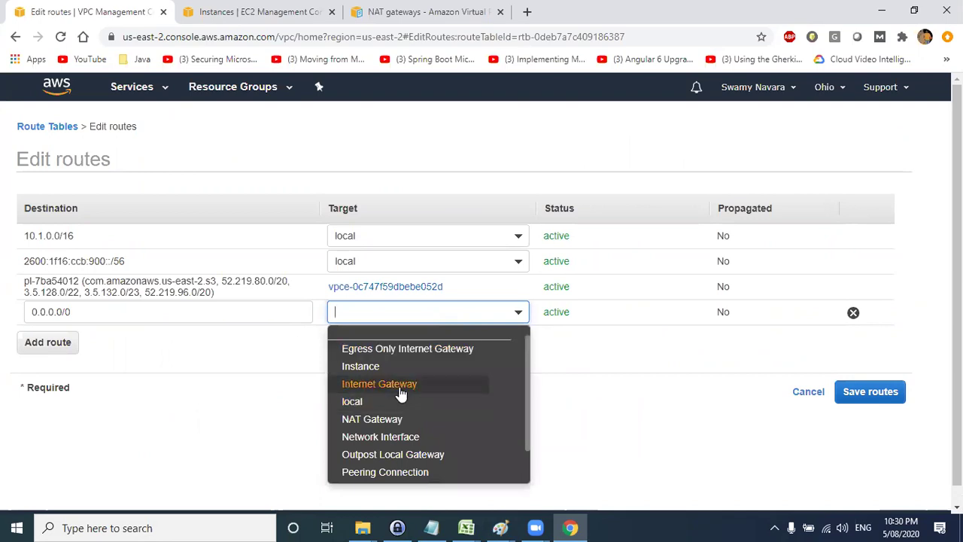
left_click(401, 385)
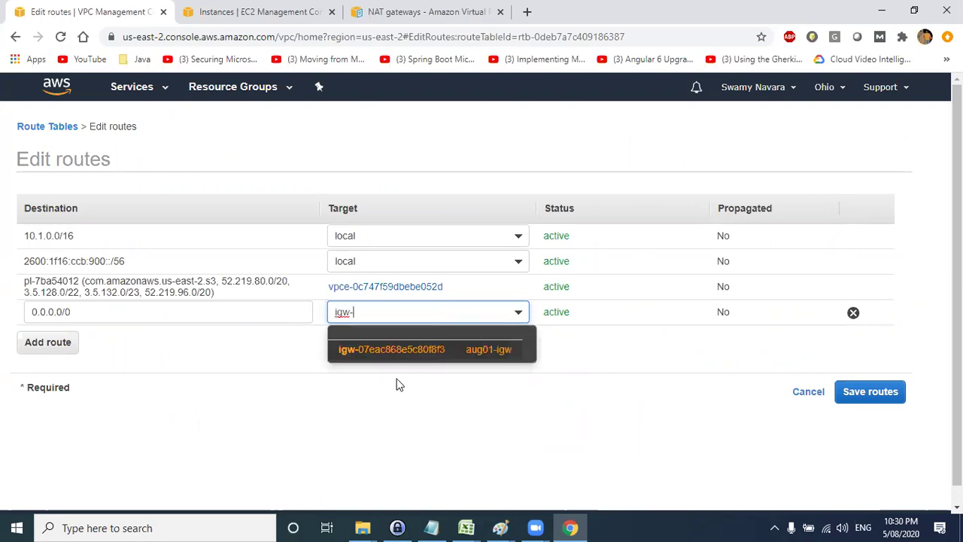
left_click(491, 356)
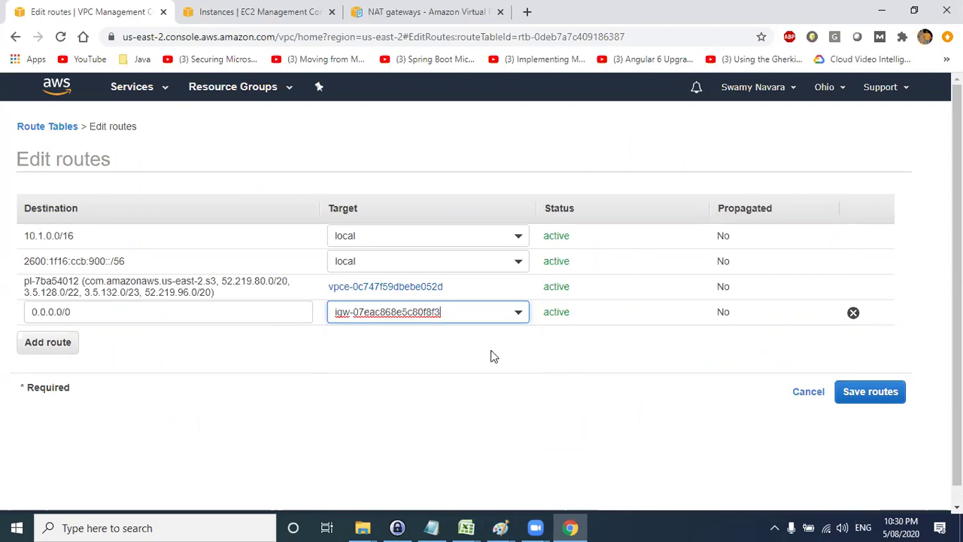
left_click(873, 390)
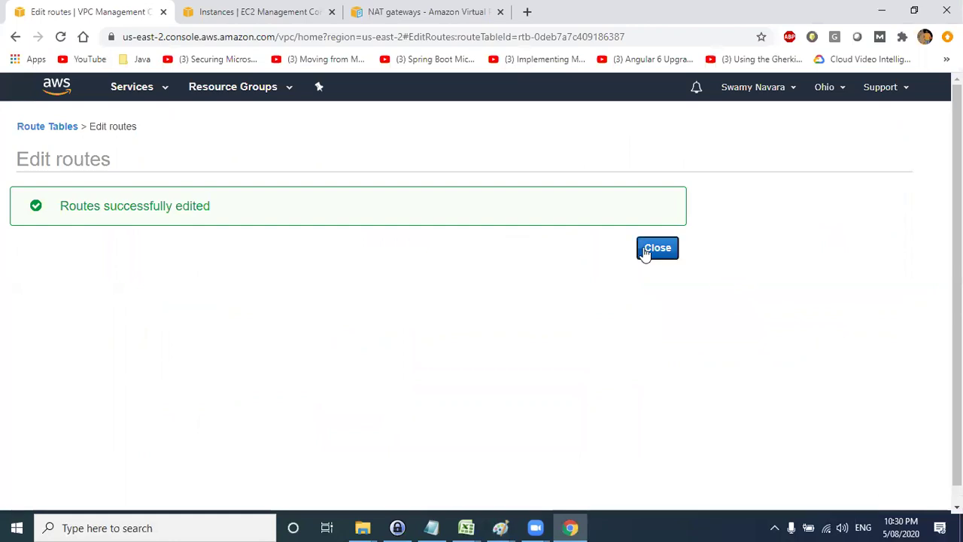
left_click(645, 250)
- In the Paint diagram, draw pencil lines linking the three subnets and a path from App Server through the IGW to Internet
key("alt+Tab")
key("alt+Tab")
key("alt+Tab")
left_click(363, 147)
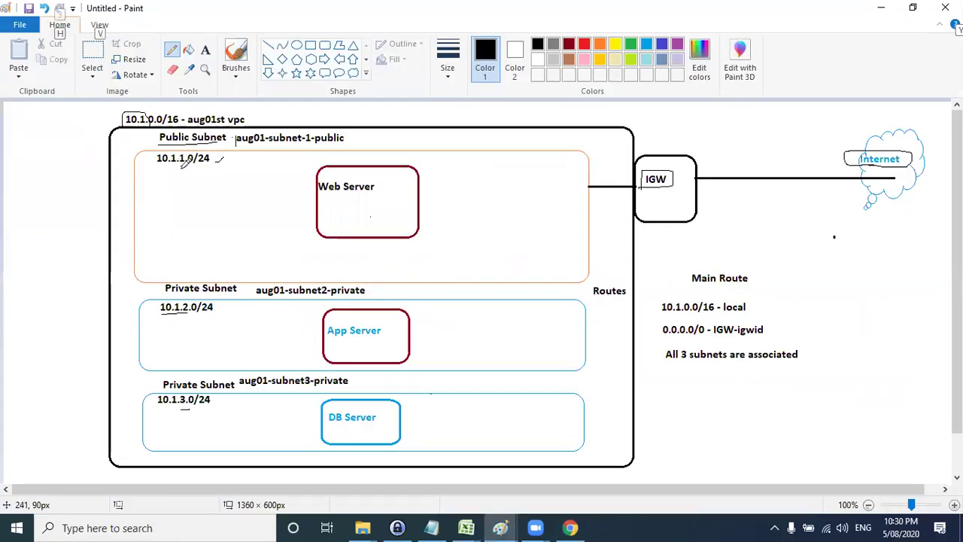
mouse_move(588, 264)
left_mouse_down()
mouse_move(606, 265)
mouse_move(615, 391)
mouse_move(581, 409)
left_mouse_up()
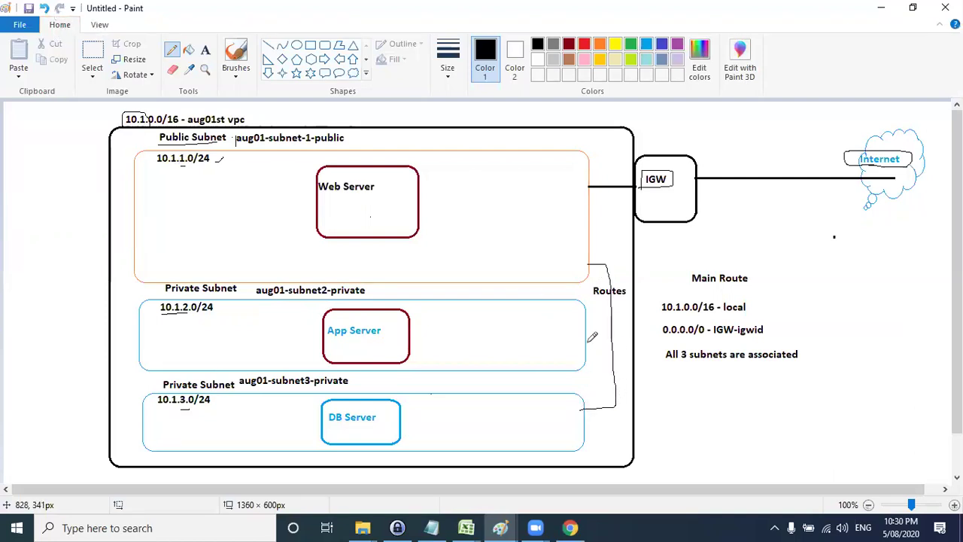
left_click_drag(583, 343, 612, 340)
mouse_move(402, 340)
left_mouse_down()
mouse_move(602, 344)
mouse_move(613, 226)
mouse_move(560, 181)
mouse_move(882, 161)
left_mouse_up()
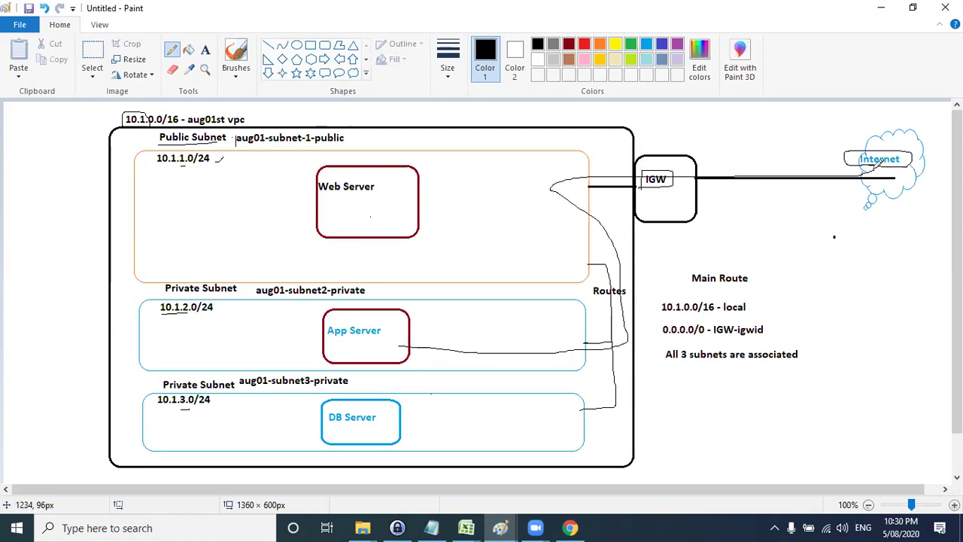
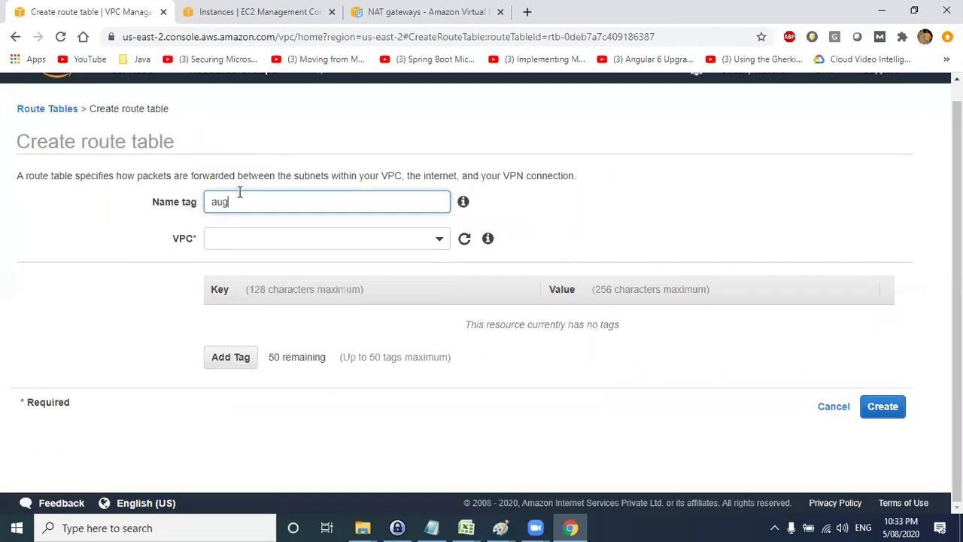
- Name the new route table aug01-private-rt and assign it to the aug01-vpc VPC
type("1-private-rt")
left_click(263, 239)
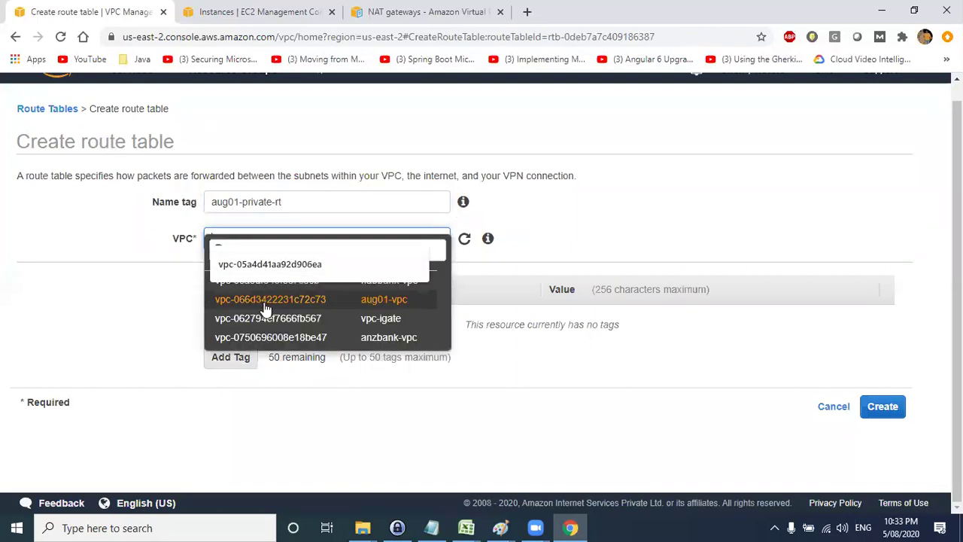
left_click(353, 296)
- Add a tag with key Name and value aug01-private-rt, create the route table, and return to the route table list
left_click(240, 358)
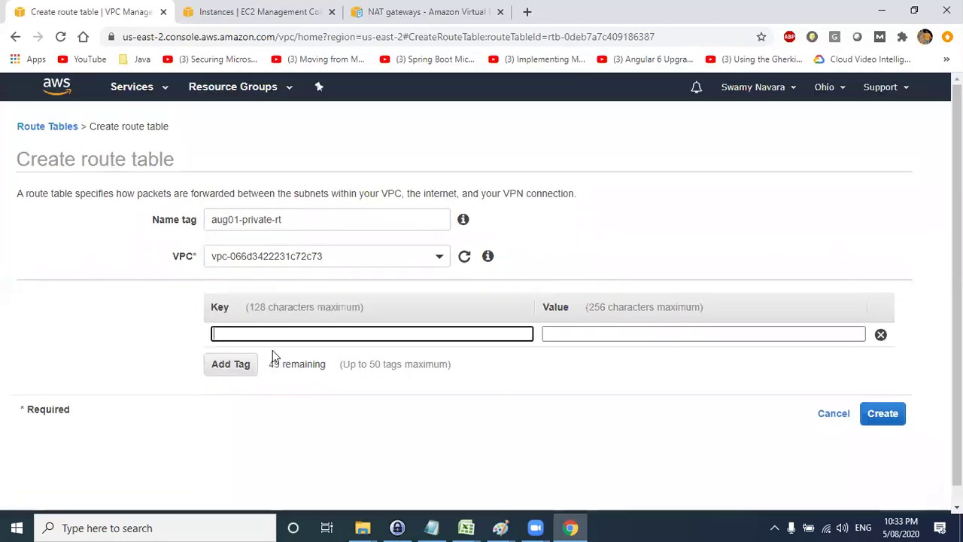
left_click_drag(299, 219, 155, 223)
key("ctrl+c")
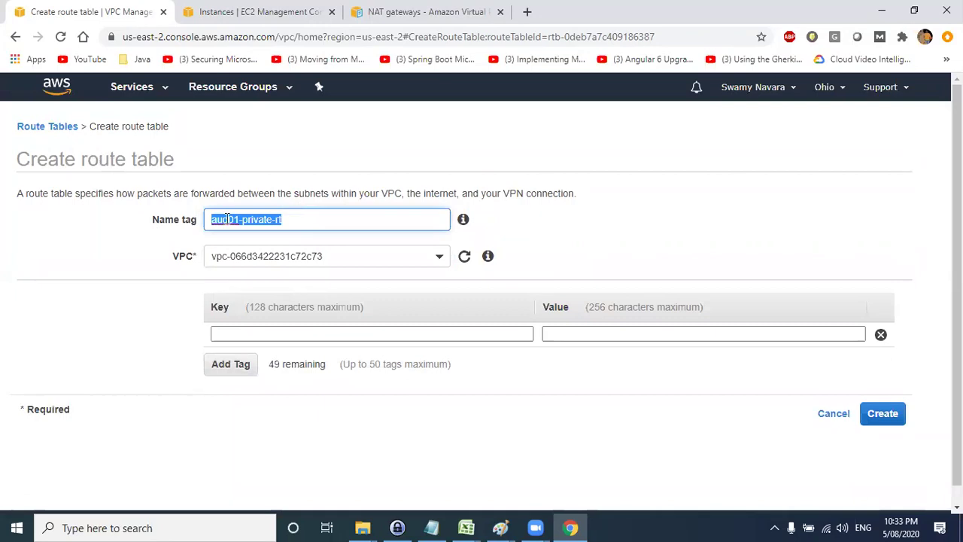
left_click(617, 333)
key("ctrl+v")
left_click(311, 334)
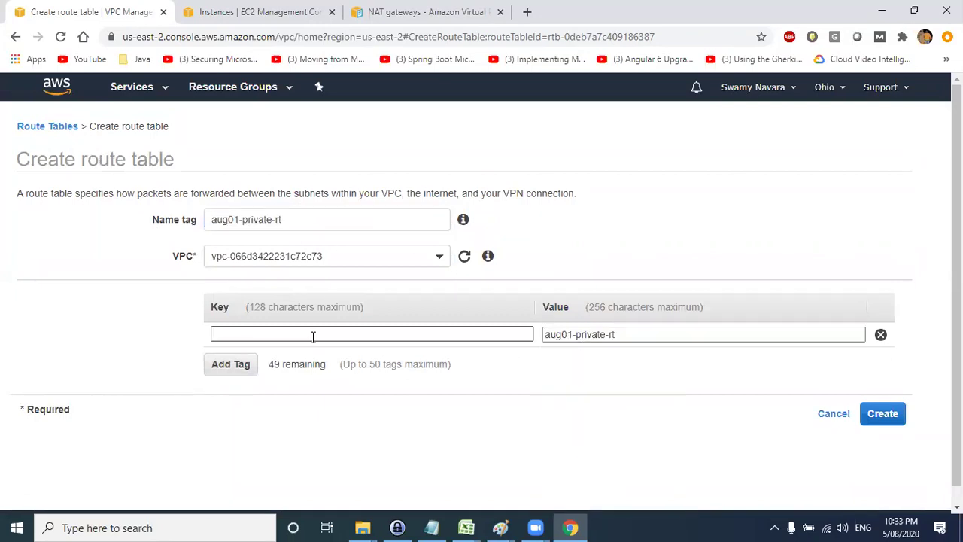
type("Name")
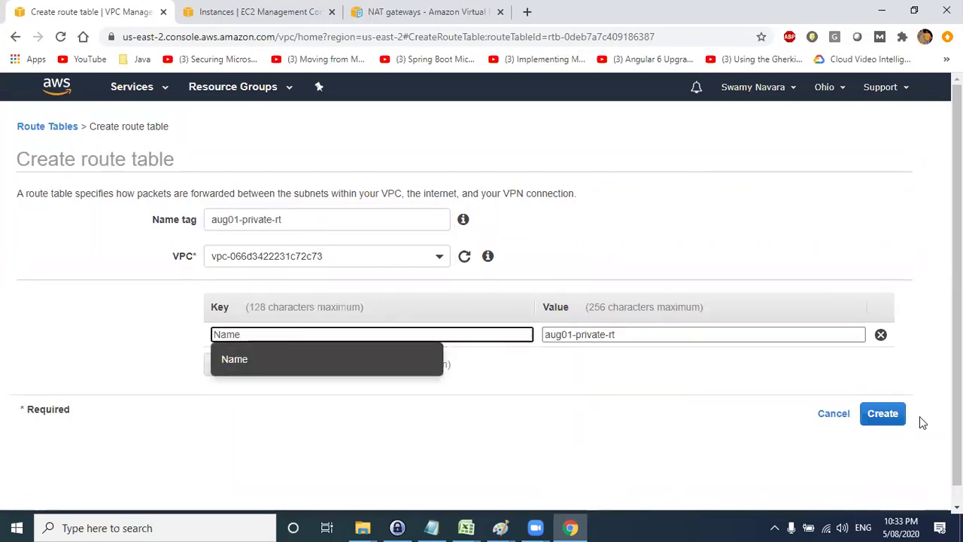
left_click(883, 415)
left_click_drag(362, 242, 312, 239)
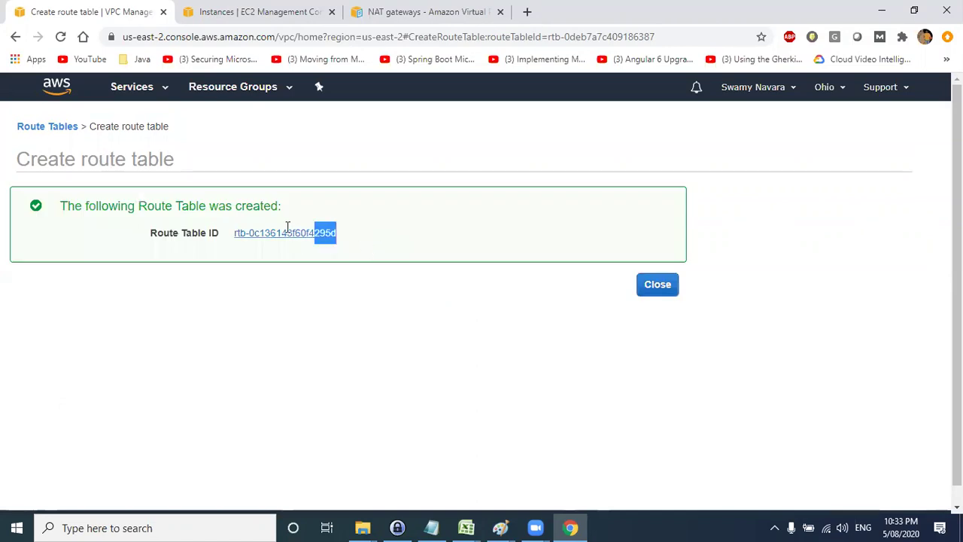
left_click(673, 286)
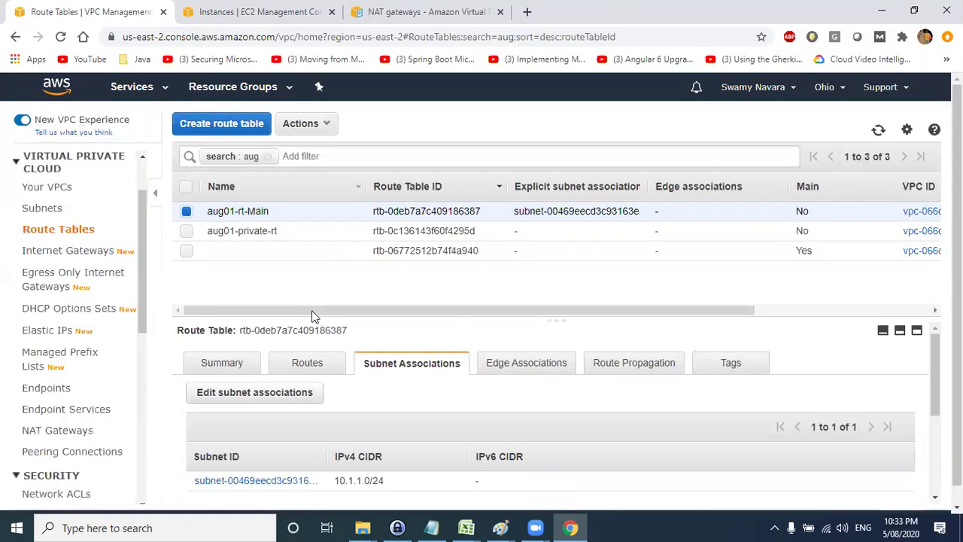
- Review the local routes of aug01-private-rt in the route list and route editor, leaving the editor without saving
left_click(308, 361)
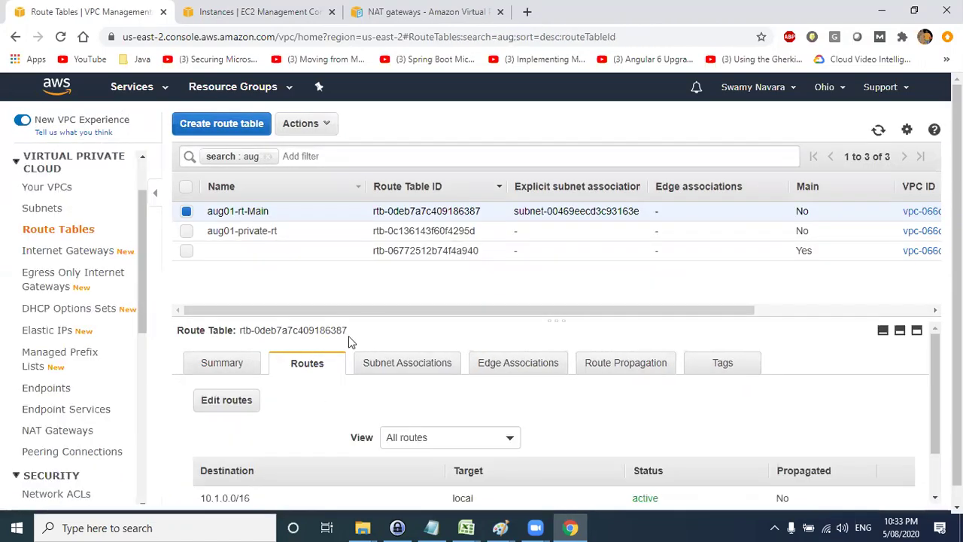
left_click(267, 231)
scroll(451, 463, "down", 2)
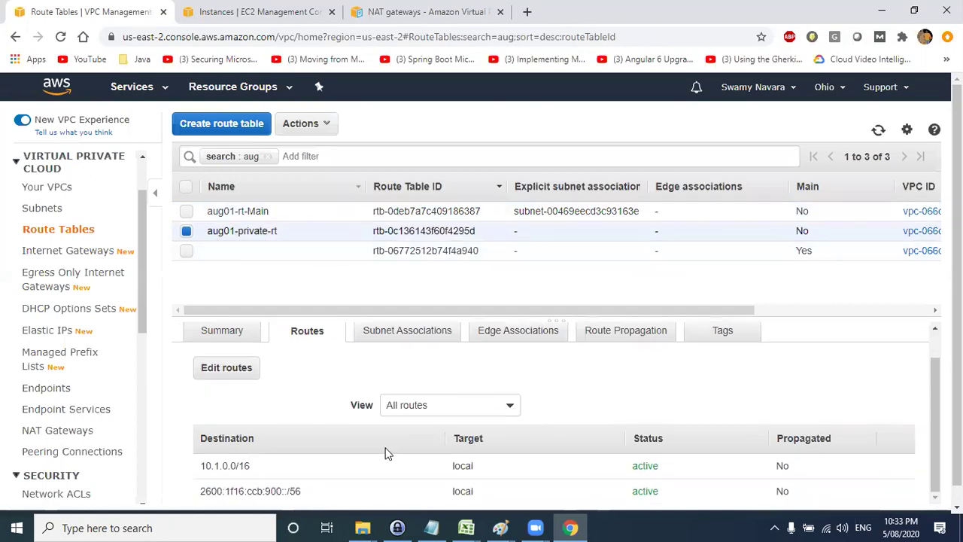
left_click_drag(251, 449, 203, 444)
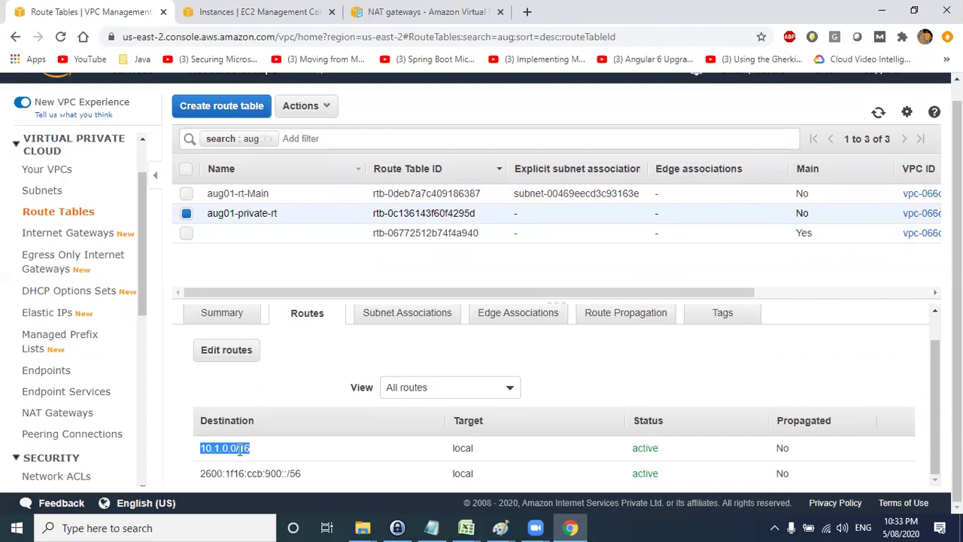
left_click(235, 352)
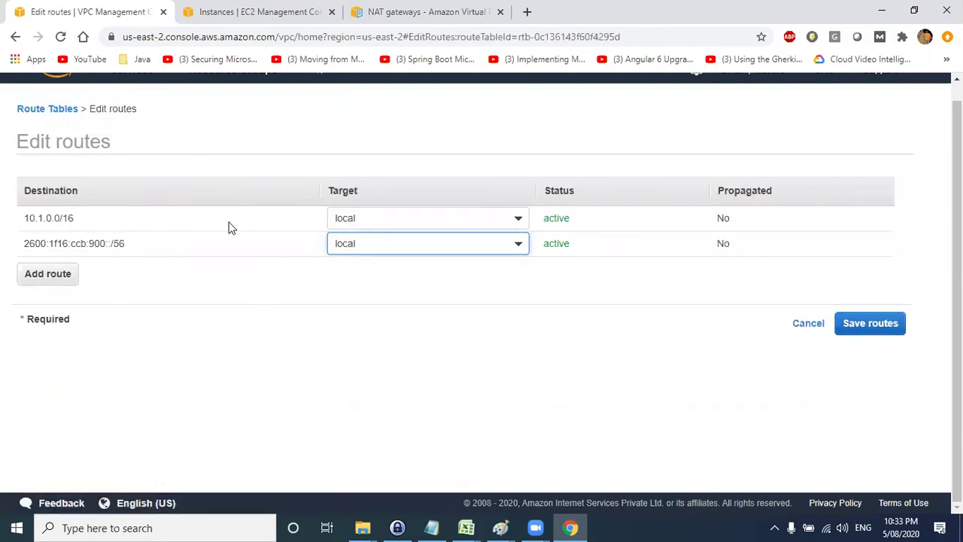
left_click(373, 218)
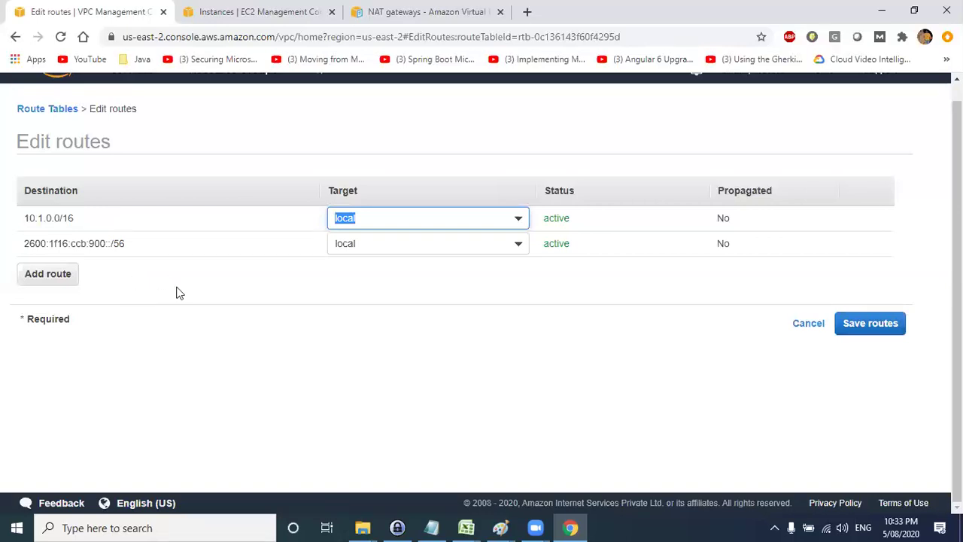
left_click(804, 326)
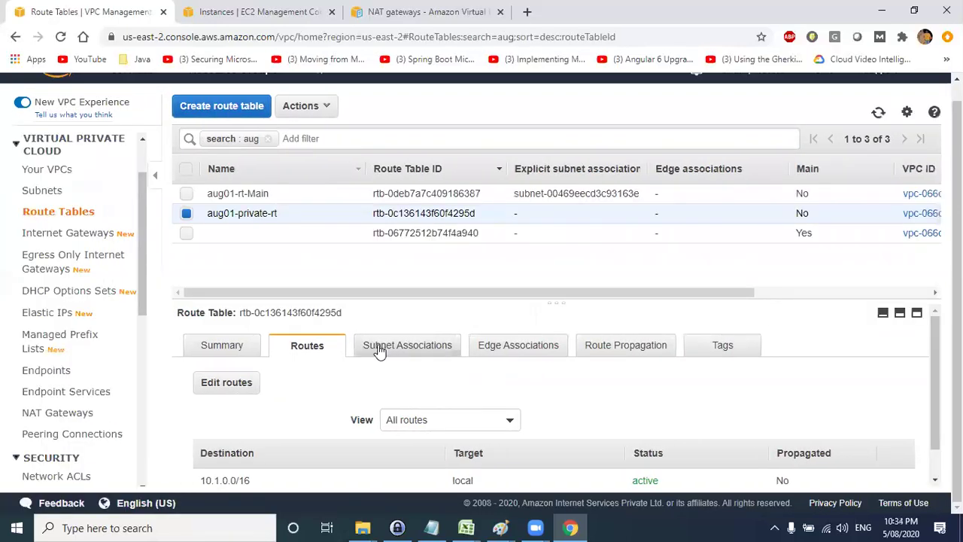
- Open the subnet association editor for aug01-private-rt, widen the Subnet ID column to show full names, and select aug01-subnet3-private
left_click(381, 350)
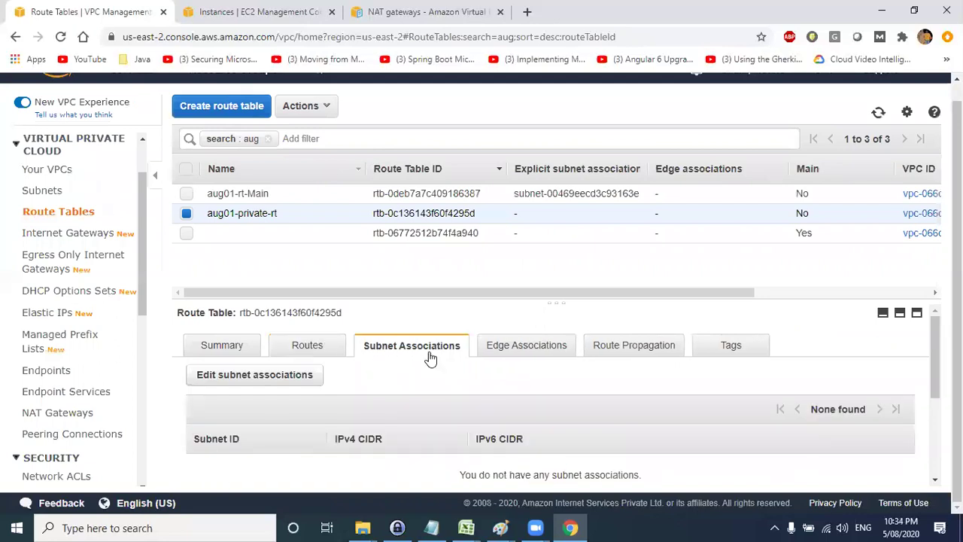
left_click(230, 374)
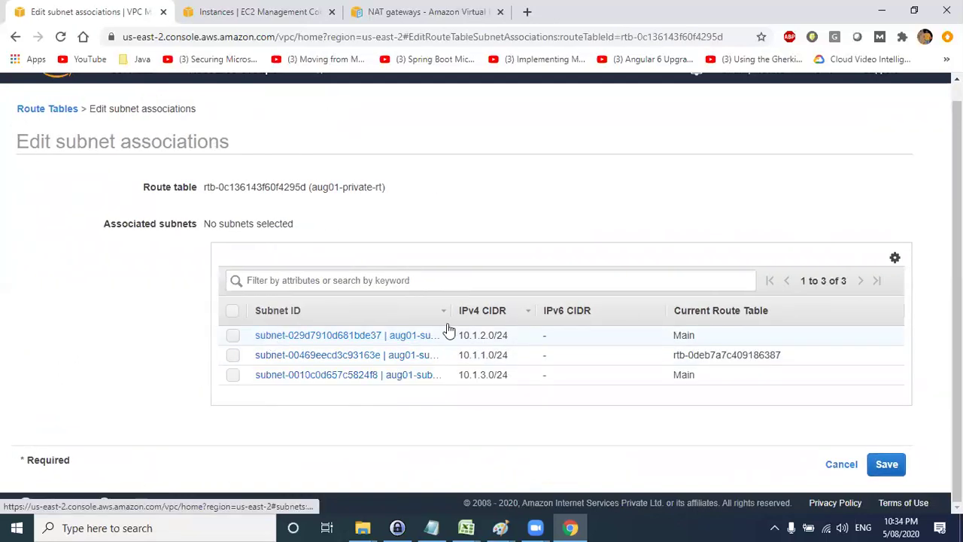
left_click_drag(452, 311, 537, 311)
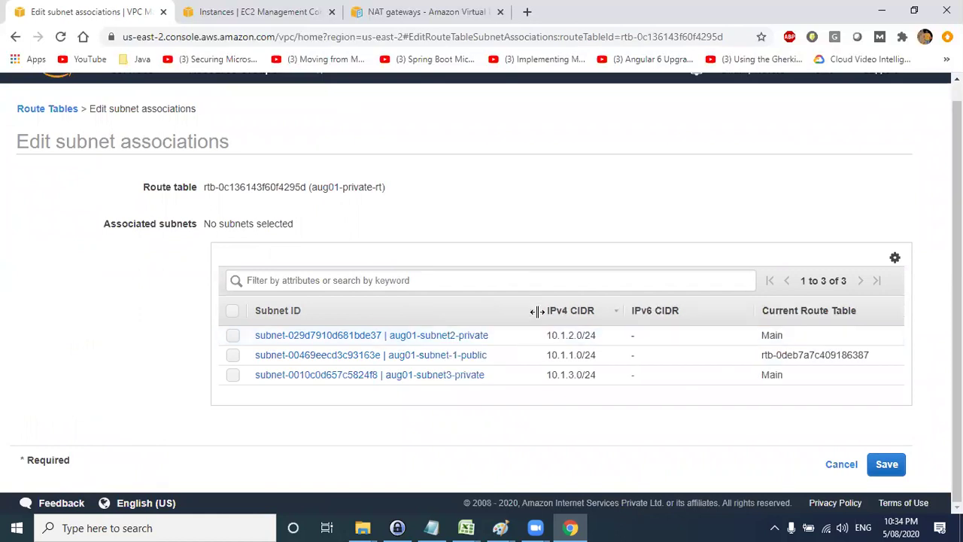
left_click_drag(485, 374, 267, 376)
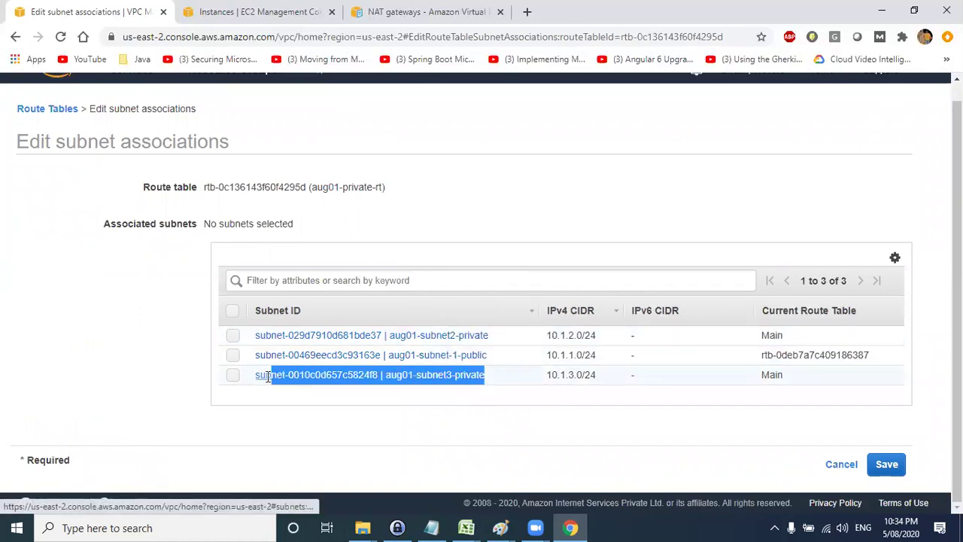
left_click(267, 376)
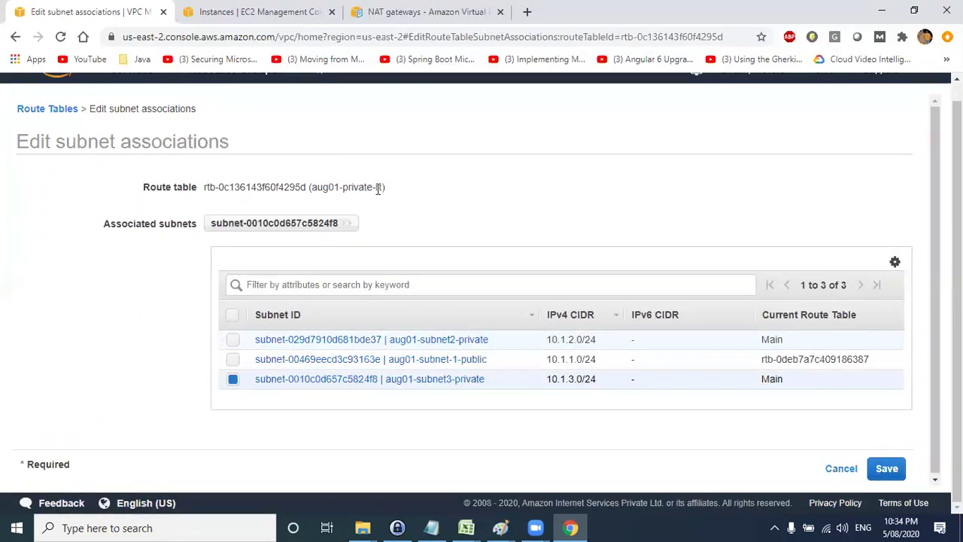
- Add aug01-subnet2-private to the selection, check the subnets against the Paint diagram, and save the associations of aug01-private-rt
left_click_drag(380, 188, 348, 186)
left_click_drag(489, 339, 263, 340)
left_click(233, 339)
left_click(234, 339)
key("alt+Tab")
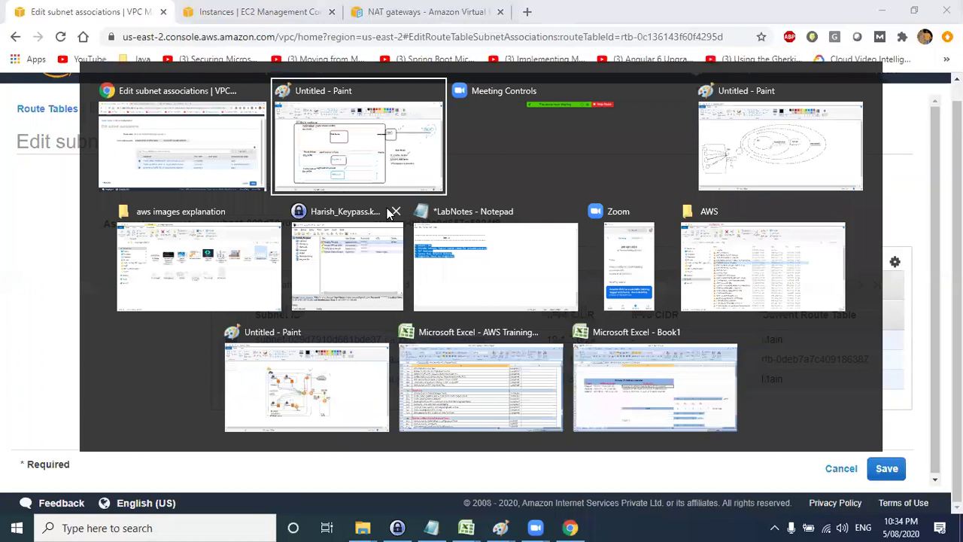
key("alt")
key("alt")
key("alt")
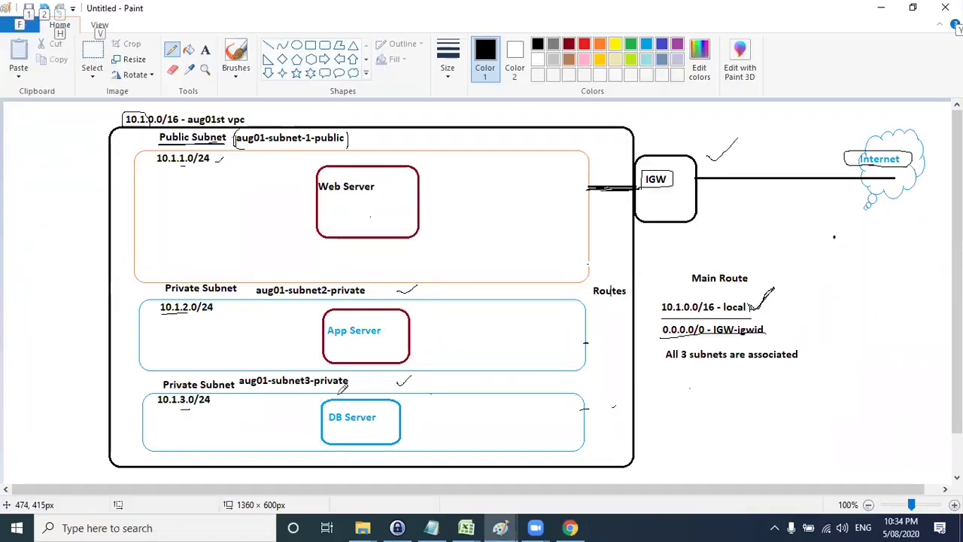
key("alt+Tab")
left_click(892, 465)
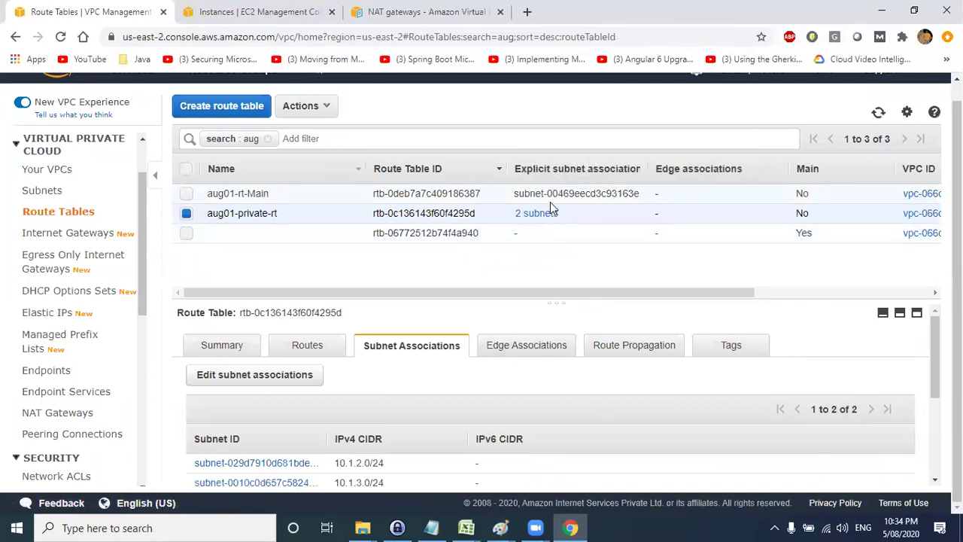
- In the Paint diagram, sketch pencil paths from App Server and DB Server to Internet, and undo them
key("alt+Tab")
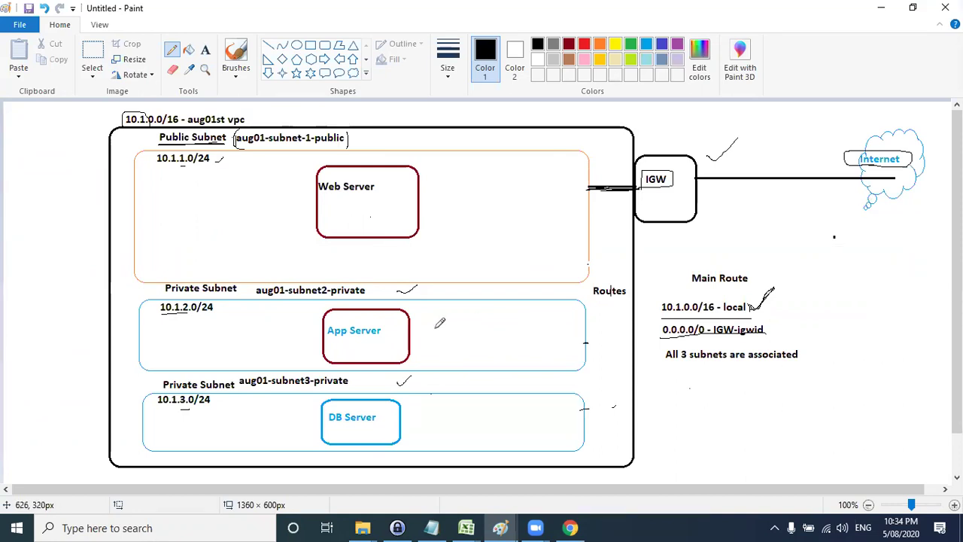
mouse_move(411, 331)
left_mouse_down()
mouse_move(700, 320)
mouse_move(860, 184)
left_mouse_up()
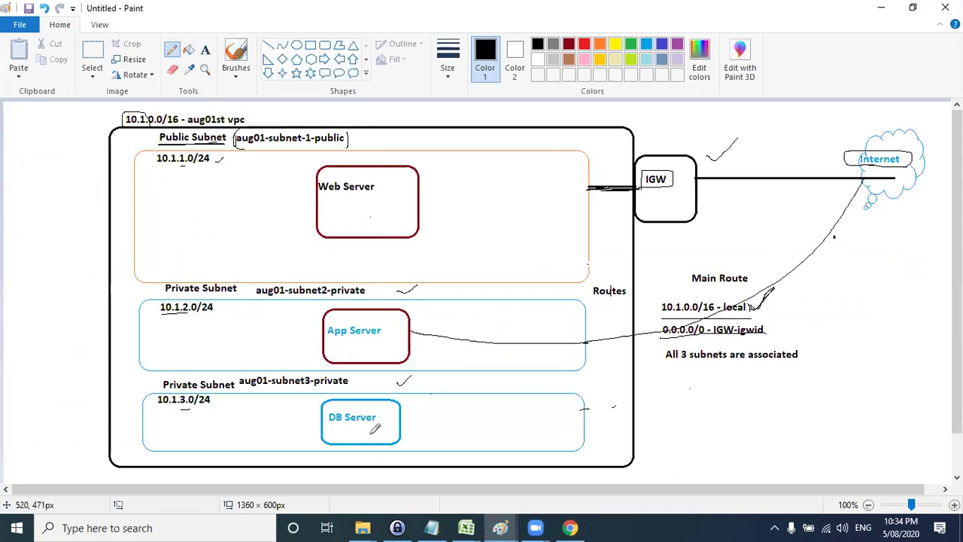
mouse_move(398, 422)
left_mouse_down()
mouse_move(677, 377)
mouse_move(872, 184)
left_mouse_up()
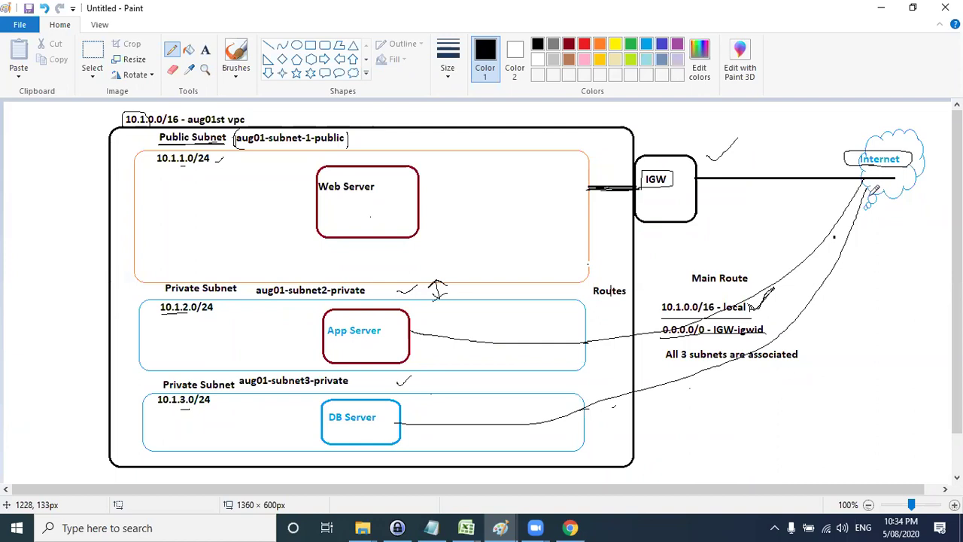
key("ctrl+z")
key("ctrl+z")
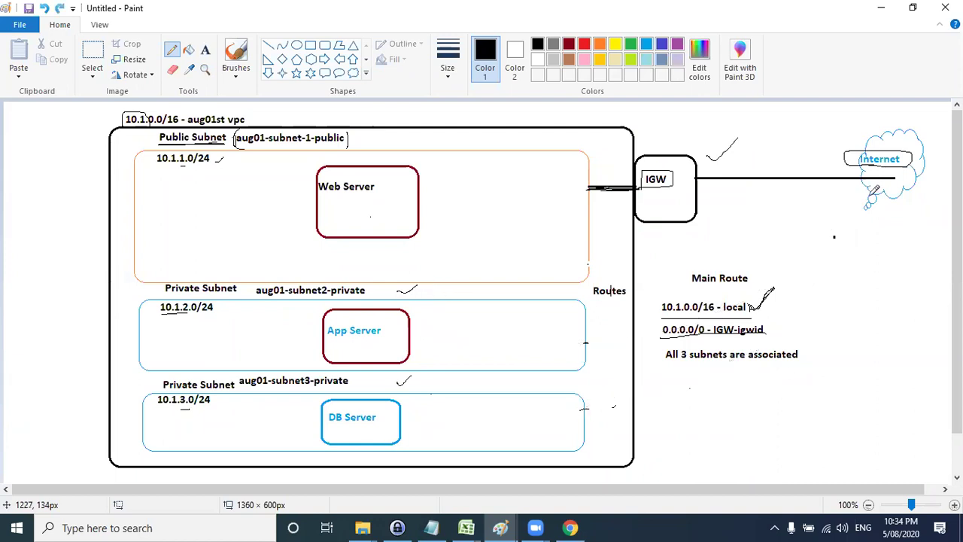
- Return to the route tables in Chrome and examine the subnet associations of aug01-rt-Main
key("alt+Tab")
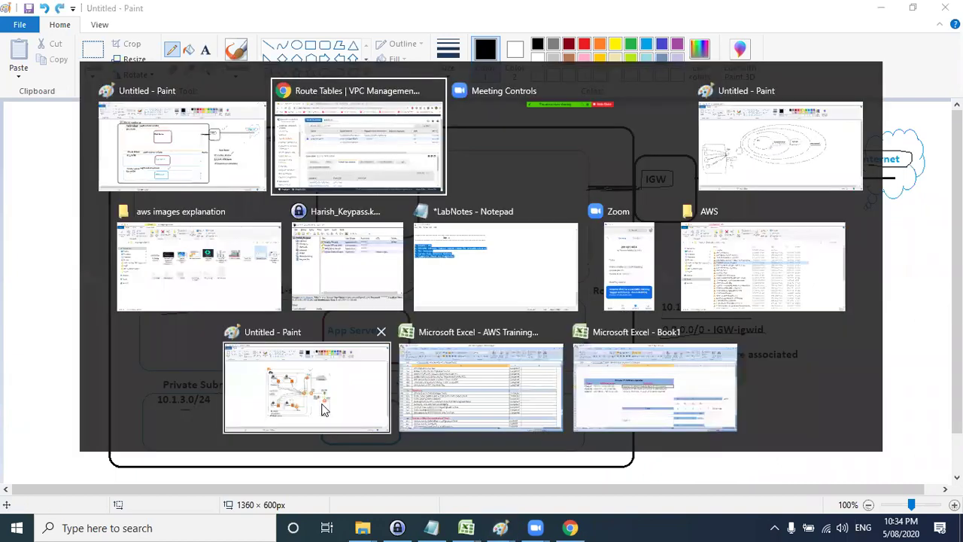
left_click(358, 155)
key("alt+Tab")
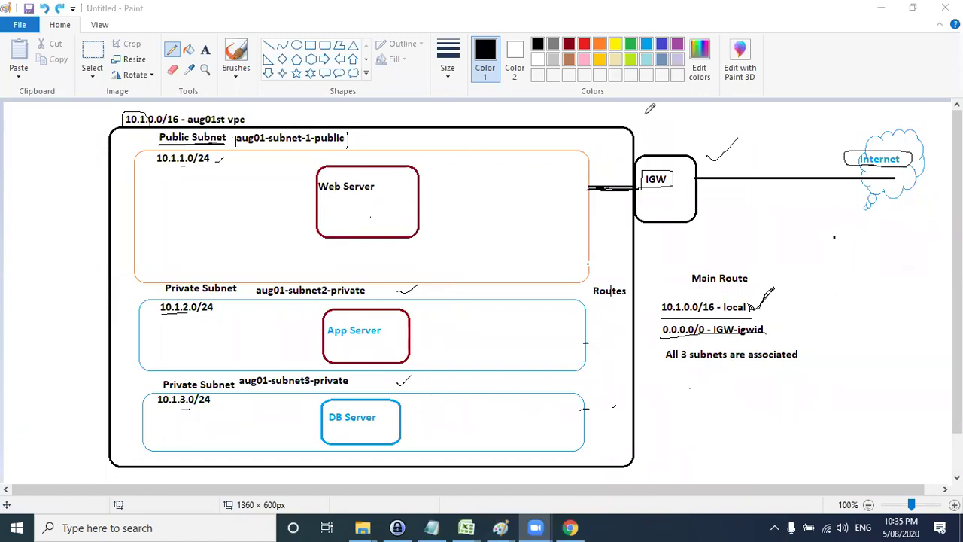
key("alt+Tab")
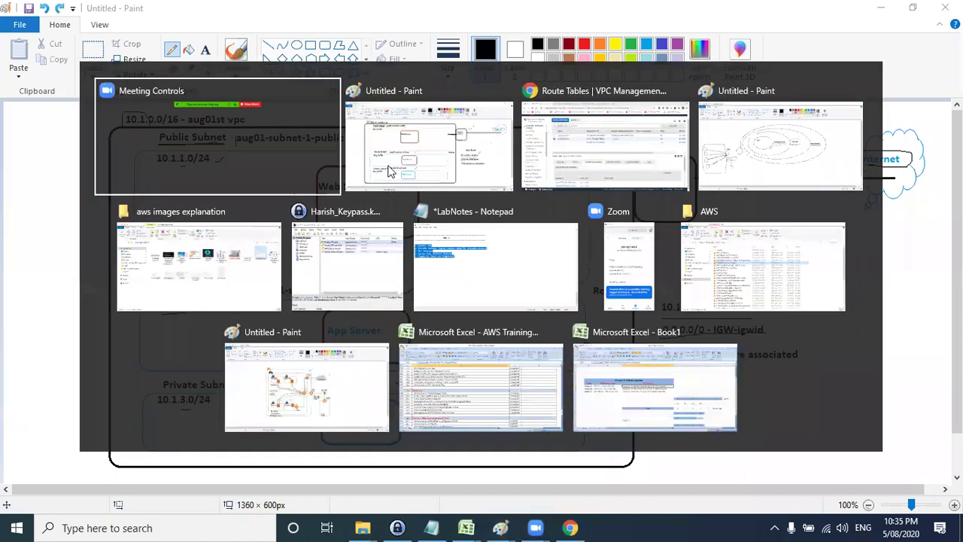
left_click(530, 146)
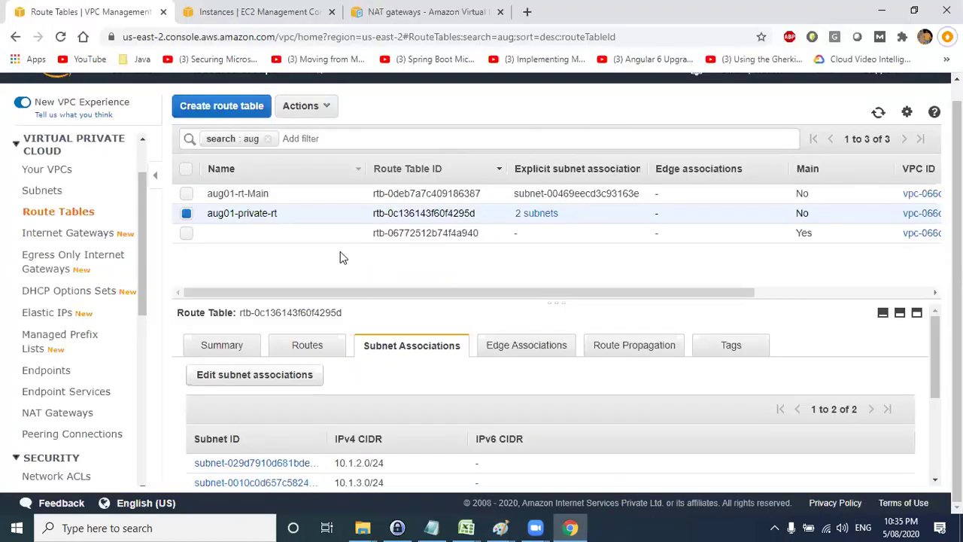
left_click(272, 196)
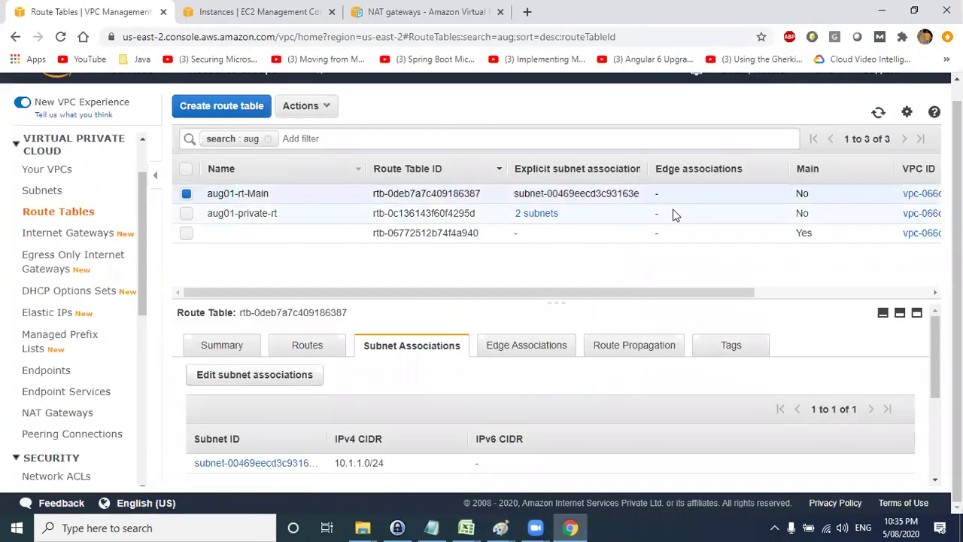
scroll(384, 394, "down", 2)
scroll(297, 394, "up", 1)
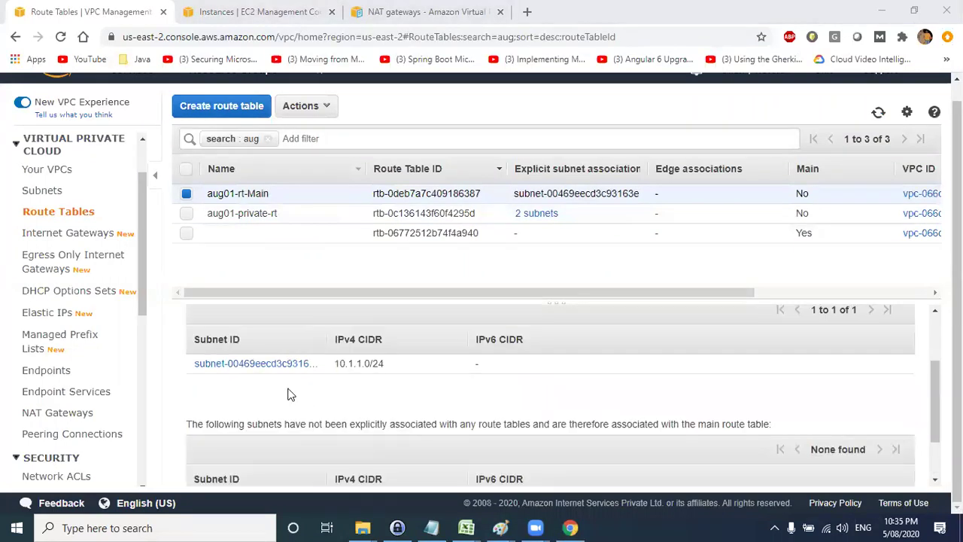
scroll(285, 361, "up", 2)
- Examine the 10.1.0.0/16 local route and the 0.0.0.0/0 internet gateway route in the aug01-rt-Main route editor, leaving without saving
left_click(308, 344)
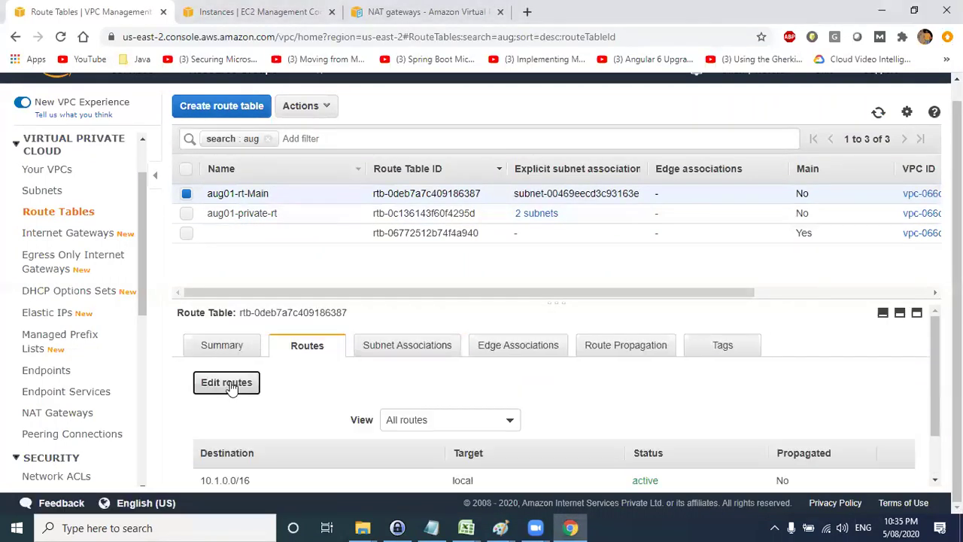
left_click(227, 382)
left_click_drag(101, 230, 24, 229)
key("Tab")
left_click(90, 224)
left_click_drag(90, 224, 25, 230)
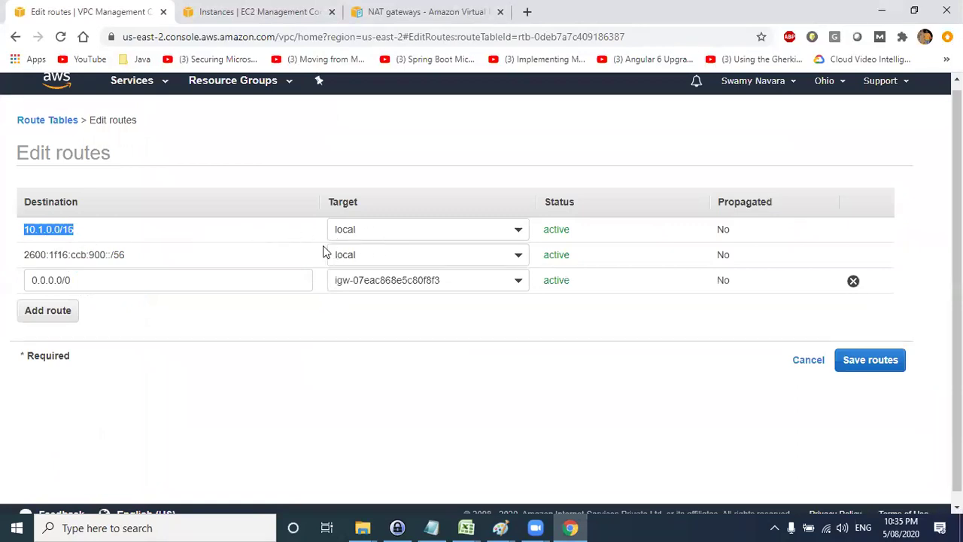
left_click_drag(97, 282, 30, 282)
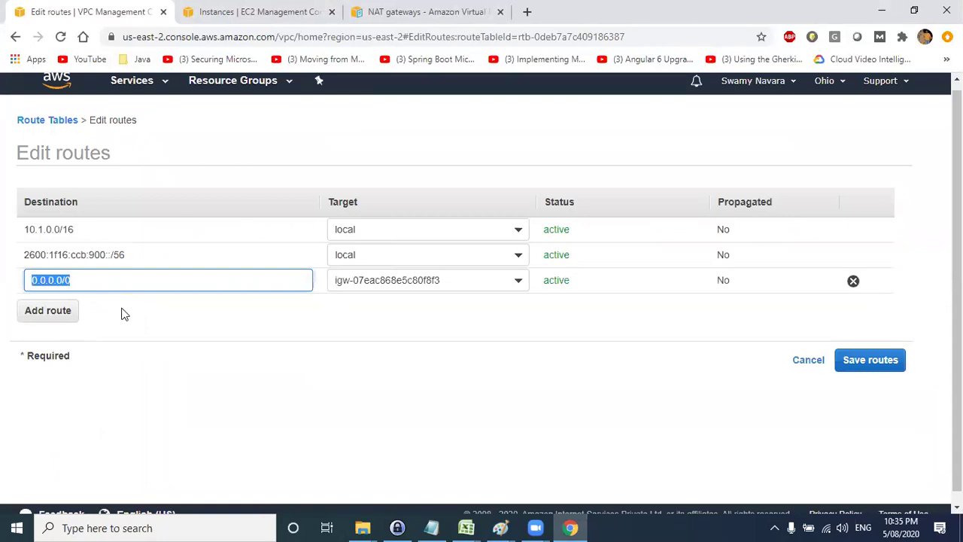
left_click_drag(81, 230, 24, 229)
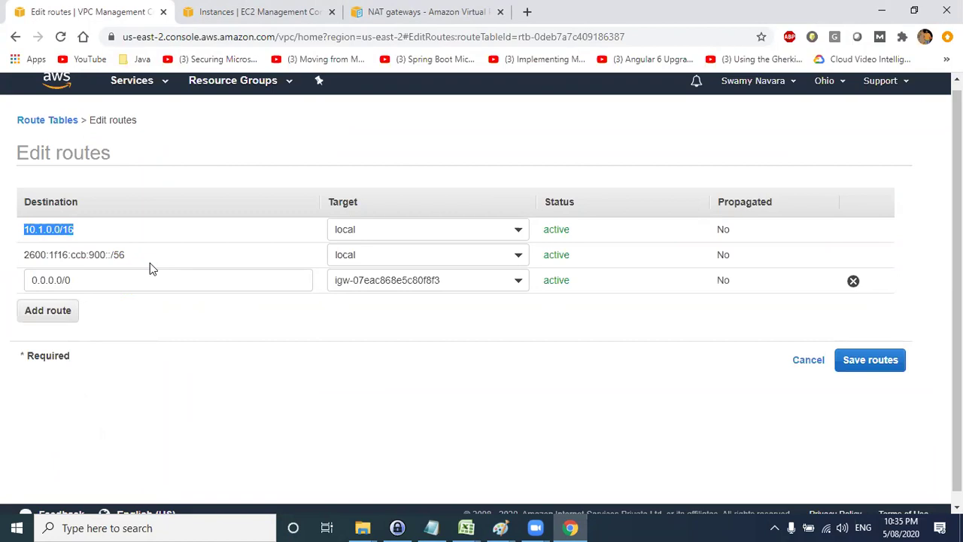
double_click(349, 229)
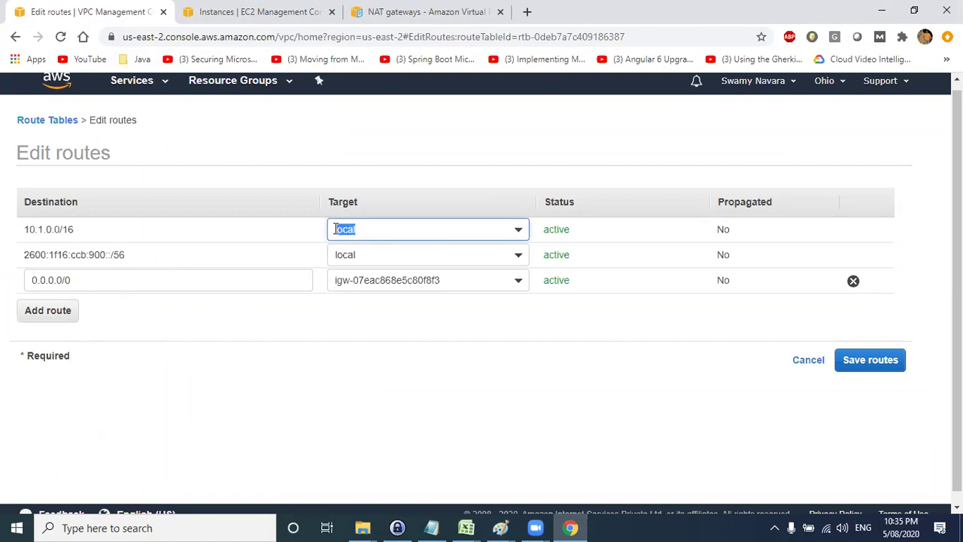
left_click(273, 330)
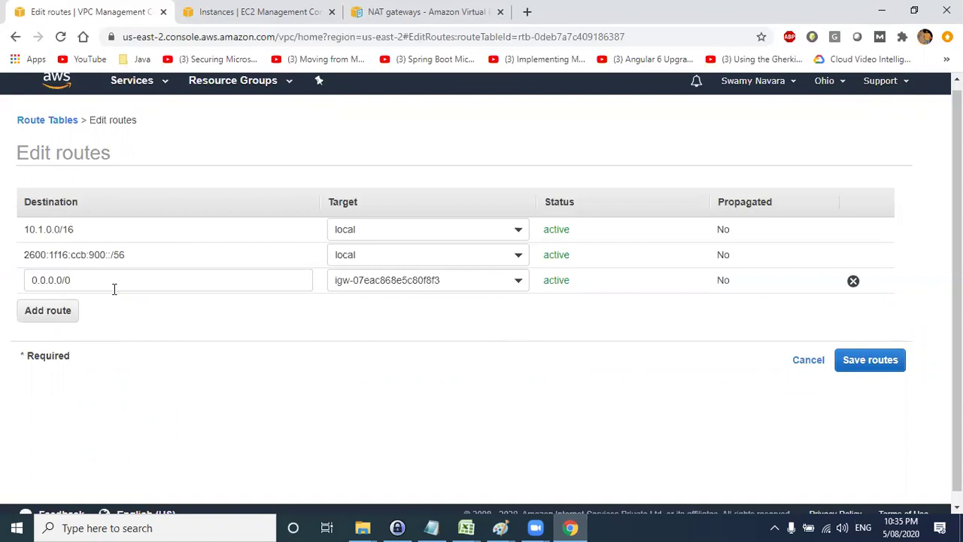
left_click_drag(79, 280, 34, 279)
left_click(86, 280)
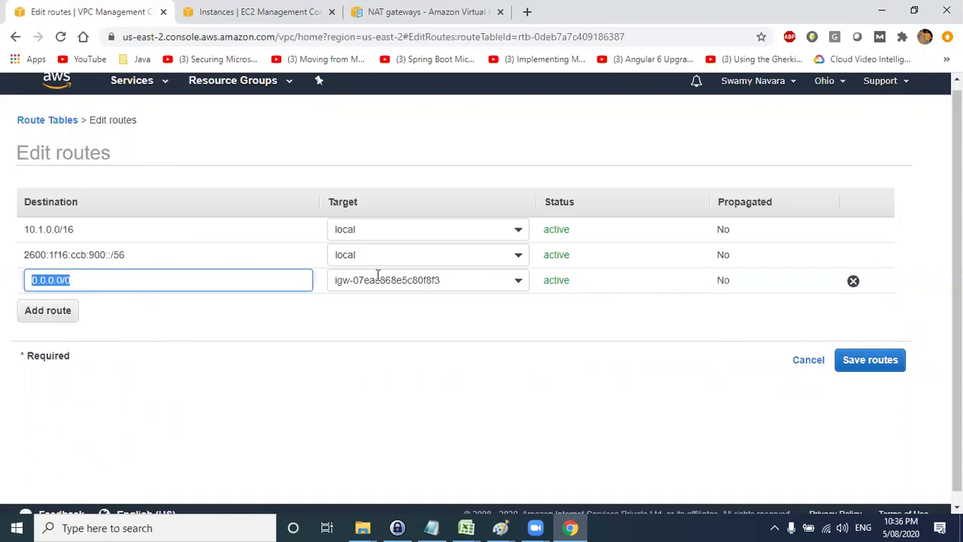
left_click(810, 363)
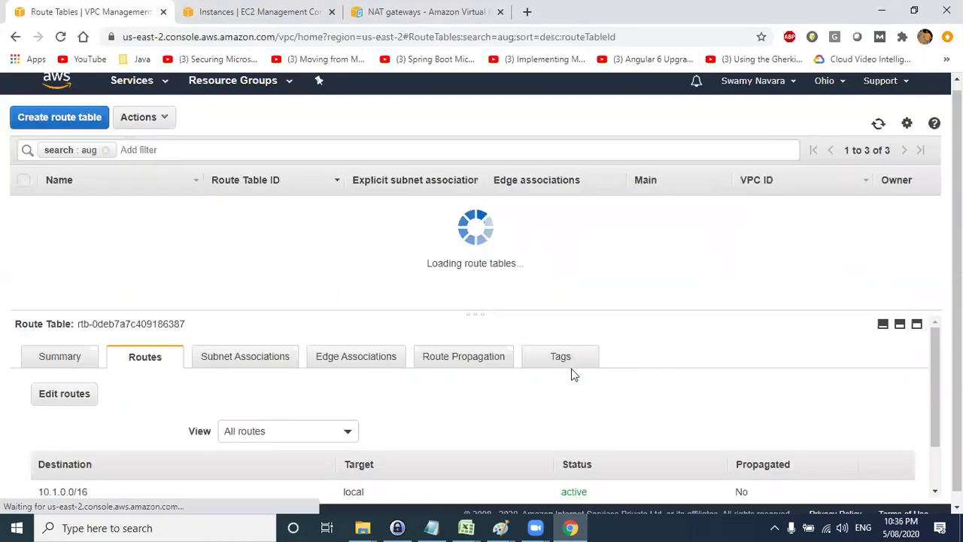
- Check which subnet is selected in the aug01-rt-Main subnet association editor with full subnet names shown, and leave without saving
left_click(399, 361)
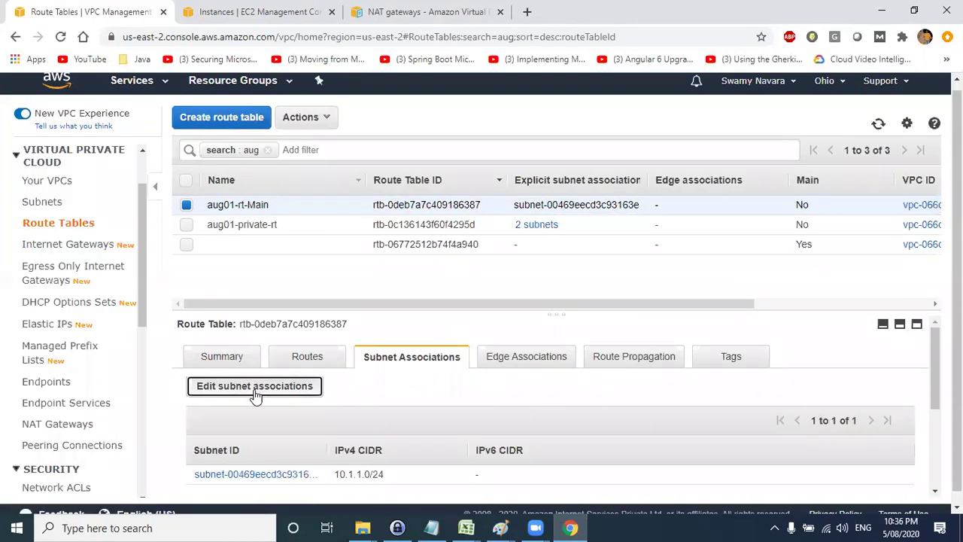
left_click(254, 391)
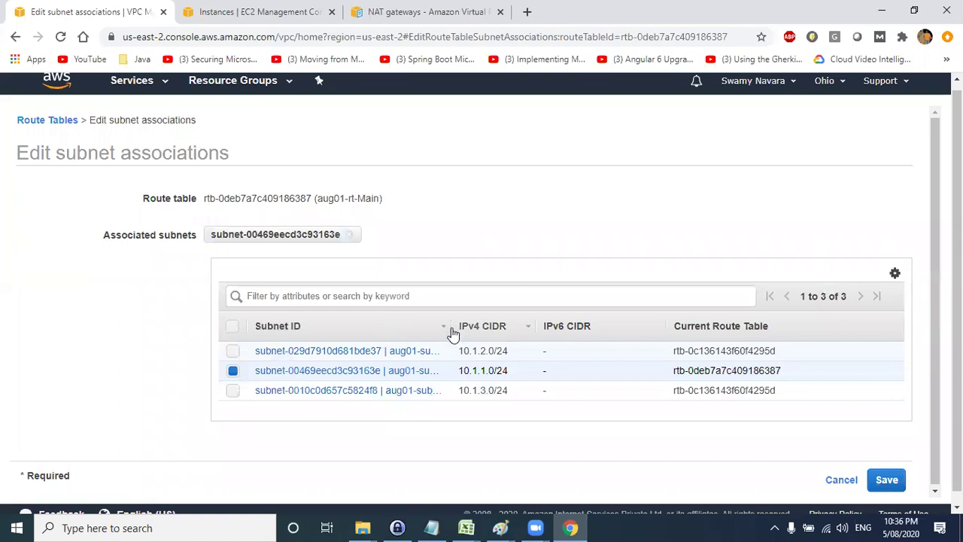
left_click_drag(448, 323, 560, 323)
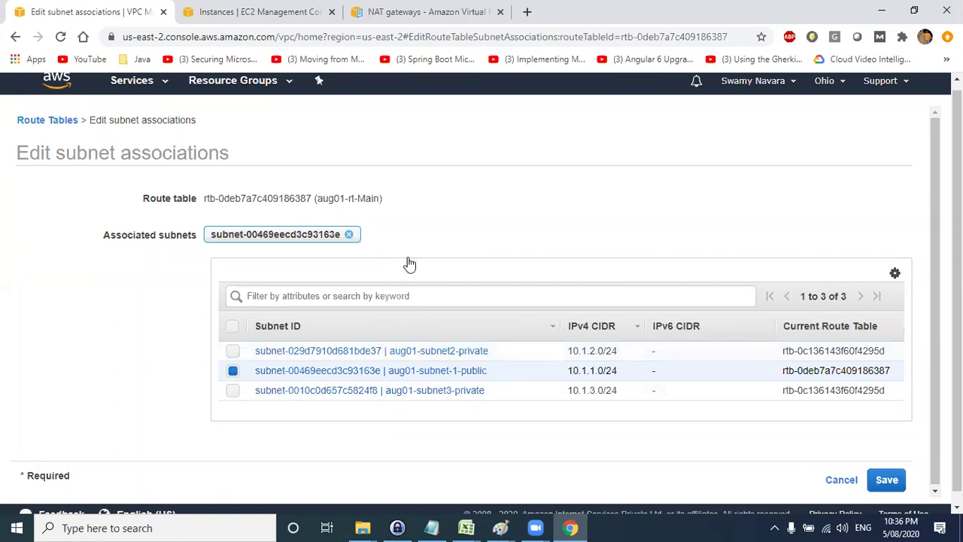
left_click(838, 481)
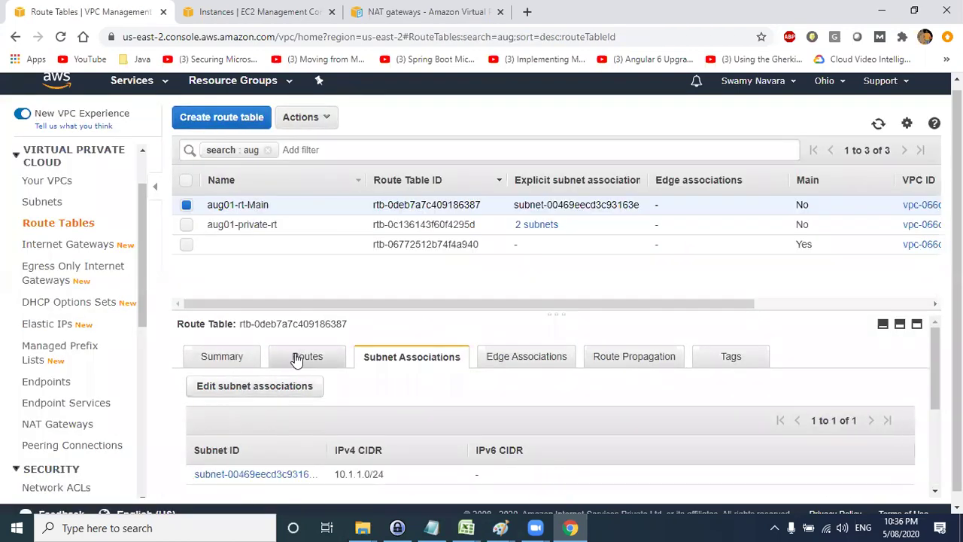
- Recheck the 0.0.0.0/0 destination in the aug01-rt-Main route editor, cancel, and look through its route list
left_click(297, 357)
left_click(227, 393)
left_click_drag(107, 280, 34, 286)
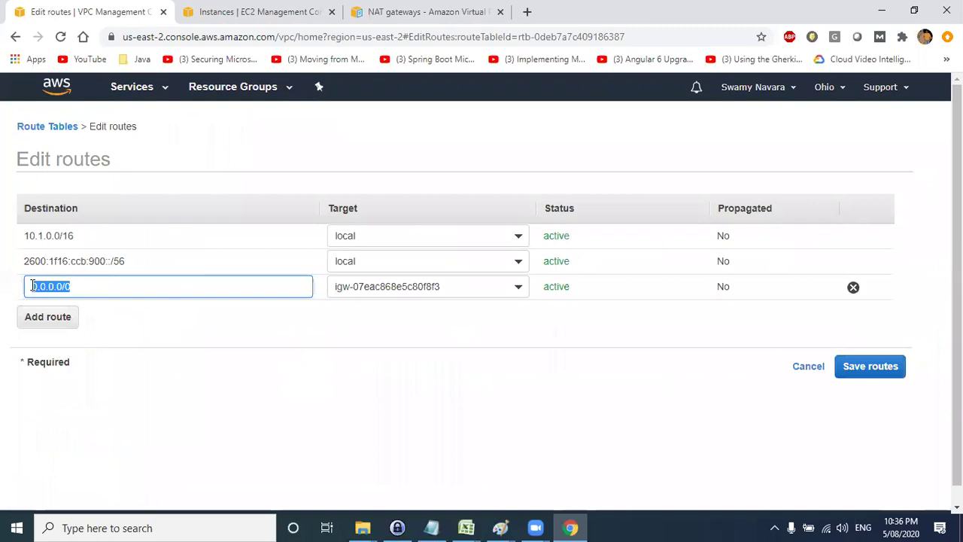
left_click(799, 368)
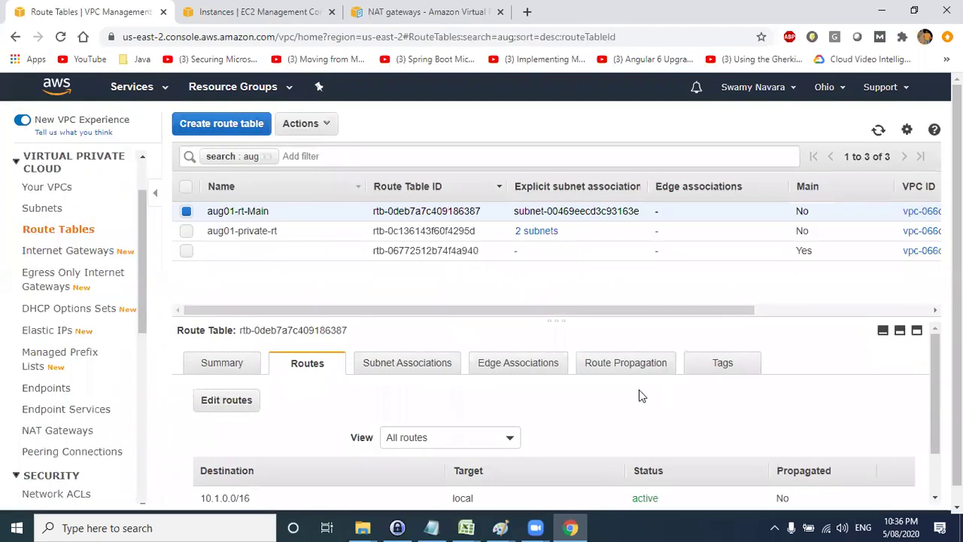
scroll(403, 383, "down", 2)
- Below the route notes in Paint, sketch a box with two incoming arrows and an inner box marked S, plus a second nested box beside it
key("alt+Tab")
key("alt+Tab")
mouse_move(792, 385)
left_mouse_down()
mouse_move(832, 423)
mouse_move(842, 367)
mouse_move(792, 389)
left_mouse_up()
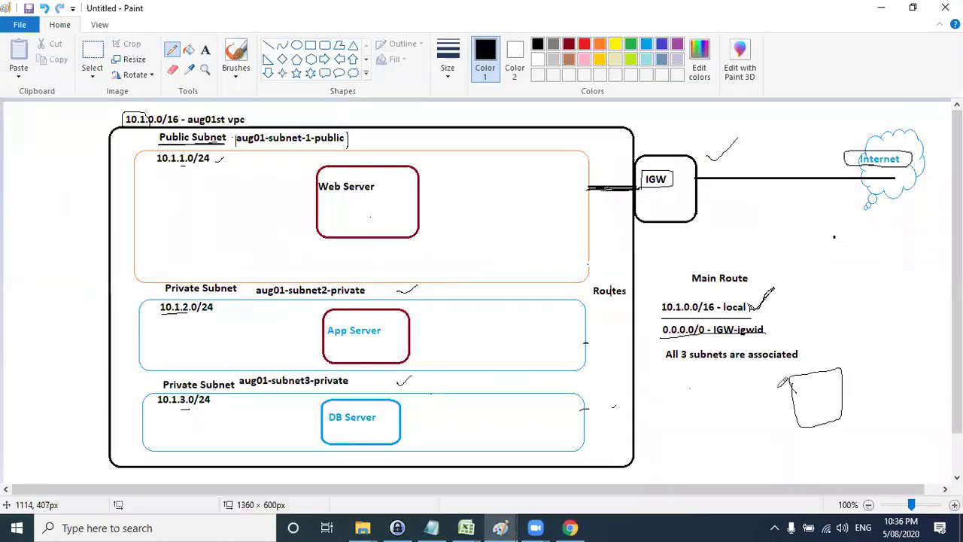
mouse_move(717, 391)
left_mouse_down()
mouse_move(805, 391)
mouse_move(798, 400)
left_mouse_up()
mouse_move(726, 415)
left_mouse_down()
mouse_move(819, 416)
mouse_move(809, 423)
left_mouse_up()
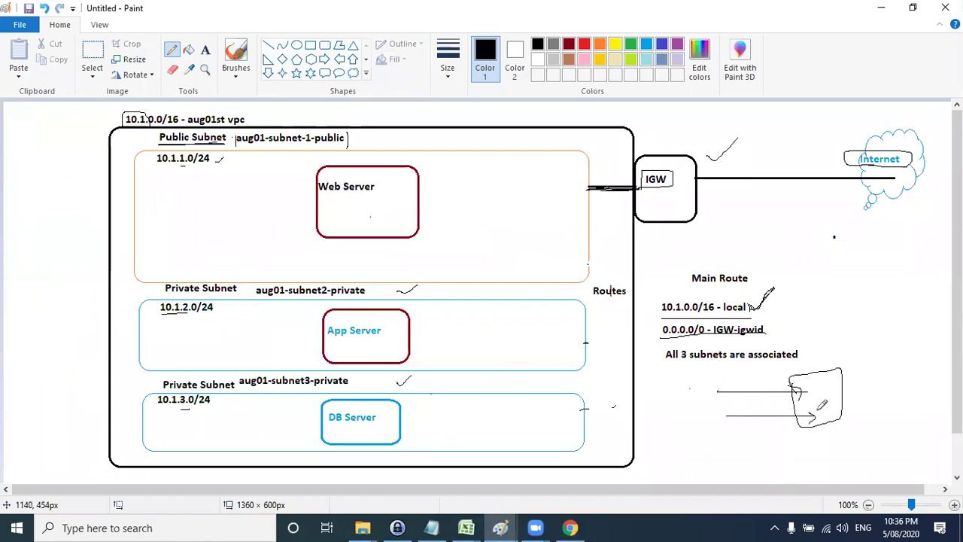
mouse_move(815, 385)
left_mouse_down()
mouse_move(826, 417)
mouse_move(852, 420)
mouse_move(837, 378)
mouse_move(816, 388)
mouse_move(822, 404)
mouse_move(820, 391)
left_mouse_up()
left_click_drag(711, 392, 747, 390)
left_click_drag(833, 371, 846, 361)
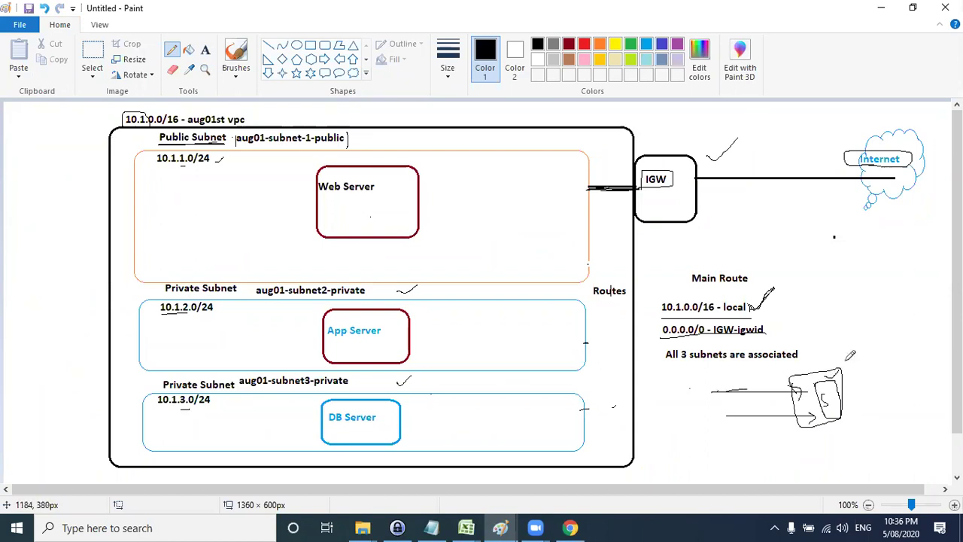
mouse_move(859, 419)
left_mouse_down()
mouse_move(901, 398)
mouse_move(862, 397)
mouse_move(859, 422)
mouse_move(903, 438)
mouse_move(894, 408)
mouse_move(885, 427)
left_mouse_up()
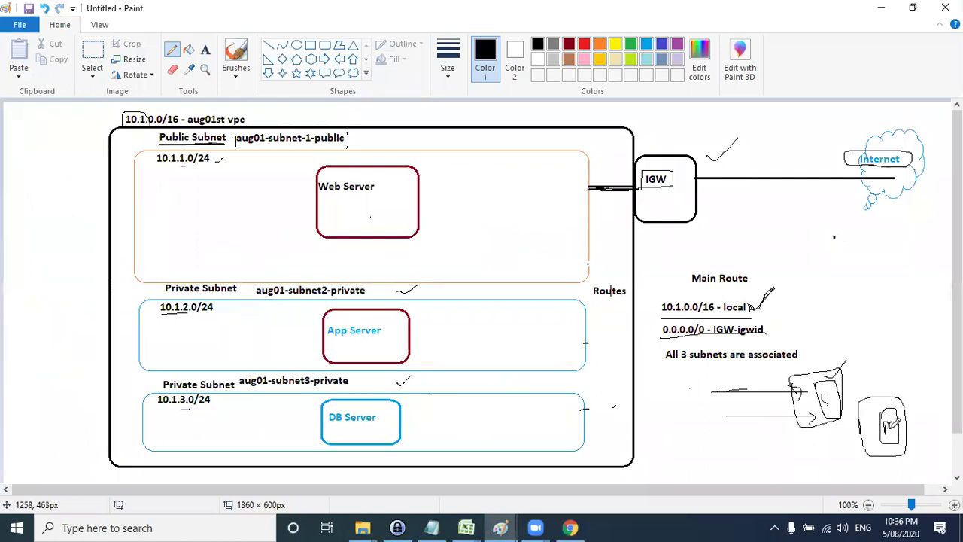